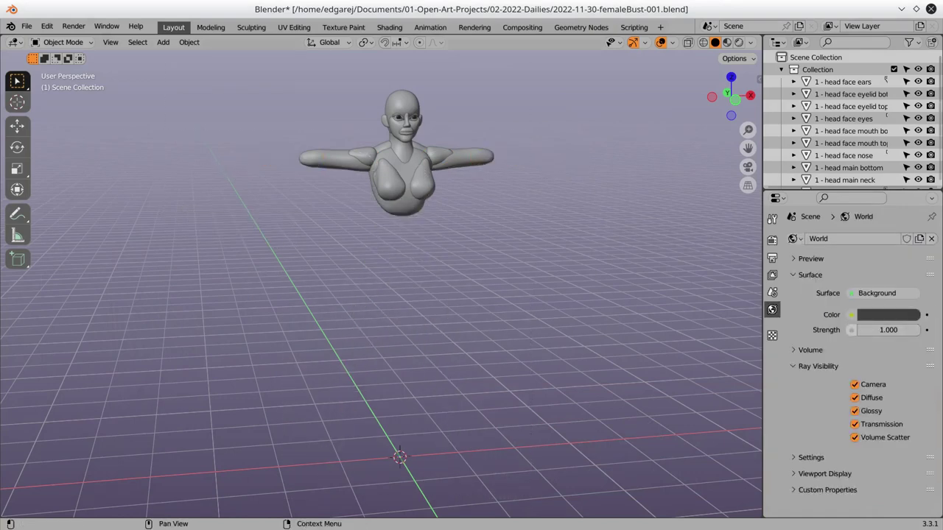
Select every bust object, lower the whole bust along Z, and apply the transforms
click(842, 152)
key(a)
drag(400, 427, 400, 501)
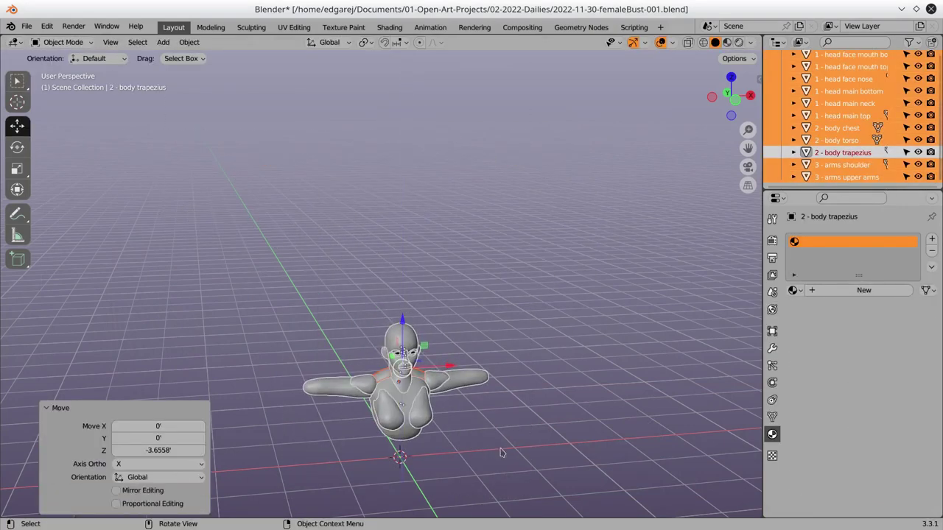
key(ctrl+a)
click(532, 446)
scroll(531, 447, up, 4)
Add a Subdivision modifier to the cranium with render level 4
click(505, 208)
click(772, 348)
click(862, 239)
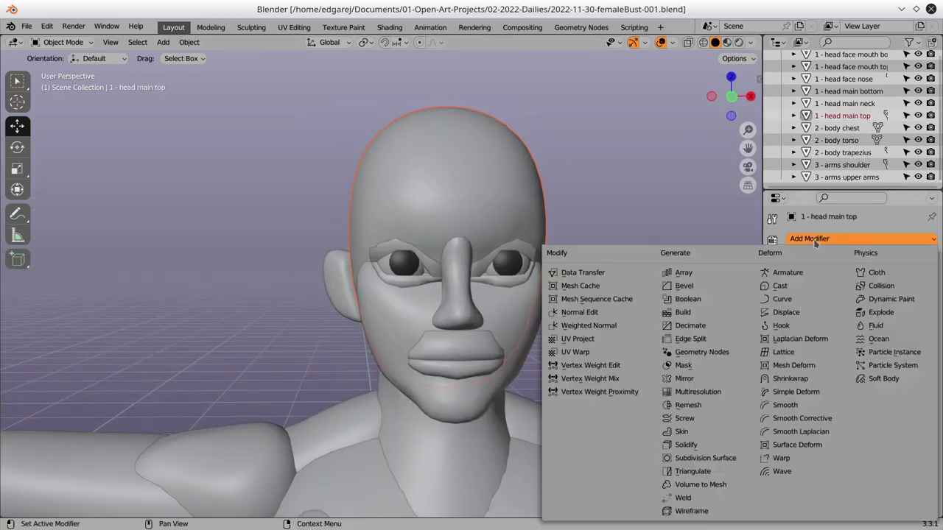
click(667, 474)
click(917, 305)
click(917, 304)
Apply the cranium's Subdivision modifier, then move it into the Sculpting workspace
middle_drag(702, 332, 616, 222)
key(Tab)
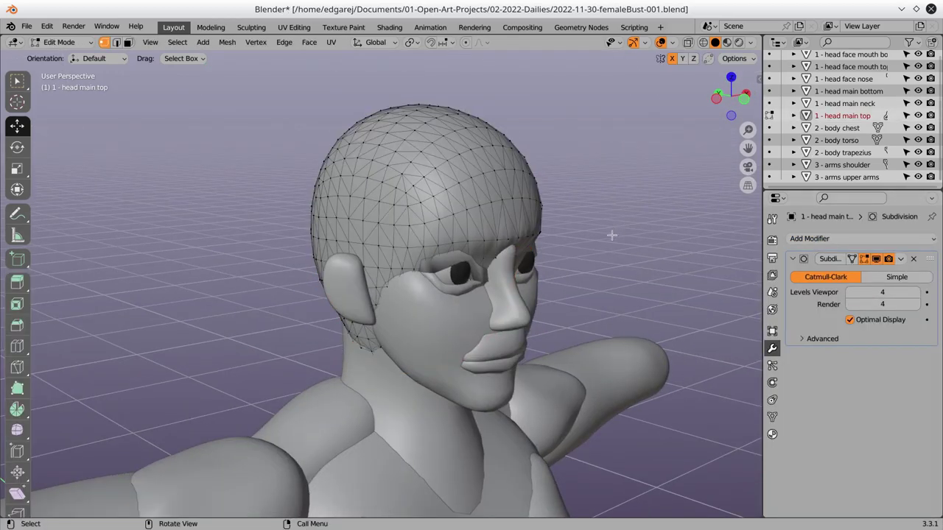
key(Tab)
click(817, 339)
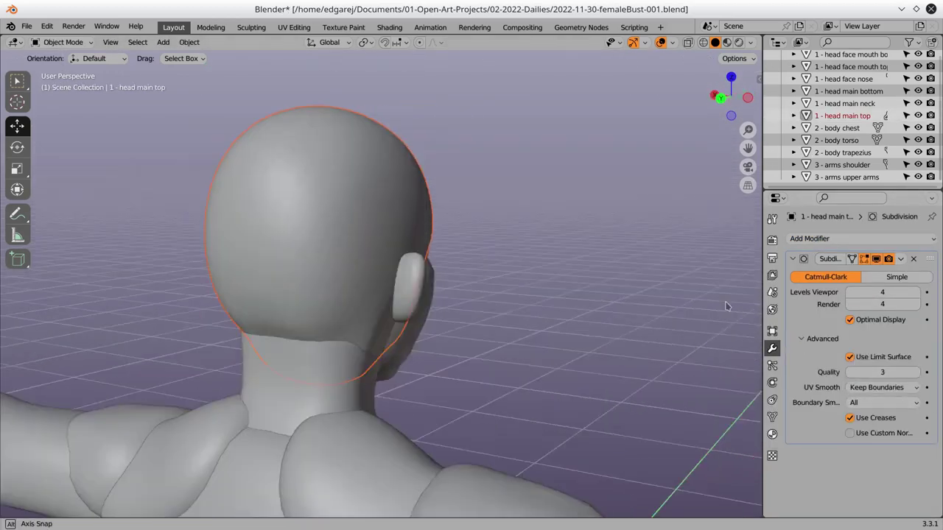
click(886, 278)
mouse_move(474, 313)
middle_down()
mouse_move(489, 238)
mouse_move(610, 294)
middle_up()
click(489, 238)
key(ctrl+a)
key(Tab)
key(Tab)
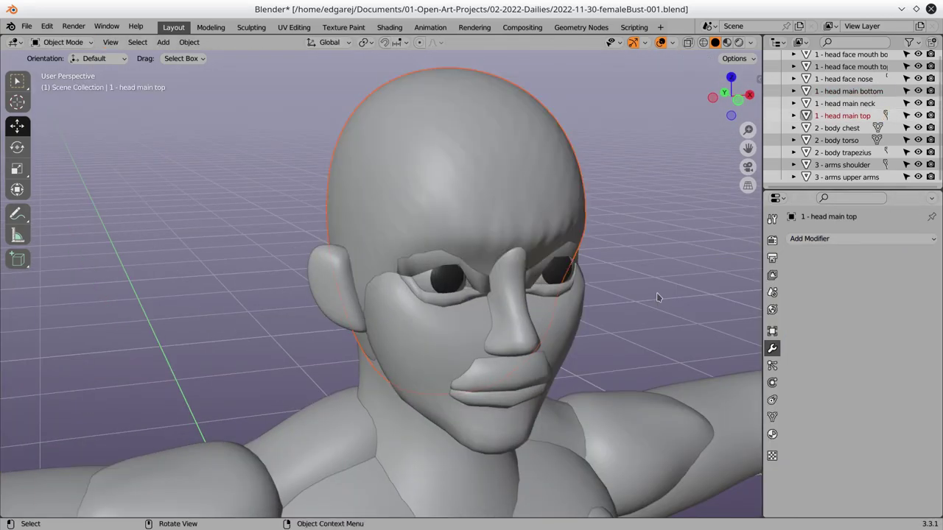
click(251, 27)
middle_drag(515, 340, 412, 324)
Enable Dyntopo and try Clay Strips strokes on the skull, then undo them
click(637, 58)
click(663, 58)
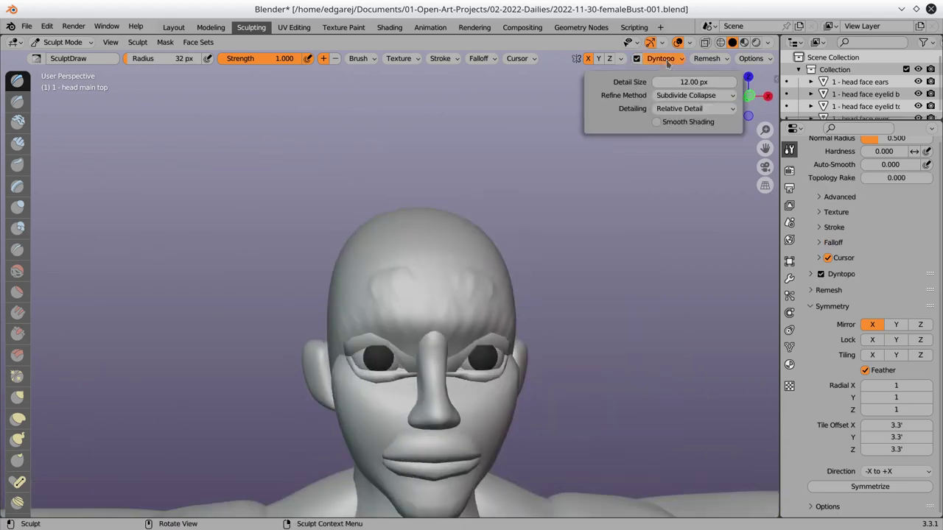
click(361, 305)
mouse_move(361, 305)
middle_down()
mouse_move(381, 185)
mouse_move(294, 221)
middle_up()
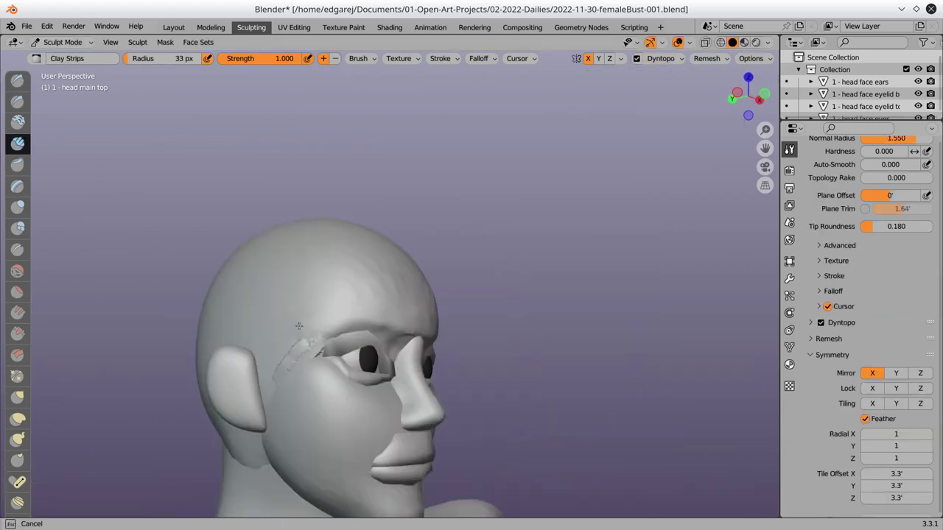
drag(401, 291, 380, 435)
mouse_move(400, 354)
middle_down()
mouse_move(383, 295)
mouse_move(391, 263)
mouse_move(442, 265)
mouse_move(413, 309)
middle_up()
key(ctrl+z)
key(ctrl+z)
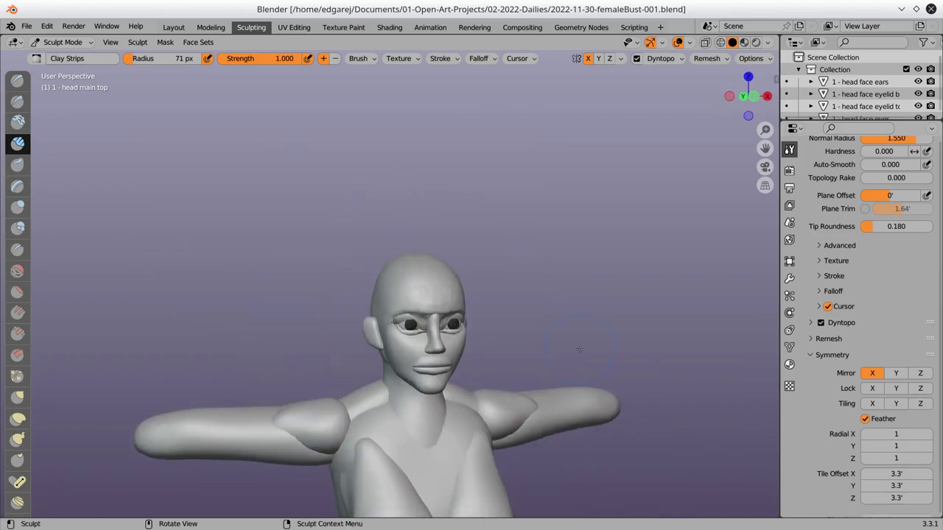
Remesh the cranium at voxel size 0.007 and apply the Remesh modifier
click(174, 28)
drag(882, 292, 848, 292)
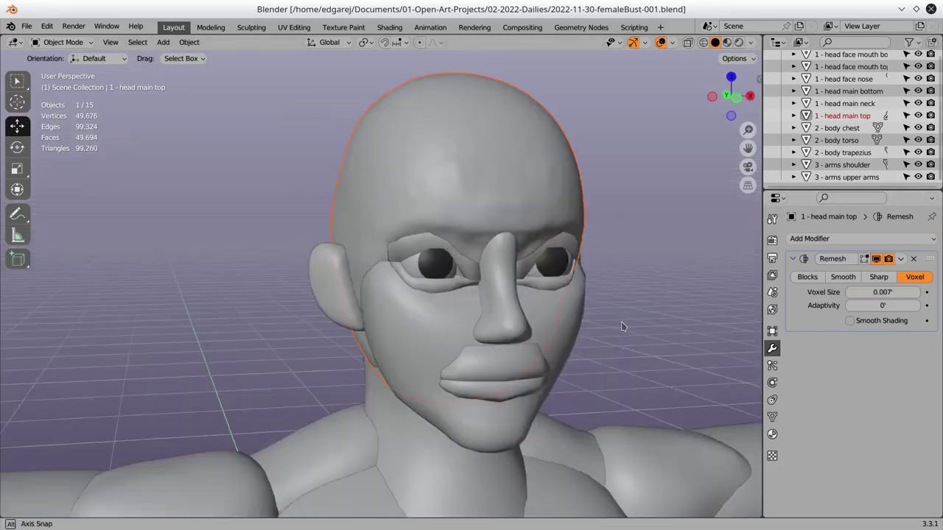
mouse_move(621, 326)
middle_down()
mouse_move(654, 313)
mouse_move(589, 310)
middle_up()
click(900, 259)
click(842, 272)
Pick the Elastic Deform brush in Sculpting, save the file, and return to object mode
click(251, 28)
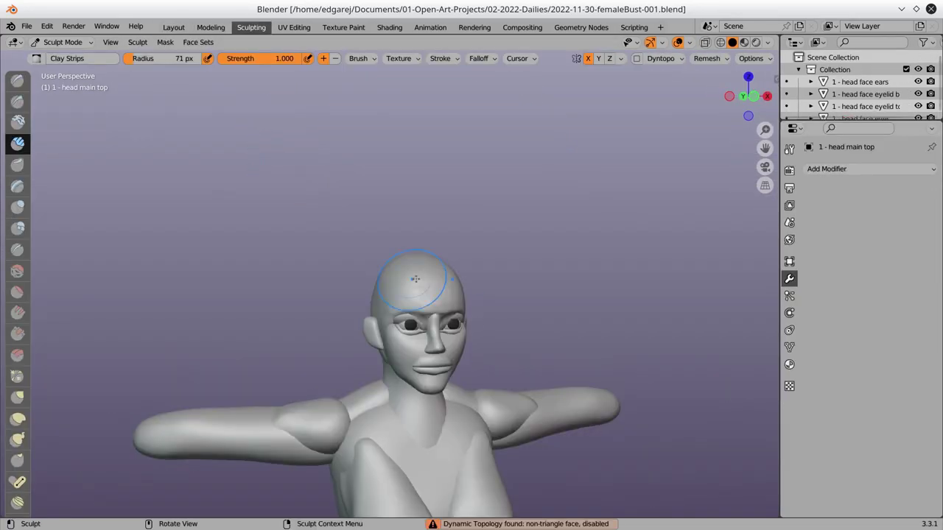
click(18, 419)
mouse_move(457, 309)
middle_down()
mouse_move(389, 313)
mouse_move(336, 252)
mouse_move(442, 347)
mouse_move(450, 227)
middle_up()
key(ctrl+s)
key(ctrl+Tab)
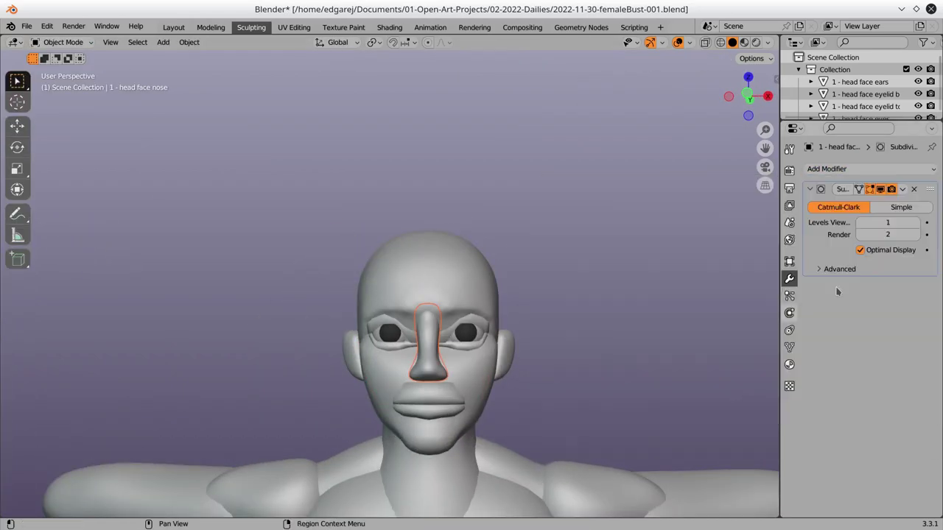
Apply the nose's modifier and sculpt the nose with Clay Strips, Dyntopo and Elastic Deform, then save
key(ctrl+a)
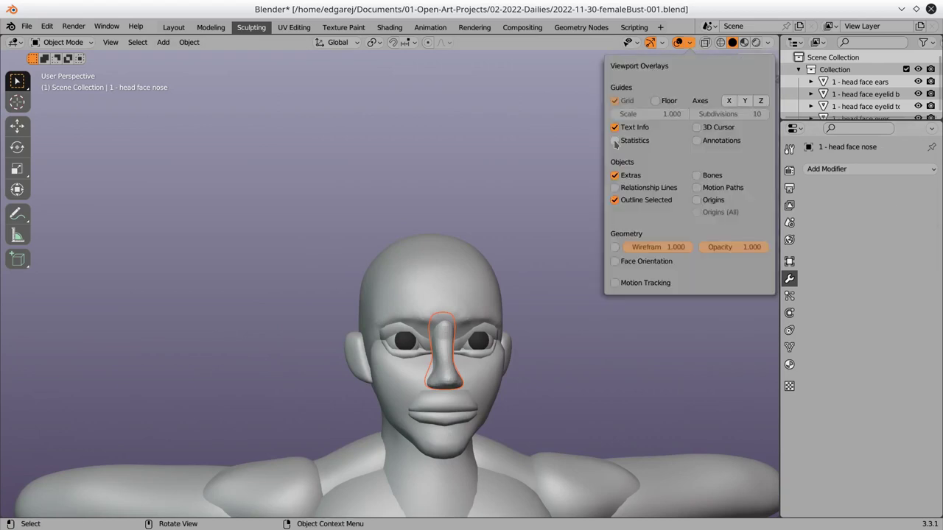
key(ctrl+Tab)
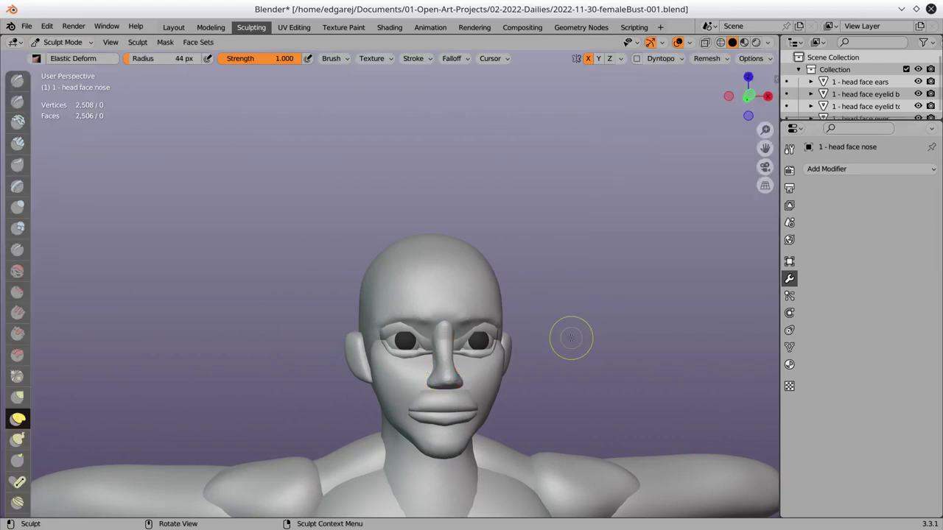
mouse_move(571, 337)
middle_down()
mouse_move(435, 358)
mouse_move(483, 378)
mouse_move(546, 326)
mouse_move(507, 376)
mouse_move(445, 263)
mouse_move(564, 333)
middle_up()
key(c)
key(ctrl+d)
click(17, 419)
key(ctrl+s)
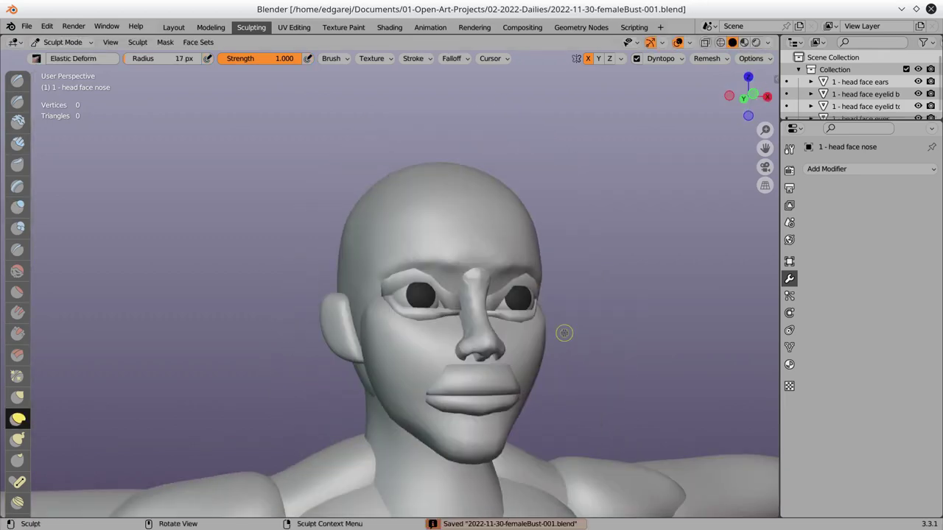
Select the jaw, reshape it with Clay Strips, and save the file
click(64, 42)
click(62, 59)
mouse_move(280, 174)
middle_down()
mouse_move(593, 393)
mouse_move(655, 385)
middle_up()
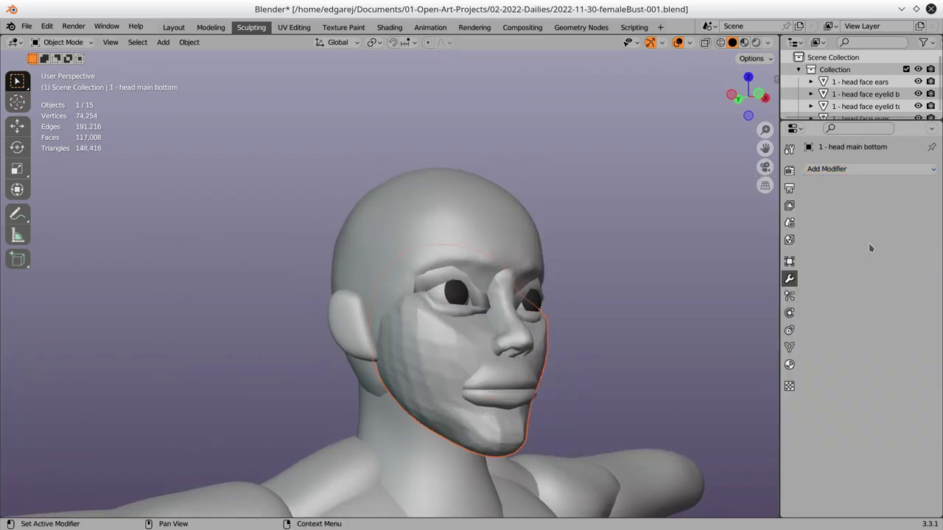
mouse_move(483, 346)
middle_down()
mouse_move(506, 404)
mouse_move(466, 387)
middle_up()
key(c)
key(ctrl+s)
Delete the ears object, then select the jaw in the enlarged object list
key(ctrl+Tab)
click(359, 313)
key(x)
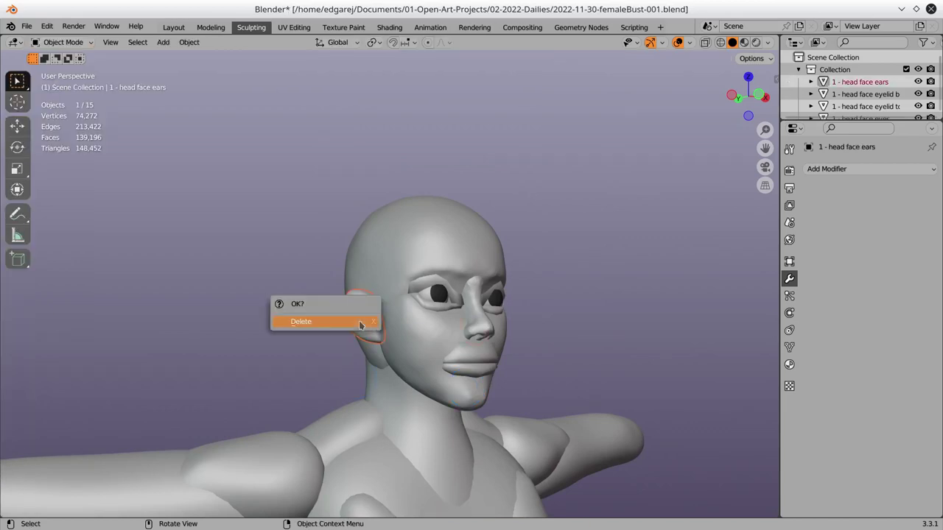
drag(900, 120, 900, 240)
click(427, 335)
Enable Dyntopo, frame the eyelids, and shape them with the Pinch/Magnify brush
middle_drag(697, 309, 554, 312)
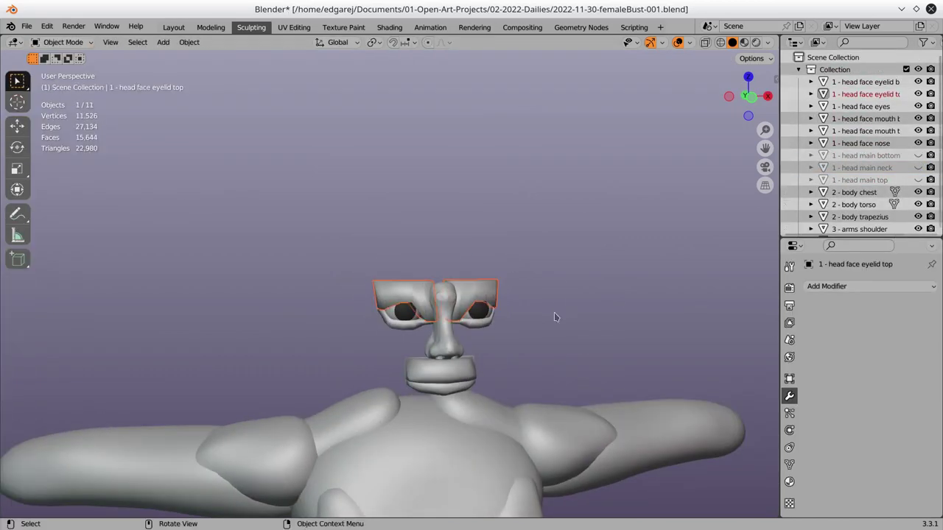
key(ctrl+s)
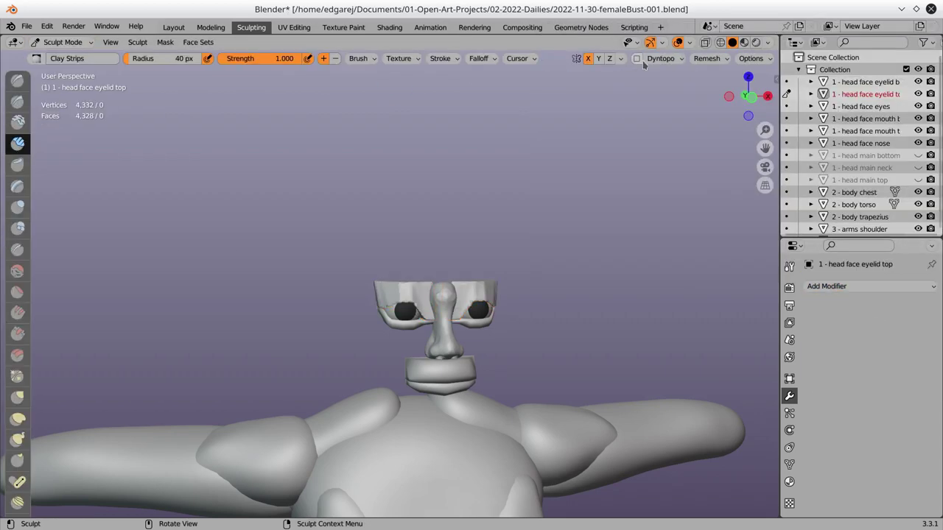
click(636, 58)
key(KP_Decimal)
mouse_move(515, 280)
middle_down()
mouse_move(480, 270)
mouse_move(457, 280)
mouse_move(505, 228)
mouse_move(406, 263)
mouse_move(442, 258)
middle_up()
key(p)
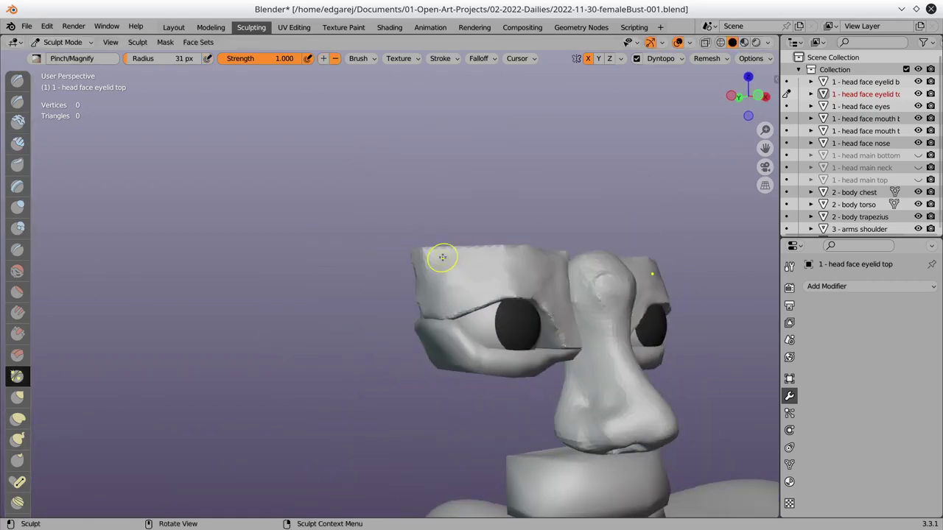
mouse_move(483, 390)
middle_down()
mouse_move(400, 273)
mouse_move(603, 292)
mouse_move(542, 274)
mouse_move(623, 280)
mouse_move(529, 232)
middle_up()
Reshape the eyelids with Clay Strips and Elastic Deform brushes
key(ctrl+Tab)
key(ctrl+Tab)
key(c)
key(e)
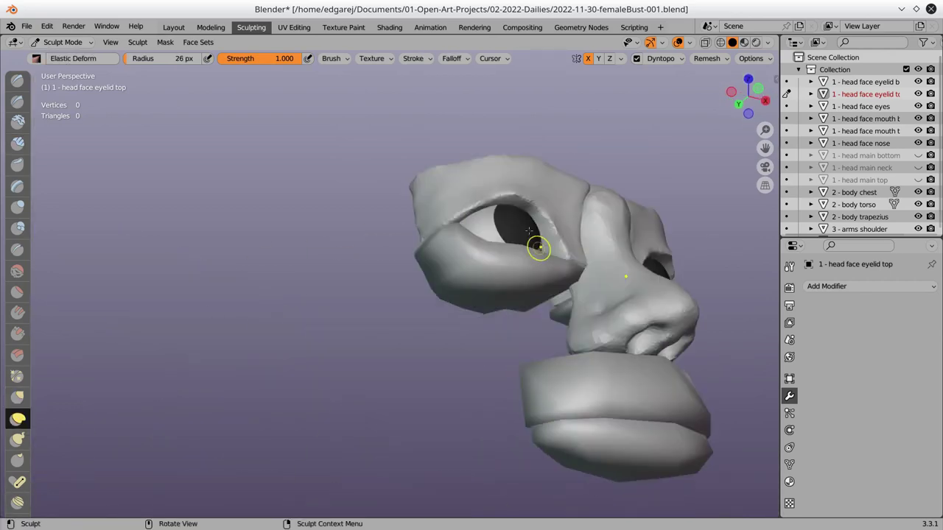
key(e)
mouse_move(114, 388)
middle_down()
mouse_move(420, 248)
mouse_move(503, 341)
middle_up()
scroll(503, 341, down, 3)
Add a voxel Remesh modifier to the lower eyelid, apply it, and resume sculpting
key(ctrl+Tab)
click(826, 285)
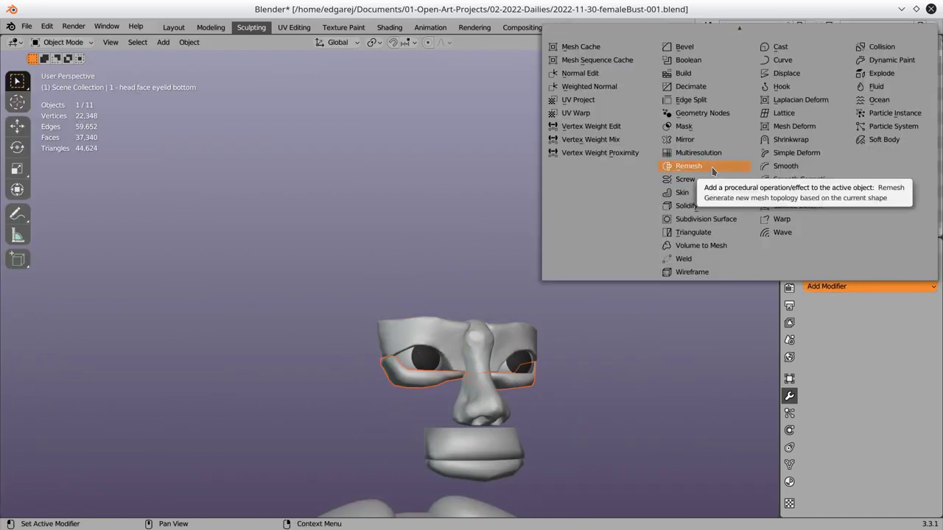
click(711, 166)
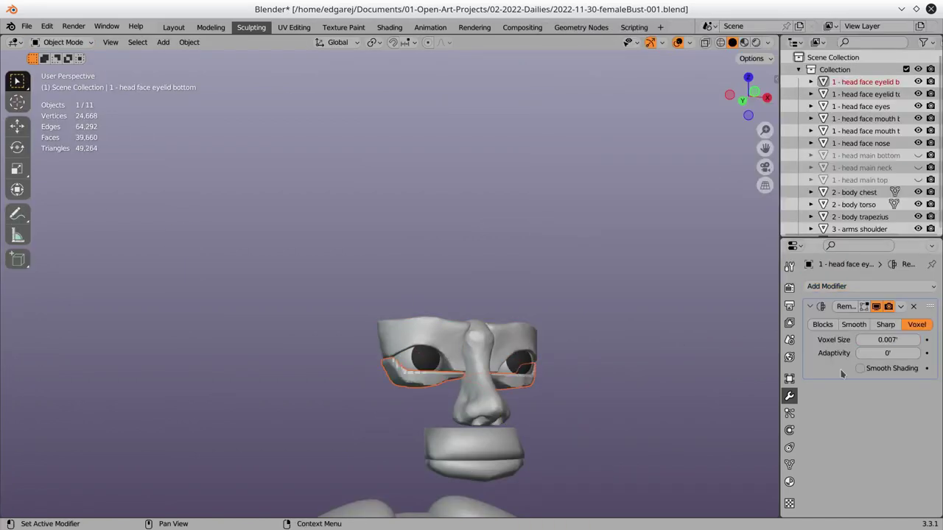
click(916, 324)
key(ctrl+a)
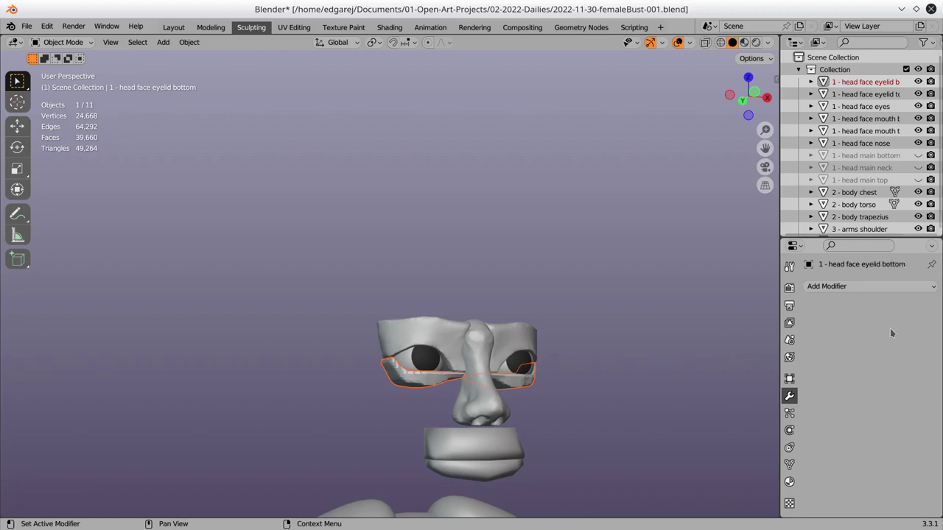
click(65, 82)
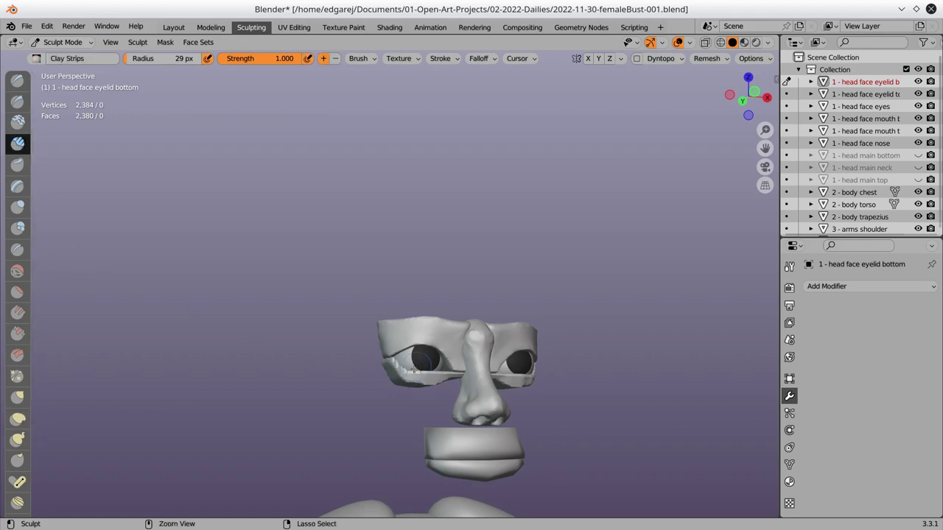
Refine the lower eyelid with Pinch/Magnify and Elastic Deform, then save
scroll(415, 370, up, 5)
drag(917, 93, 918, 106)
middle_drag(457, 331, 333, 422)
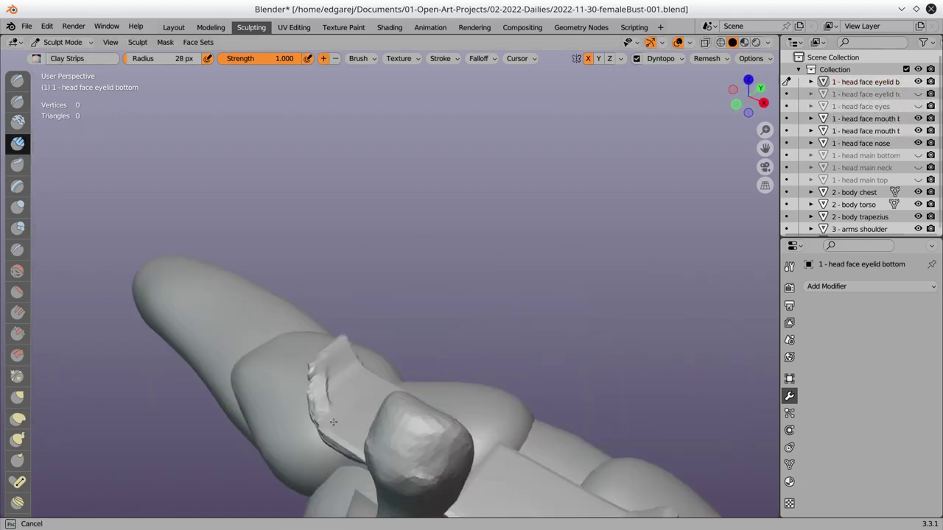
click(789, 266)
scroll(869, 368, down, 5)
mouse_move(413, 331)
middle_down()
mouse_move(313, 372)
mouse_move(356, 383)
mouse_move(327, 343)
mouse_move(400, 390)
mouse_move(361, 421)
mouse_move(427, 358)
mouse_move(402, 368)
middle_up()
key(p)
key(shift+space)
key(ctrl+s)
Sculpt the upper eyelid with a 28 px brush, then unhide all head pieces and save
key(alt+q)
scroll(391, 397, down, 2)
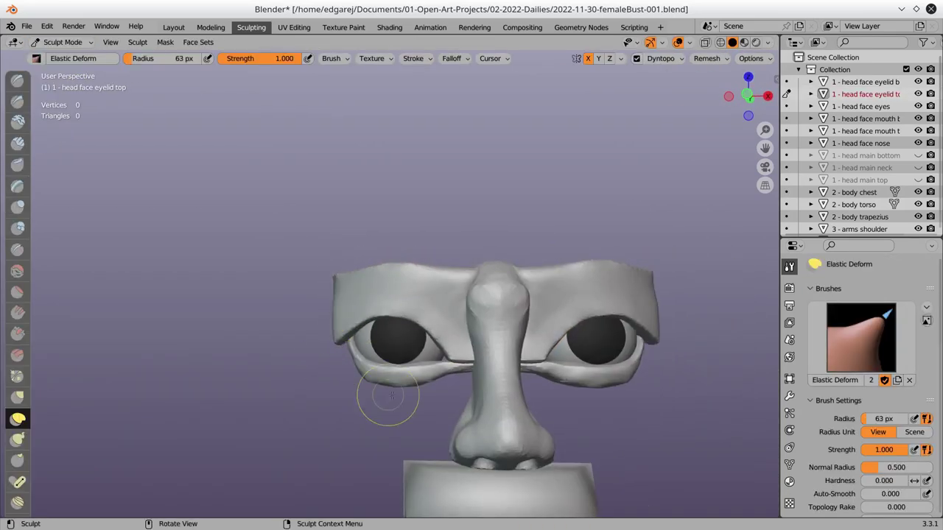
scroll(391, 397, down, 3)
key(ctrl+s)
scroll(376, 350, up, 2)
key(alt+q)
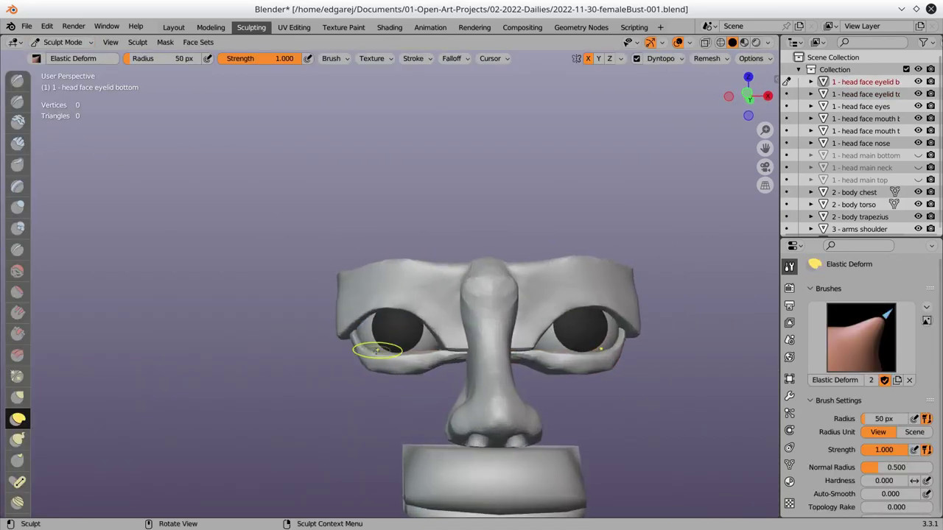
mouse_move(363, 347)
middle_down()
mouse_move(358, 393)
mouse_move(316, 324)
mouse_move(324, 424)
middle_up()
key(ctrl+s)
key(alt+h)
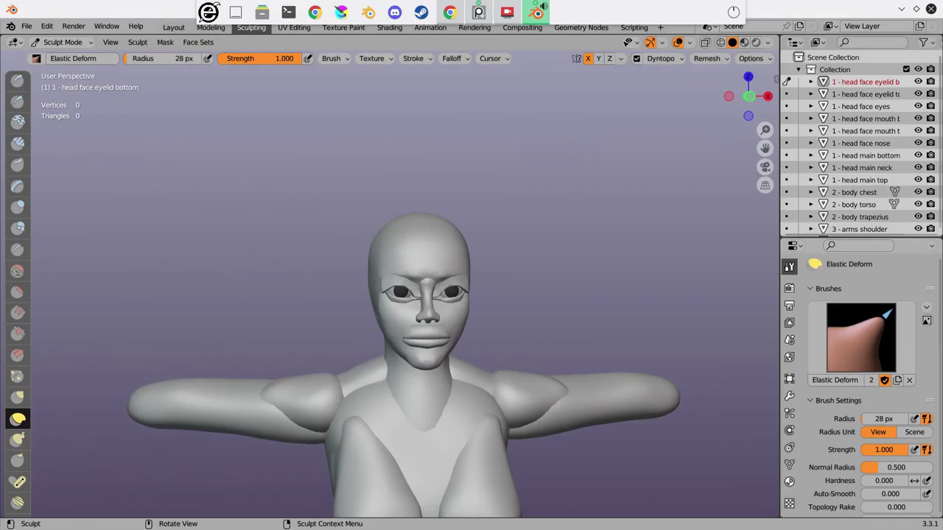
Hide the main head and neck pieces to isolate the upper lip
click(173, 28)
scroll(431, 169, down, 5)
scroll(431, 169, up, 8)
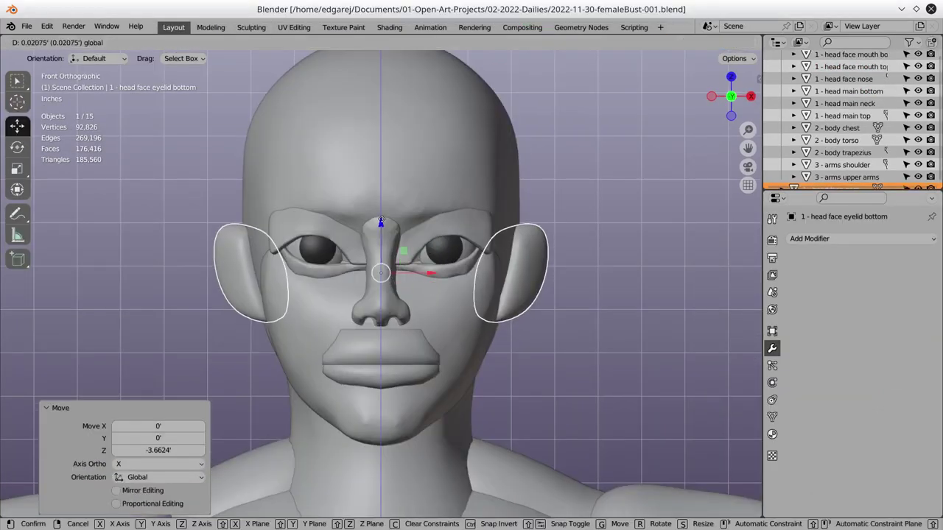
mouse_move(431, 169)
middle_down()
mouse_move(657, 341)
mouse_move(614, 212)
middle_up()
key(m)
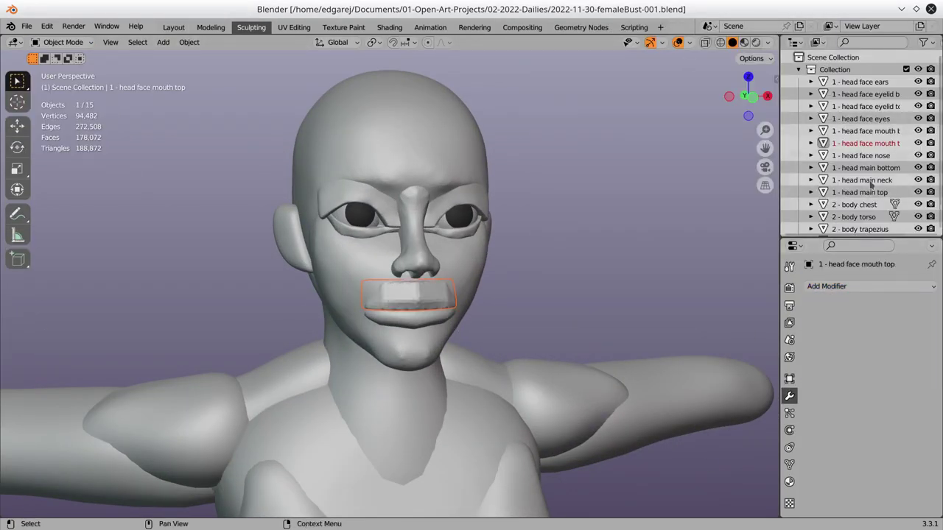
drag(918, 167, 918, 192)
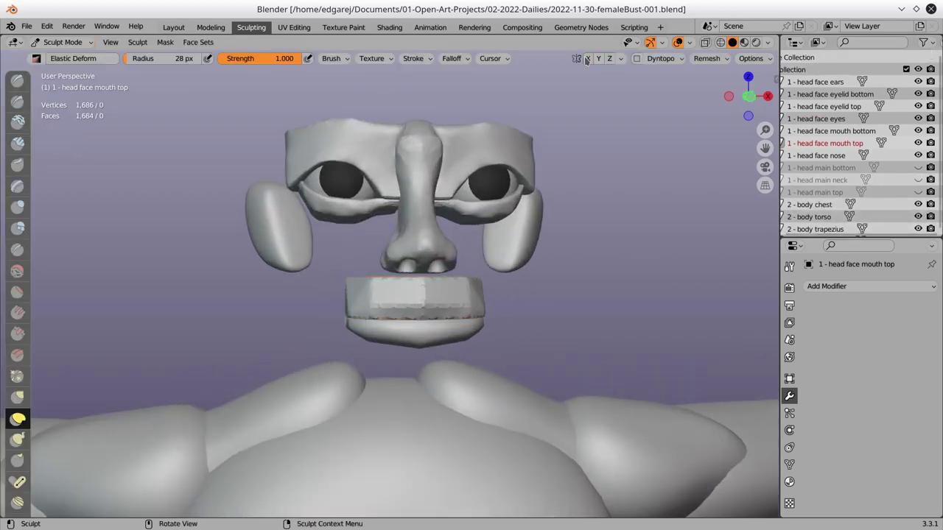
Sculpt the upper lip with X mirror and Dyntopo, using Clay Strips and Pinch, then save
click(587, 58)
click(637, 58)
key(c)
mouse_move(413, 243)
middle_down()
mouse_move(464, 291)
mouse_move(427, 284)
middle_up()
middle_drag(369, 311, 432, 384)
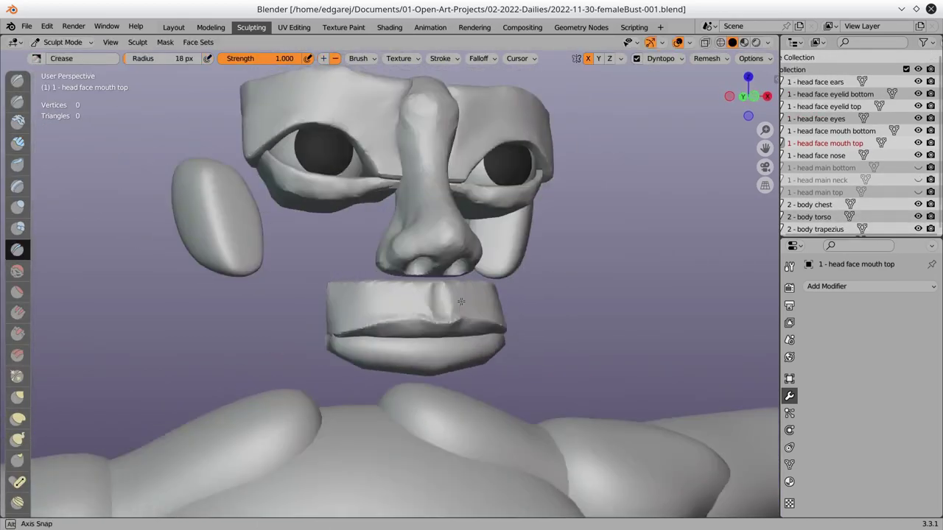
key(p)
key(ctrl+s)
Select the lower lip, check its modifier list, then select the main head top piece
click(65, 57)
click(844, 286)
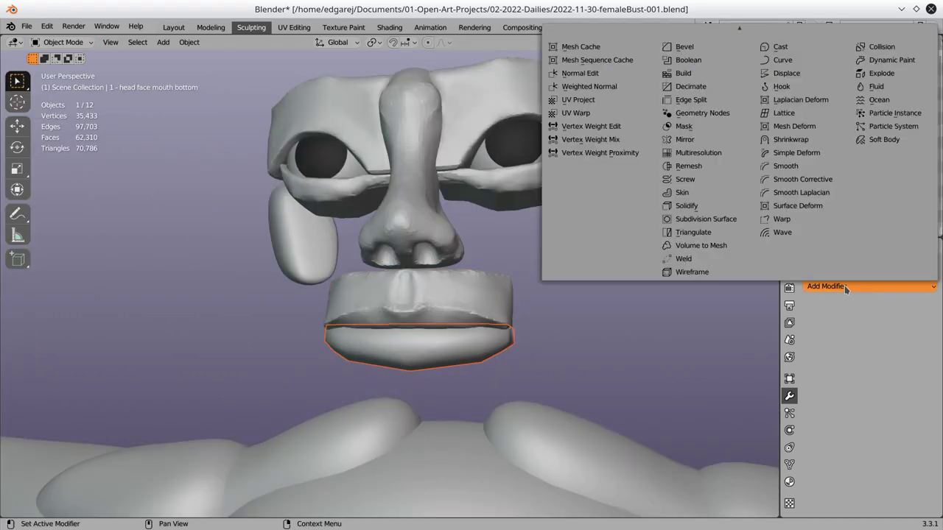
scroll(413, 221, down, 3)
middle_drag(413, 221, 442, 236)
click(375, 115)
Merge the head and lower head piece into one mesh with Bool Tool Union
key(n)
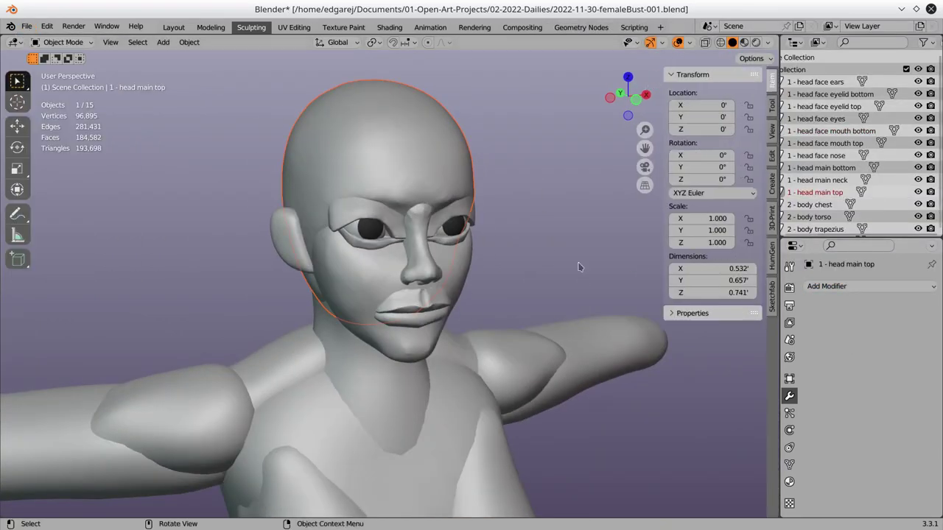
click(772, 156)
ctrl+click(672, 75)
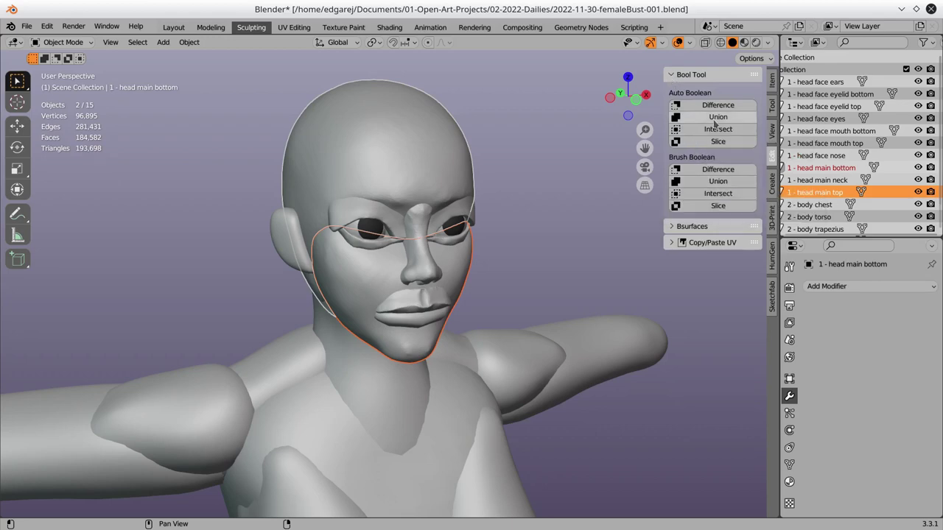
key(KP_Divide)
click(65, 42)
click(58, 67)
middle_drag(442, 283, 448, 314)
key(KP_Divide)
key(ctrl+Tab)
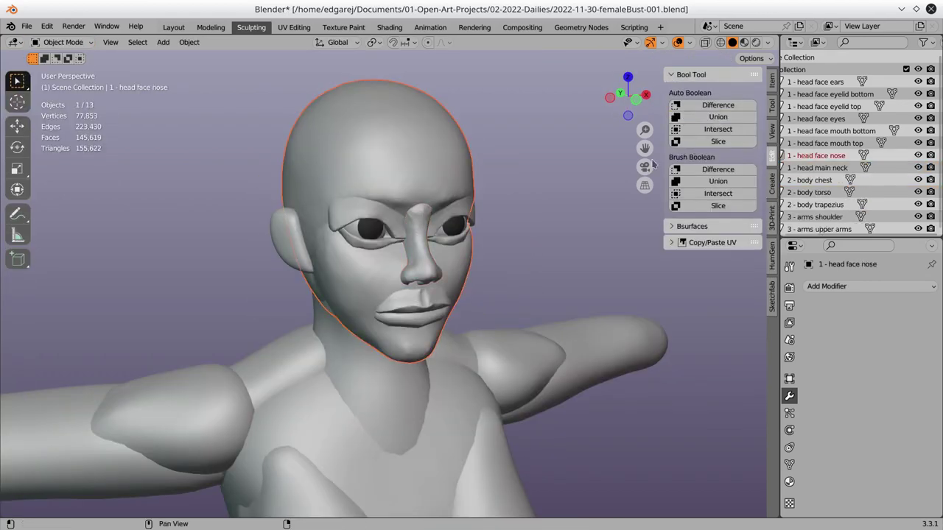
Sculpt the isolated merged head with Clay Strips and Crease brushes, then save
key(KP_Divide)
click(64, 42)
click(59, 67)
mouse_move(415, 289)
middle_down()
mouse_move(535, 333)
mouse_move(413, 206)
mouse_move(507, 259)
mouse_move(483, 343)
middle_up()
key(c)
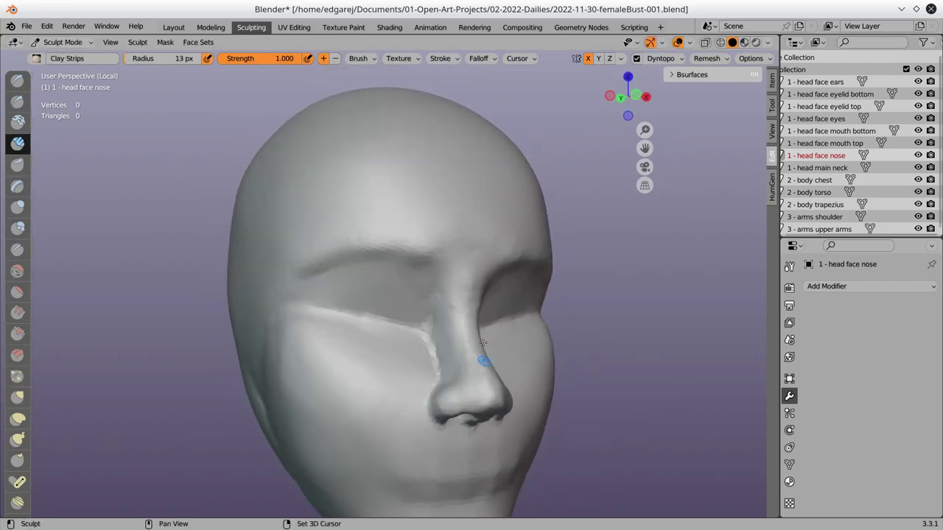
middle_drag(414, 395, 471, 390)
key(shift+c)
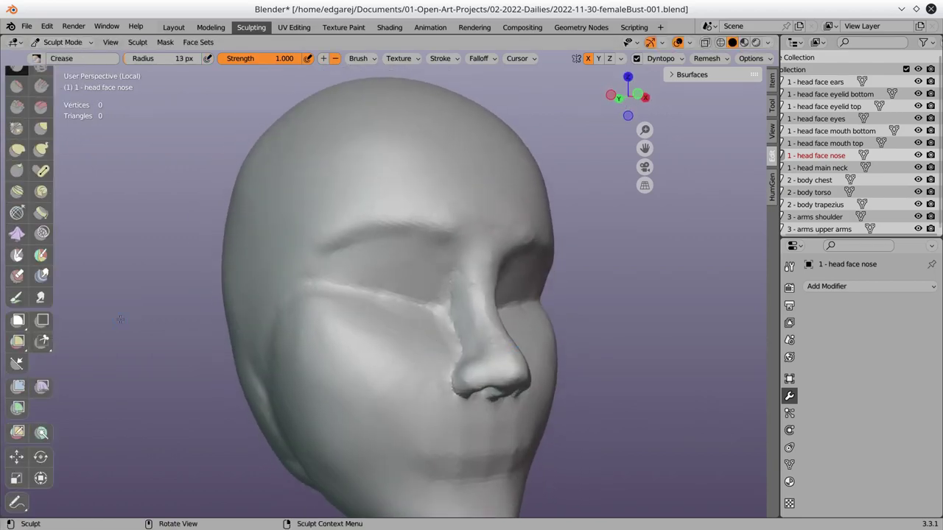
key(c)
mouse_move(459, 315)
middle_down()
mouse_move(562, 305)
mouse_move(357, 216)
middle_up()
key(ctrl+s)
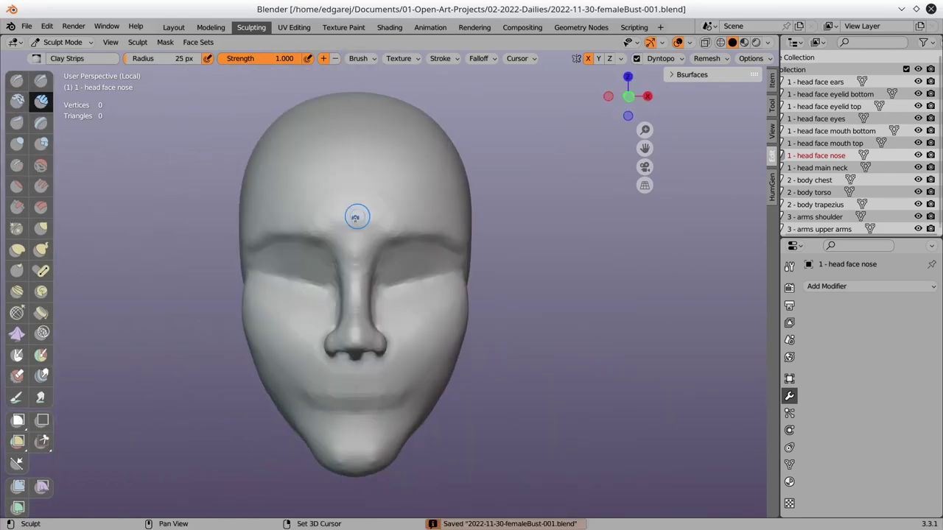
Add the upper lip to the head selection and inspect it isolated in Sculpt Mode
key(KP_Divide)
key(ctrl+Tab)
click(825, 143)
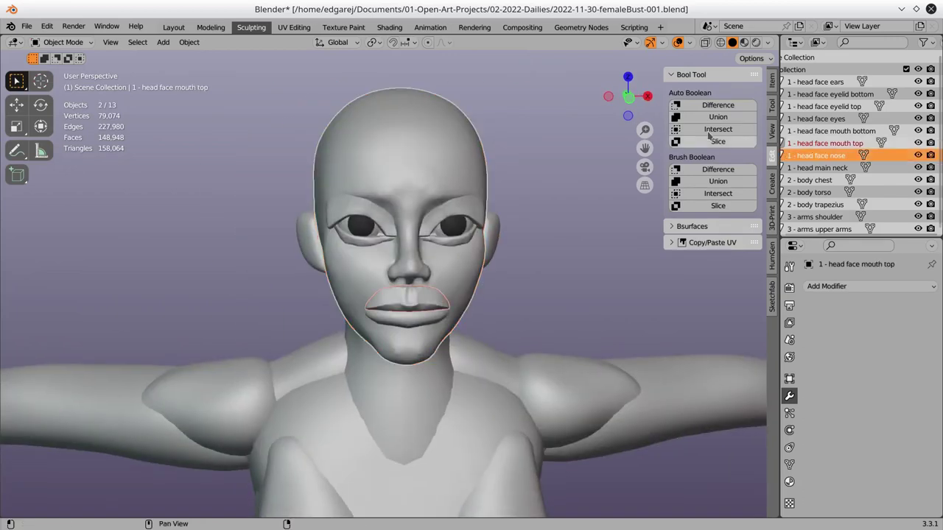
key(KP_Divide)
key(ctrl+Tab)
middle_drag(543, 259, 503, 316)
click(789, 464)
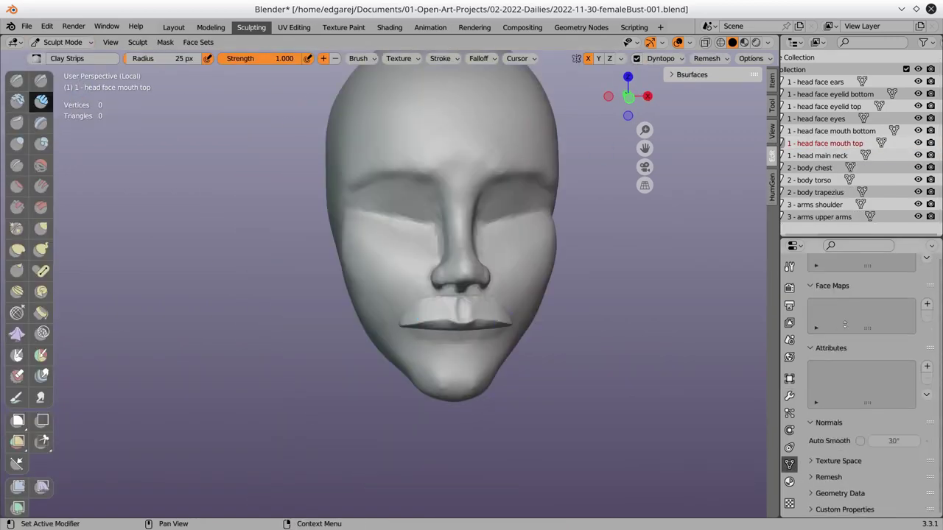
mouse_move(515, 353)
middle_down()
mouse_move(459, 381)
mouse_move(431, 303)
middle_up()
middle_drag(488, 313, 432, 338)
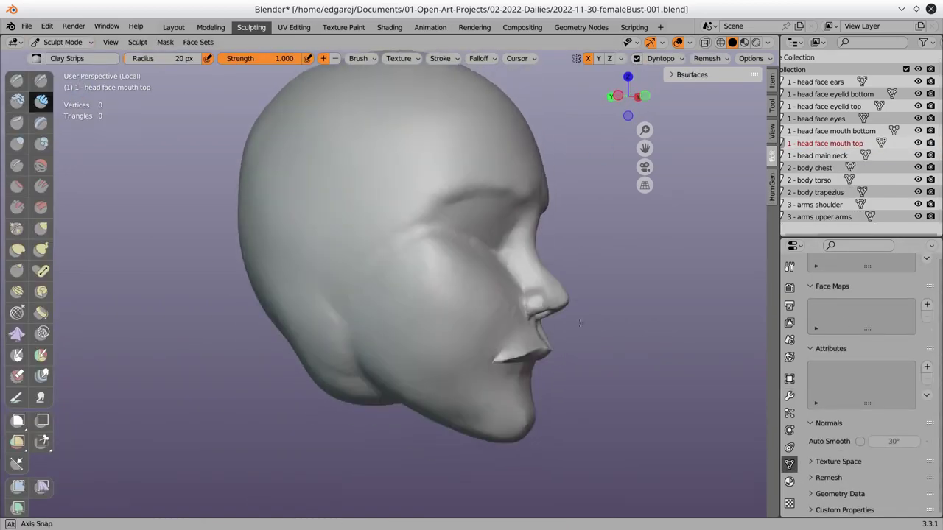
key(KP_Divide)
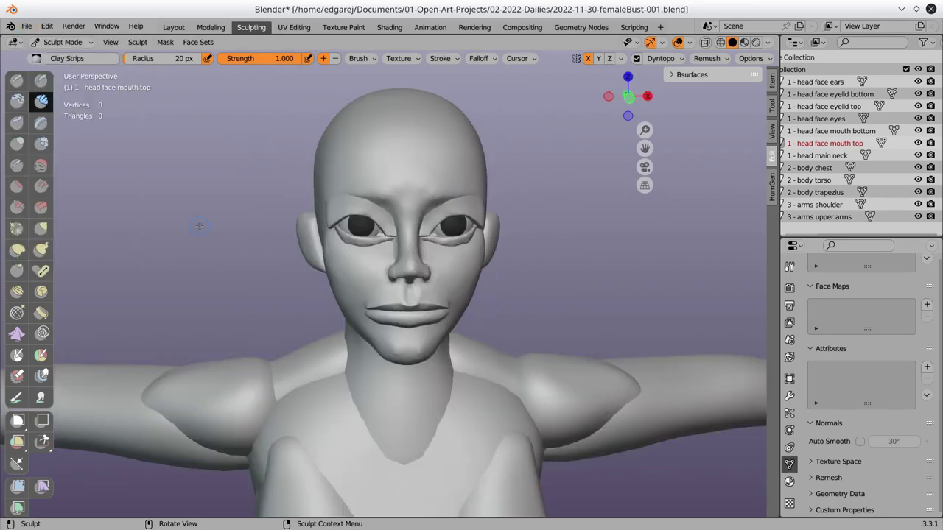
key(ctrl+Tab)
Shape the lower lip piece with the Elastic Deform brush and save
click(407, 308)
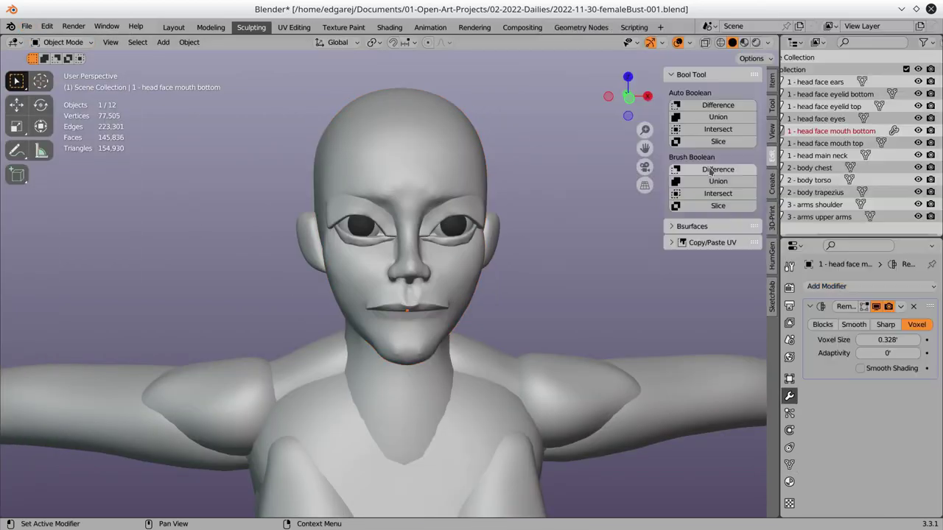
key(ctrl+Tab)
key(ctrl+s)
mouse_move(431, 329)
middle_down()
mouse_move(332, 324)
mouse_move(368, 325)
middle_up()
click(16, 250)
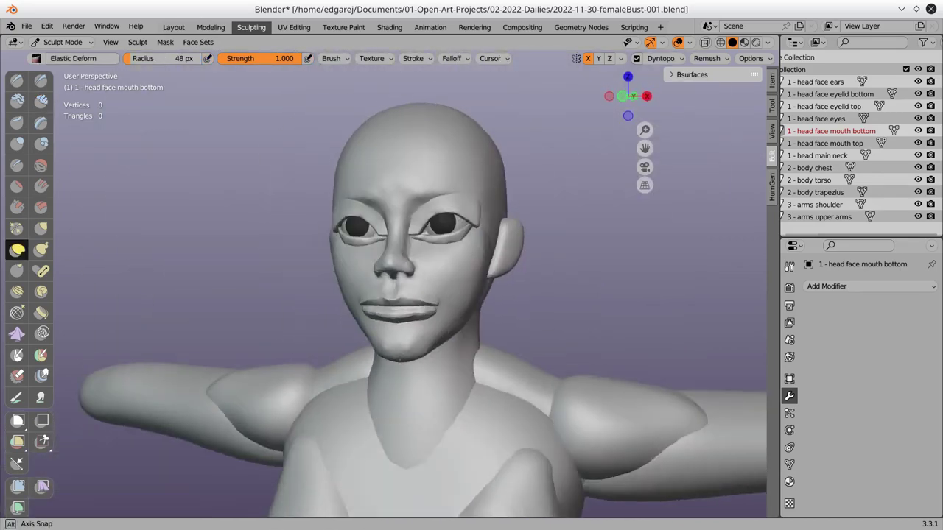
click(41, 101)
scroll(442, 331, up, 4)
mouse_move(442, 331)
middle_down()
mouse_move(452, 341)
mouse_move(375, 321)
mouse_move(375, 362)
mouse_move(421, 331)
mouse_move(357, 361)
mouse_move(462, 373)
middle_up()
click(16, 250)
key(ctrl+s)
Crease the corners of the mouth with the Crease brush
middle_drag(615, 252, 575, 258)
click(62, 42)
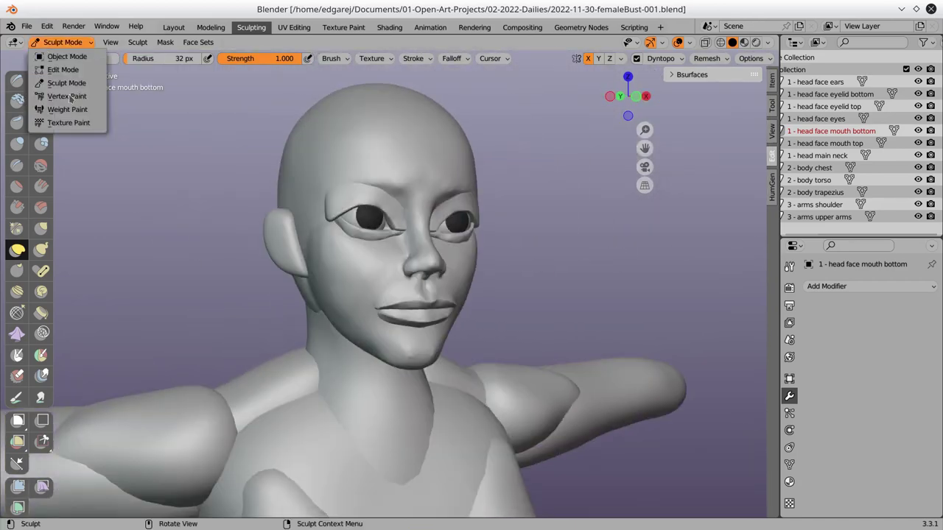
click(56, 56)
key(ctrl+Tab)
key(shift+c)
scroll(484, 326, up, 3)
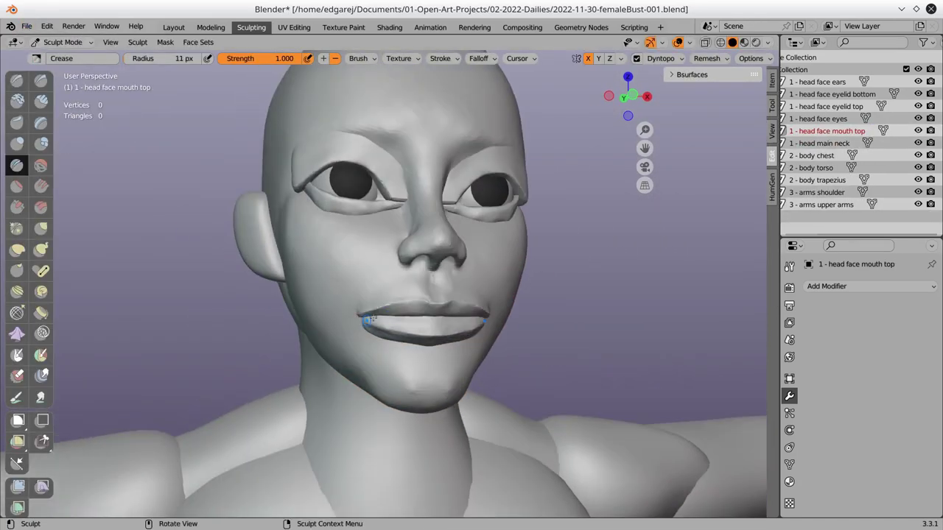
mouse_move(484, 326)
middle_down()
mouse_move(454, 310)
mouse_move(463, 354)
mouse_move(434, 314)
middle_up()
key(c)
Fill out the lips using Elastic Deform, Clay Strips, Crease and Pinch brushes, then save
mouse_move(356, 358)
middle_down()
mouse_move(422, 312)
mouse_move(442, 368)
mouse_move(431, 311)
mouse_move(400, 322)
mouse_move(452, 331)
mouse_move(364, 329)
mouse_move(316, 389)
mouse_move(412, 346)
mouse_move(467, 307)
mouse_move(393, 284)
middle_up()
key(shift+space)
scroll(442, 368, up, 3)
key(c)
key(shift+c)
key(p)
key(c)
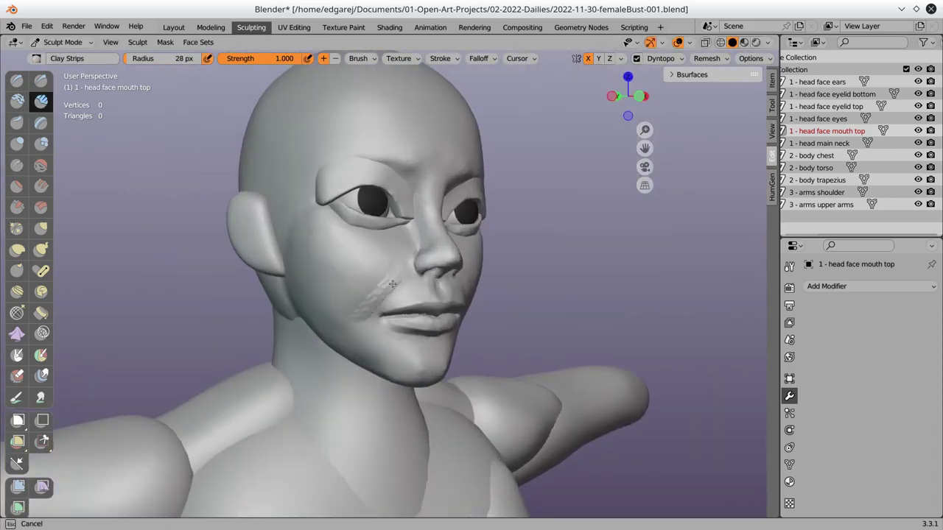
mouse_move(377, 348)
middle_down()
mouse_move(413, 309)
mouse_move(347, 258)
mouse_move(442, 265)
middle_up()
click(17, 250)
scroll(518, 271, down, 3)
key(ctrl+s)
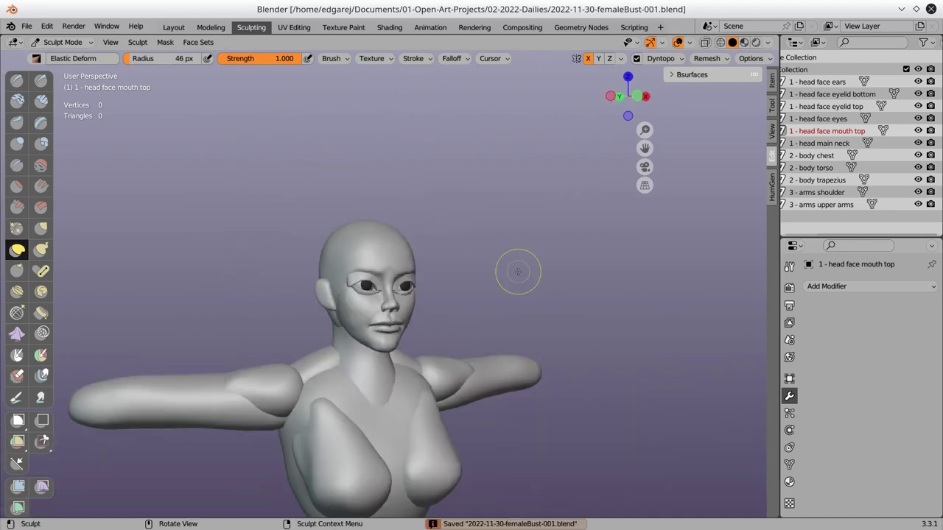
Add Clay Strips detail from a side view of the head and save
key(c)
scroll(477, 237, up, 5)
mouse_move(477, 237)
middle_down()
mouse_move(564, 369)
mouse_move(518, 291)
middle_up()
scroll(564, 369, down, 3)
key(ctrl+s)
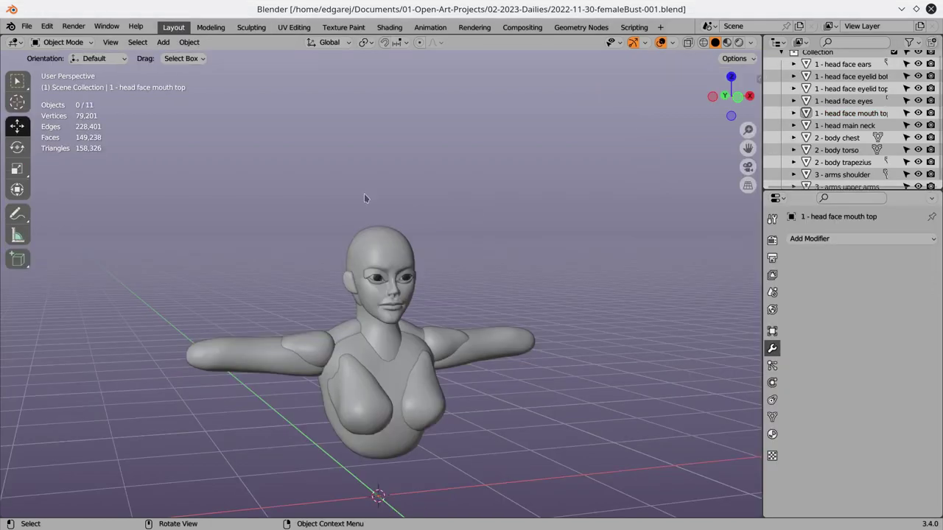
Union the eyelid pieces into the head with Bool Tool
click(379, 265)
key(n)
click(755, 158)
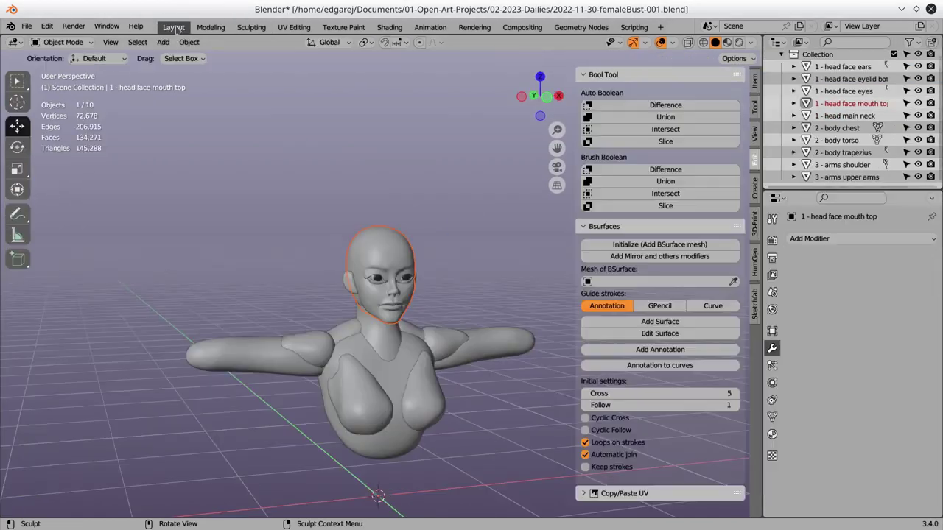
click(251, 27)
click(789, 464)
scroll(862, 369, down, 5)
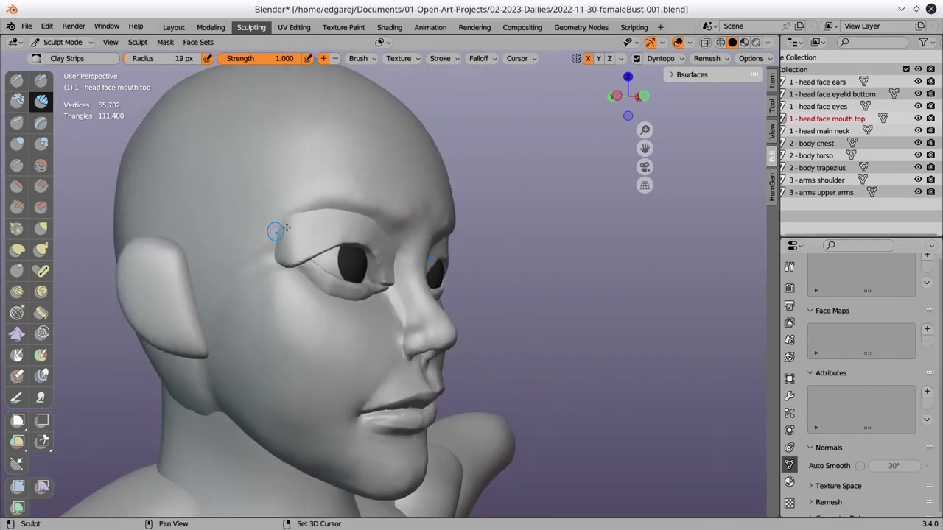
mouse_move(274, 232)
middle_down()
mouse_move(368, 267)
mouse_move(552, 243)
mouse_move(442, 210)
mouse_move(308, 235)
mouse_move(295, 267)
mouse_move(368, 205)
mouse_move(316, 251)
mouse_move(309, 243)
mouse_move(349, 236)
mouse_move(326, 236)
mouse_move(361, 249)
middle_up()
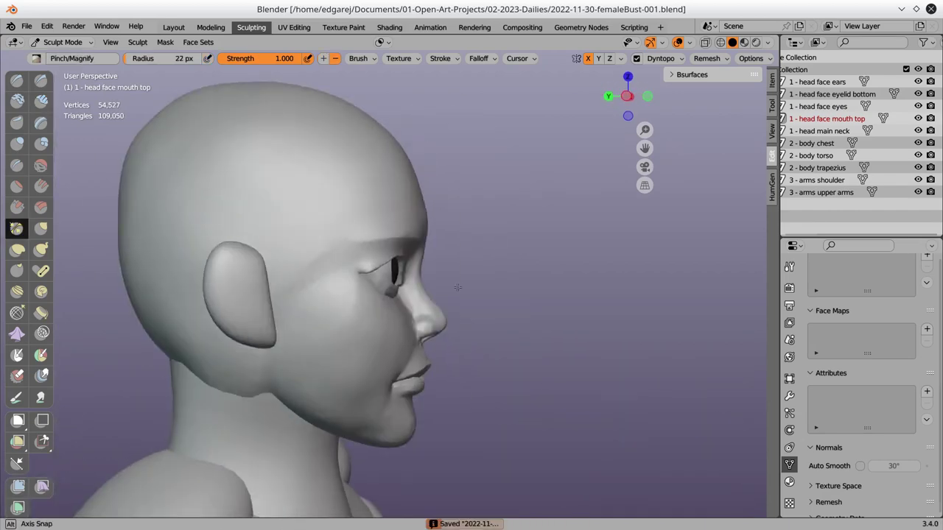
Save the merged head and review its side profile in the Sculpting workspace
click(174, 27)
click(251, 27)
click(174, 27)
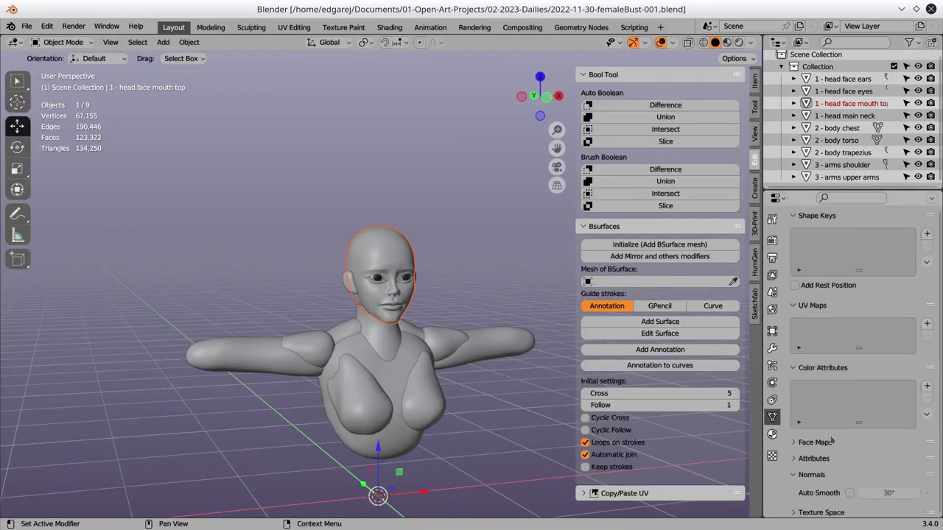
click(251, 27)
key(ctrl+s)
scroll(361, 288, up, 5)
mouse_move(361, 288)
middle_down()
mouse_move(235, 265)
mouse_move(275, 220)
middle_up()
mouse_move(354, 243)
middle_down()
mouse_move(347, 310)
mouse_move(354, 243)
middle_up()
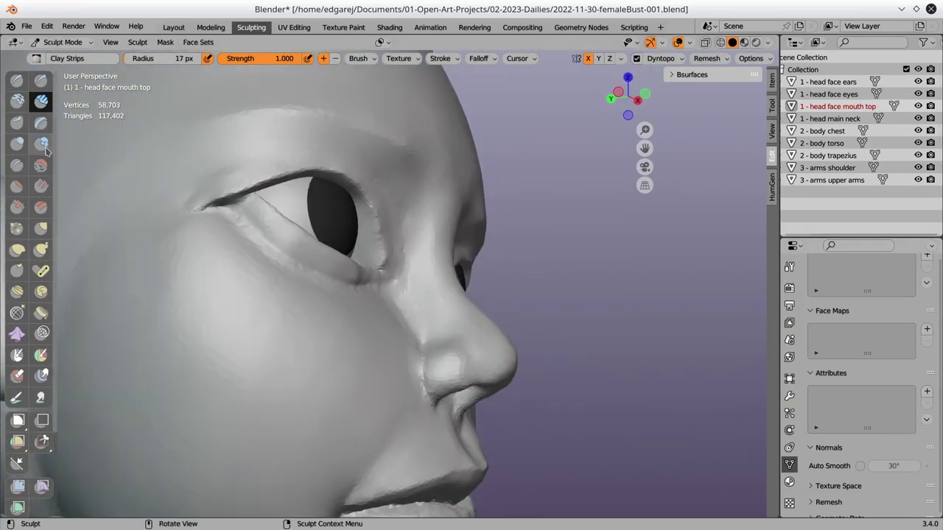
Build up the nose bridge with a 21 px Clay Strips brush
click(17, 250)
mouse_move(283, 295)
middle_down()
mouse_move(283, 229)
mouse_move(253, 196)
mouse_move(364, 292)
mouse_move(381, 290)
middle_up()
key(c)
key(f)
click(380, 288)
drag(381, 288, 380, 310)
middle_drag(380, 309, 372, 356)
scroll(372, 356, down, 3)
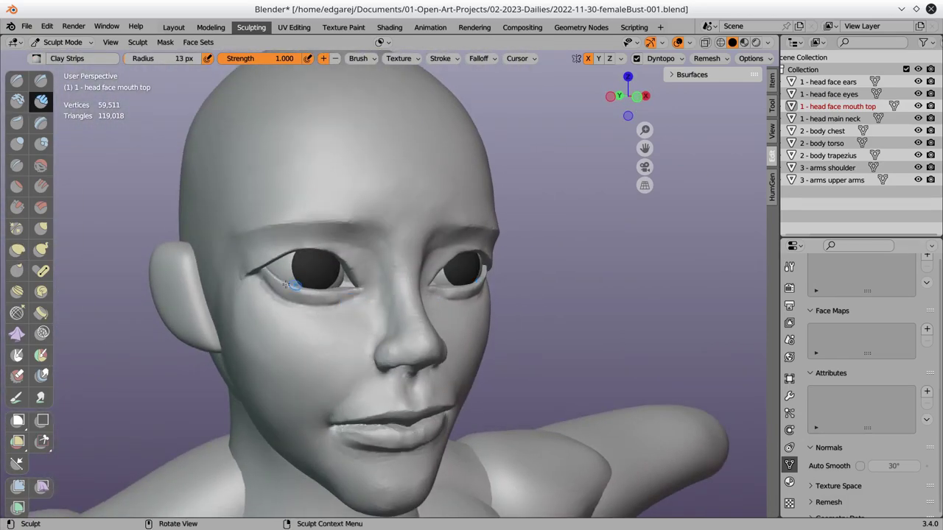
mouse_move(379, 295)
middle_down()
mouse_move(294, 302)
mouse_move(386, 258)
mouse_move(371, 258)
mouse_move(346, 286)
mouse_move(446, 318)
middle_up()
scroll(301, 296, down, 3)
scroll(331, 287, up, 4)
Sculpt inner-ear detail with the Elastic Deform brush after saving
key(shift+space)
scroll(346, 287, down, 3)
scroll(446, 318, down, 2)
key(ctrl+s)
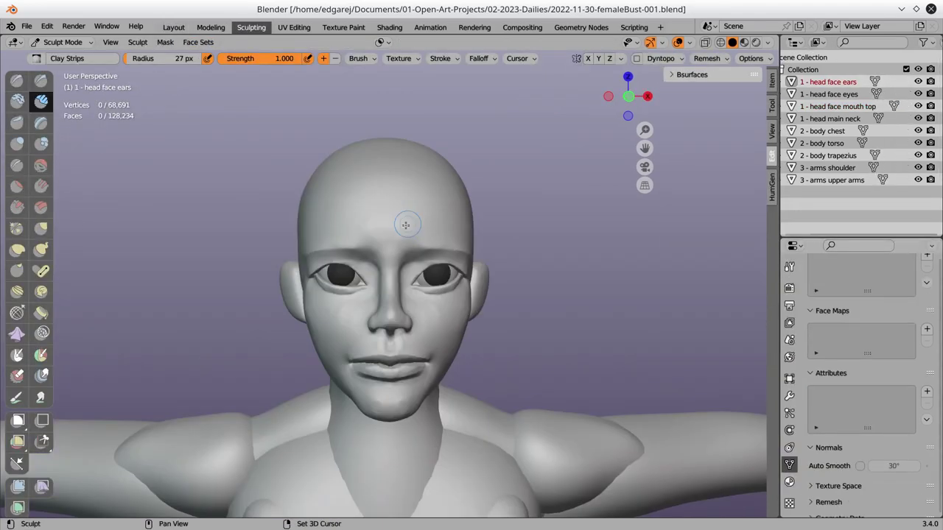
middle_drag(518, 268, 643, 341)
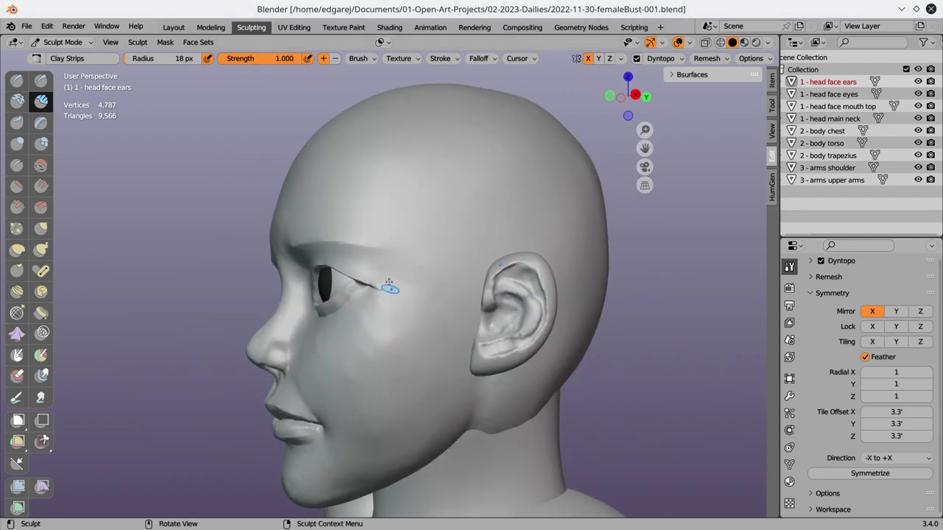
middle_drag(383, 324, 361, 317)
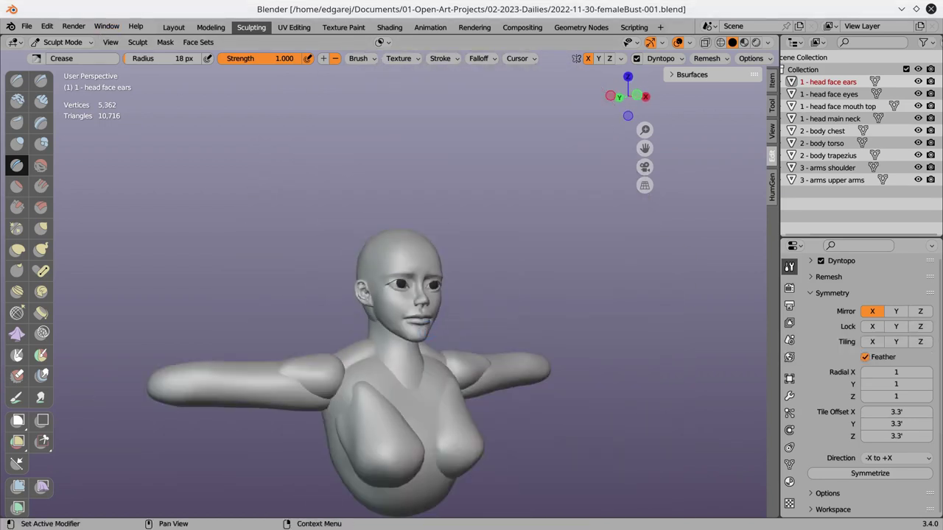
click(171, 28)
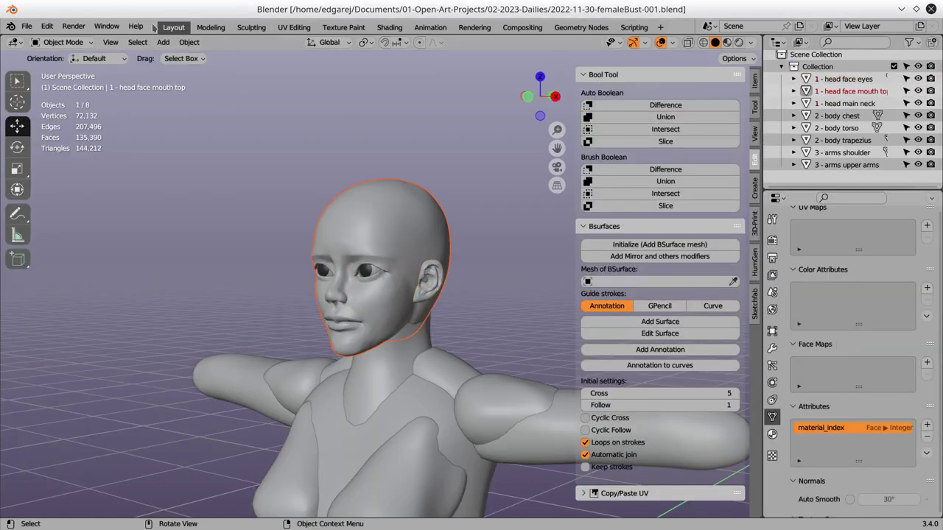
Build up clay detail on the ear with several Clay Strips strokes
click(250, 28)
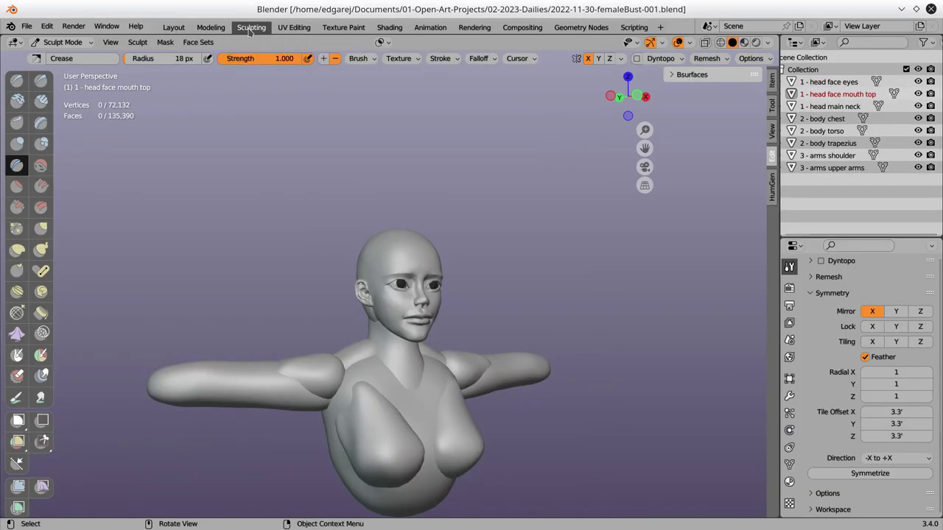
click(250, 31)
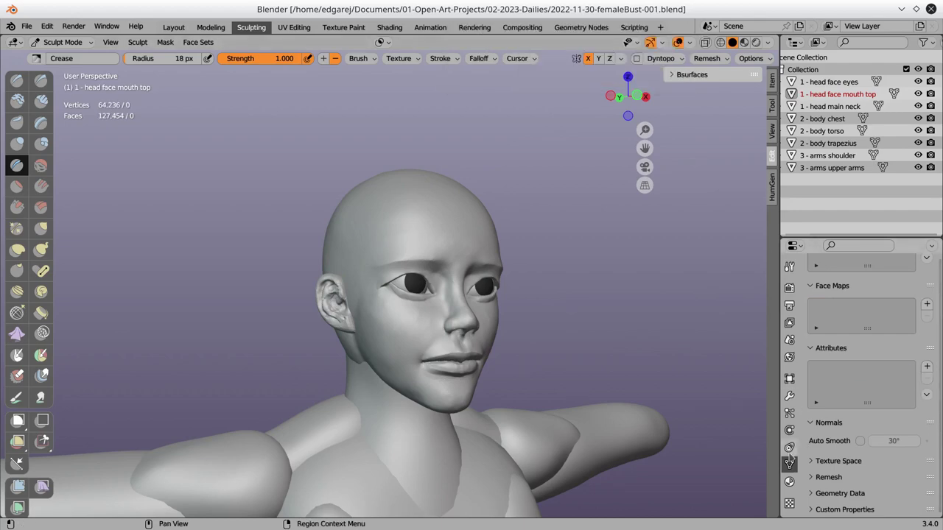
scroll(869, 405, up, 10)
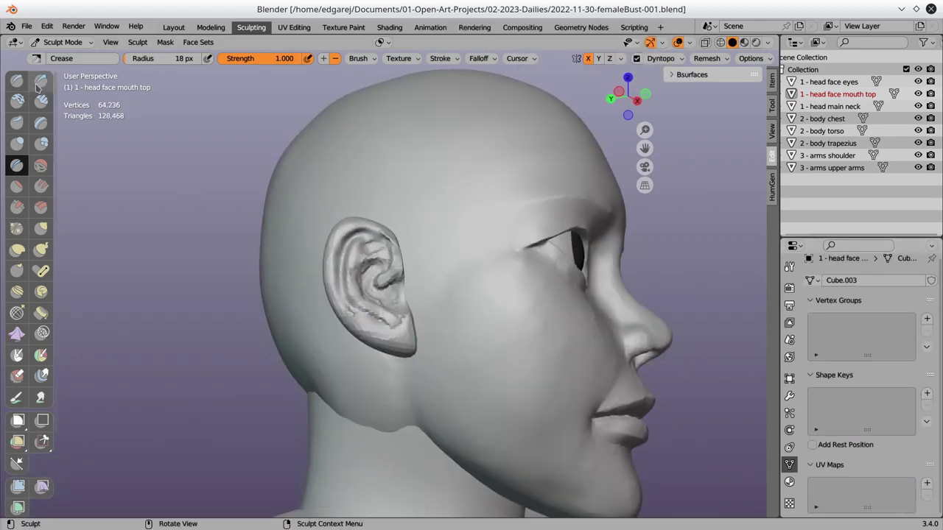
click(40, 100)
middle_drag(442, 221, 538, 236)
drag(538, 236, 505, 269)
mouse_move(505, 270)
middle_down()
mouse_move(391, 327)
mouse_move(400, 344)
mouse_move(501, 288)
middle_up()
drag(501, 287, 493, 372)
middle_drag(493, 372, 442, 346)
Inflate parts of the ear with the Inflate/Deflate brush
click(789, 266)
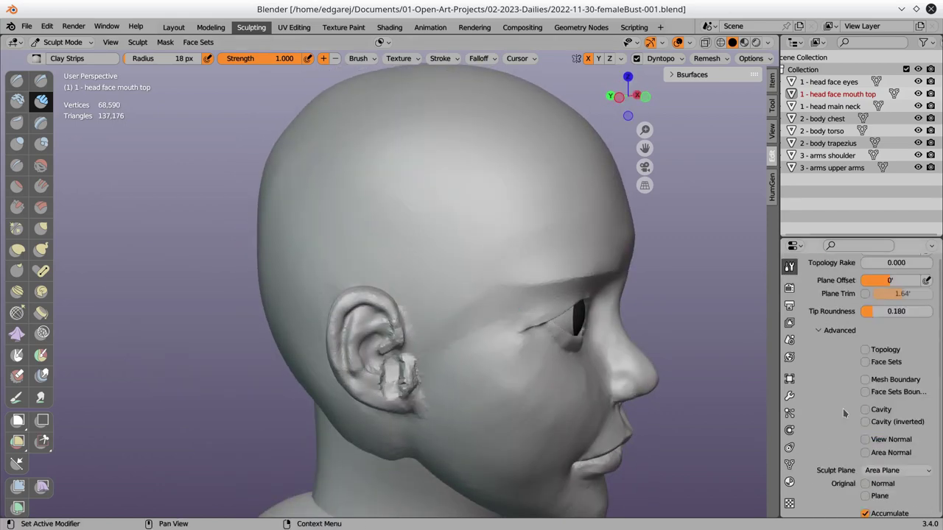
scroll(844, 414, down, 5)
click(17, 144)
middle_drag(442, 295, 501, 287)
drag(361, 324, 383, 375)
middle_drag(383, 376, 442, 353)
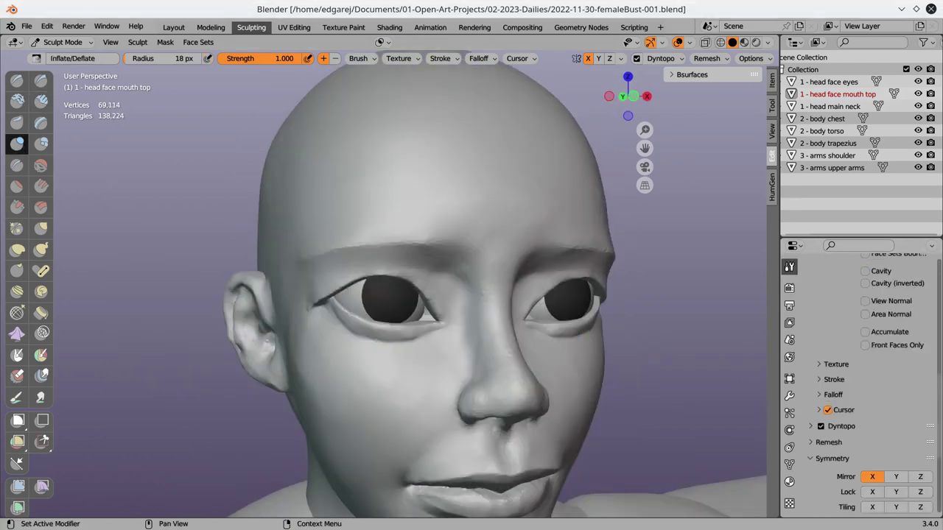
middle_drag(442, 295, 337, 390)
Reshape the inner ear and ear lobe with Elastic Deform and Clay Strips
click(17, 250)
drag(337, 383, 343, 394)
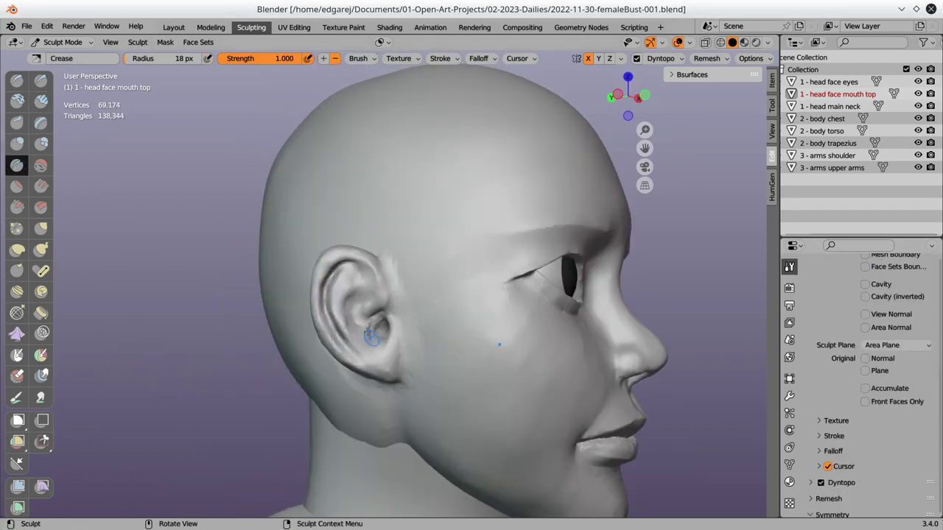
mouse_move(343, 394)
middle_down()
mouse_move(272, 406)
mouse_move(393, 213)
mouse_move(429, 282)
middle_up()
key(c)
drag(410, 253, 423, 273)
click(17, 249)
middle_drag(424, 273, 398, 295)
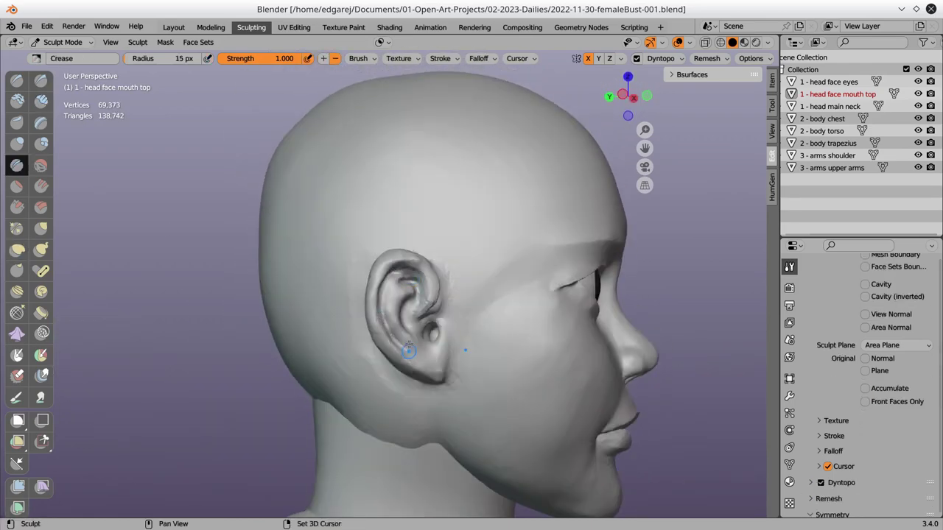
drag(397, 294, 428, 310)
mouse_move(428, 310)
middle_down()
mouse_move(340, 297)
mouse_move(448, 295)
mouse_move(437, 255)
mouse_move(413, 221)
mouse_move(469, 326)
middle_up()
Inflate a small spot on the ear and check the bust front-on
key(i)
drag(469, 327, 467, 310)
middle_drag(467, 309, 398, 442)
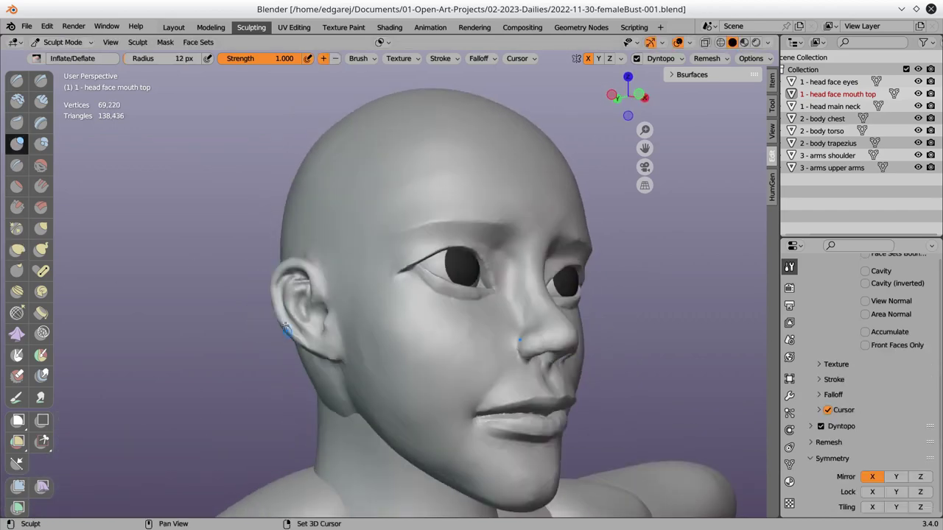
scroll(373, 321, down, 3)
alt+middle_drag(620, 290, 522, 351)
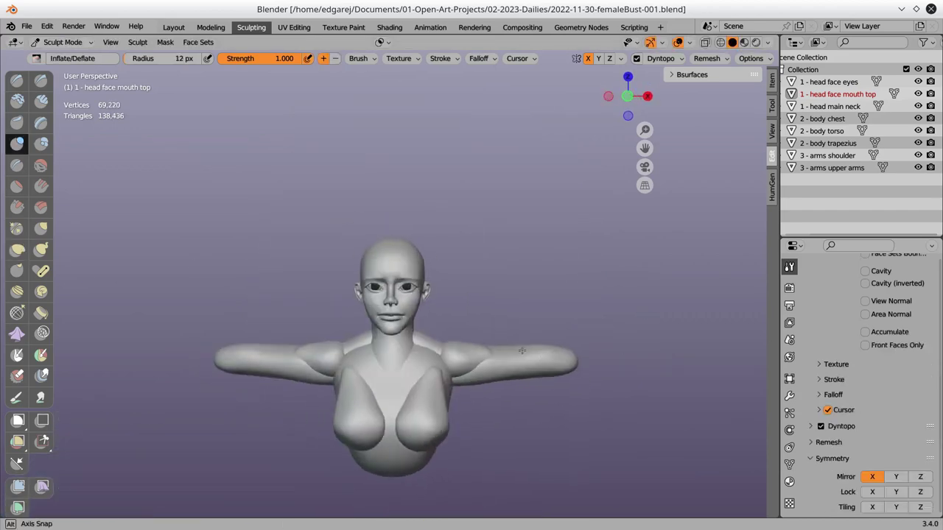
scroll(456, 326, down, 2)
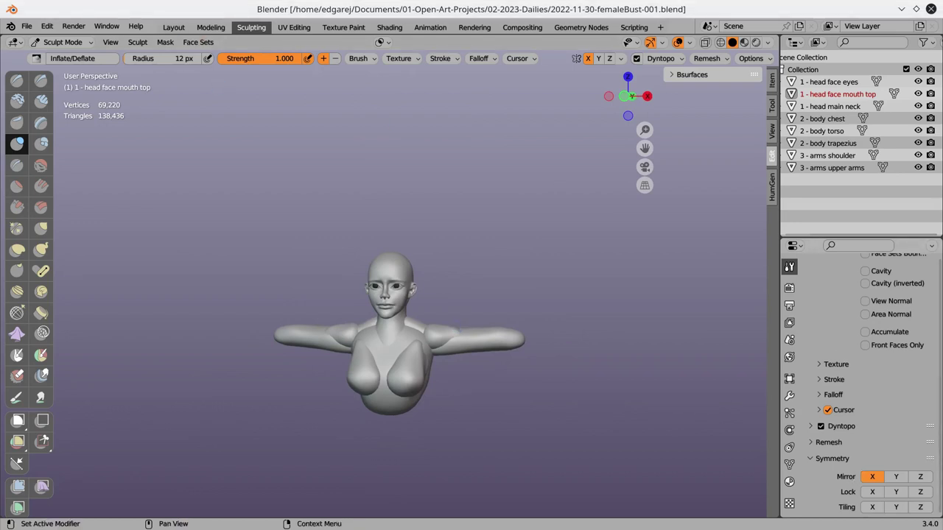
click(174, 27)
Union the neck into the body trapezius with Bool Tool to merge the body mesh
click(421, 379)
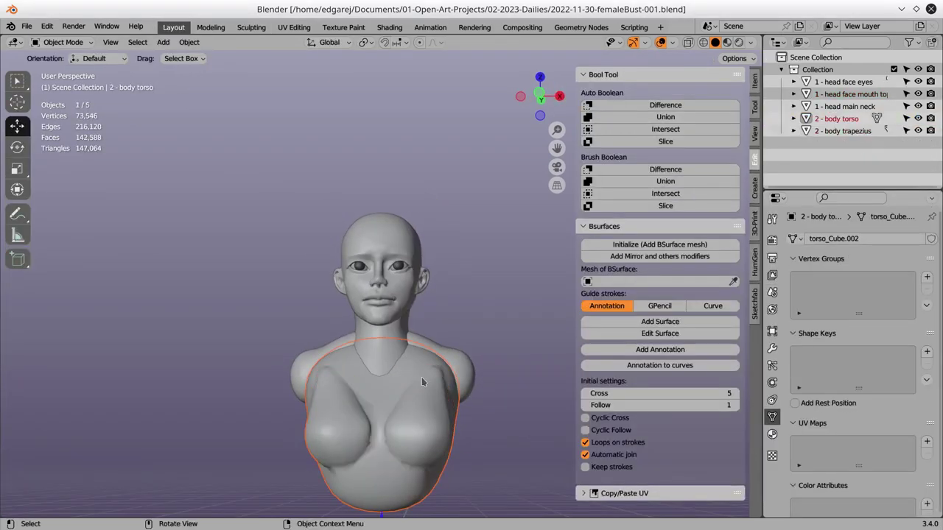
click(503, 356)
click(665, 117)
In Sculpting, shrink the brush to 37 px, shape the shoulder and slice off the arm with Line Project
click(251, 27)
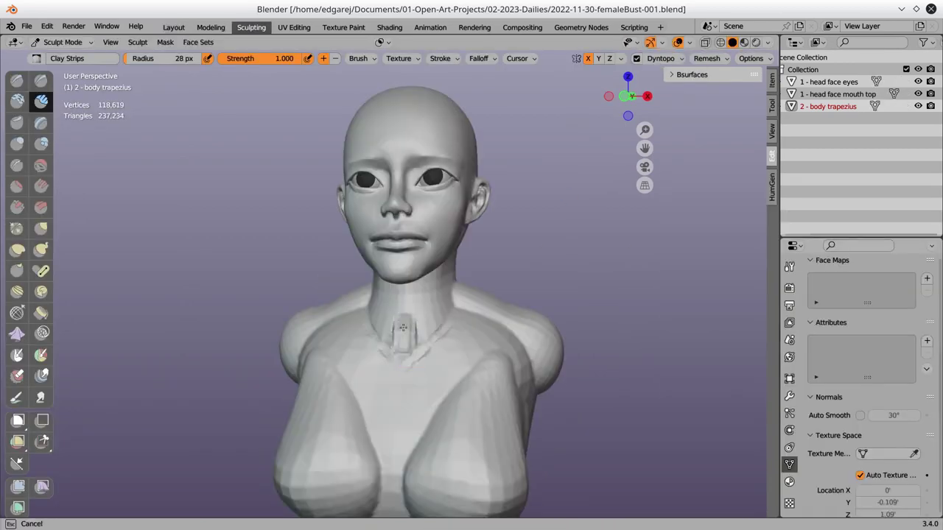
mouse_move(477, 258)
middle_down()
mouse_move(368, 356)
mouse_move(379, 285)
mouse_move(407, 333)
mouse_move(354, 332)
mouse_move(461, 335)
middle_up()
key(f)
click(367, 312)
click(352, 332)
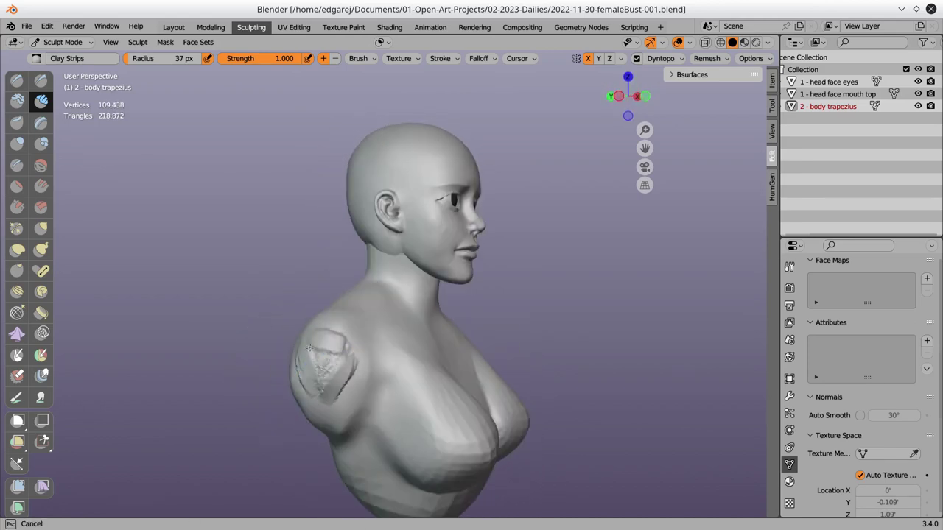
middle_drag(485, 419, 399, 349)
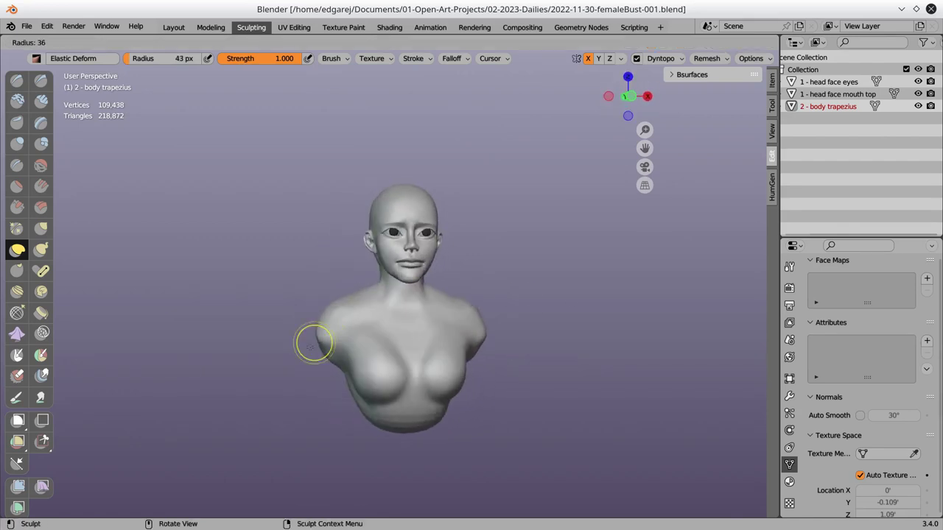
mouse_move(283, 322)
mouse_down()
mouse_move(416, 394)
mouse_move(411, 403)
mouse_up()
Sculpt a V-shaped collar down the chest with the Clay Strips brush
key(c)
mouse_move(417, 301)
middle_down()
mouse_move(444, 374)
mouse_move(378, 400)
middle_up()
drag(347, 316, 393, 391)
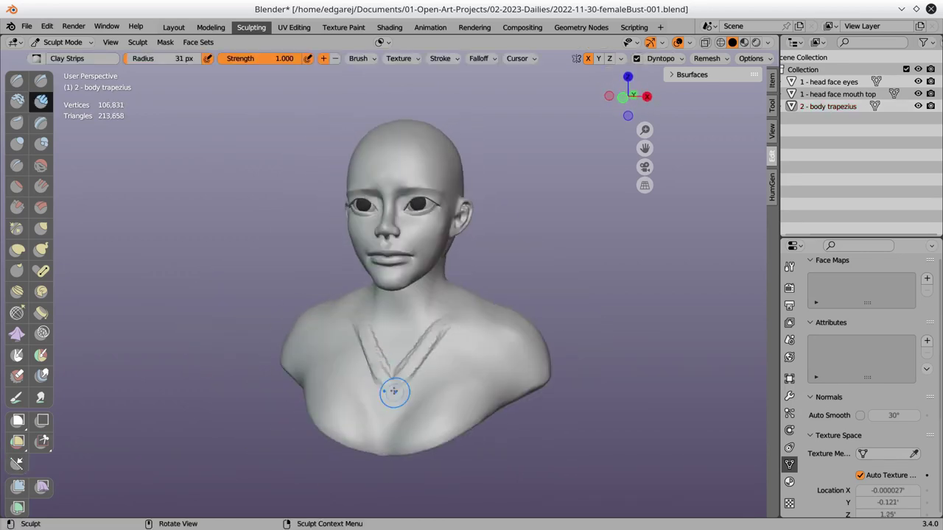
mouse_move(393, 391)
middle_down()
mouse_move(382, 315)
mouse_move(347, 290)
mouse_move(412, 398)
middle_up()
scroll(401, 318, down, 4)
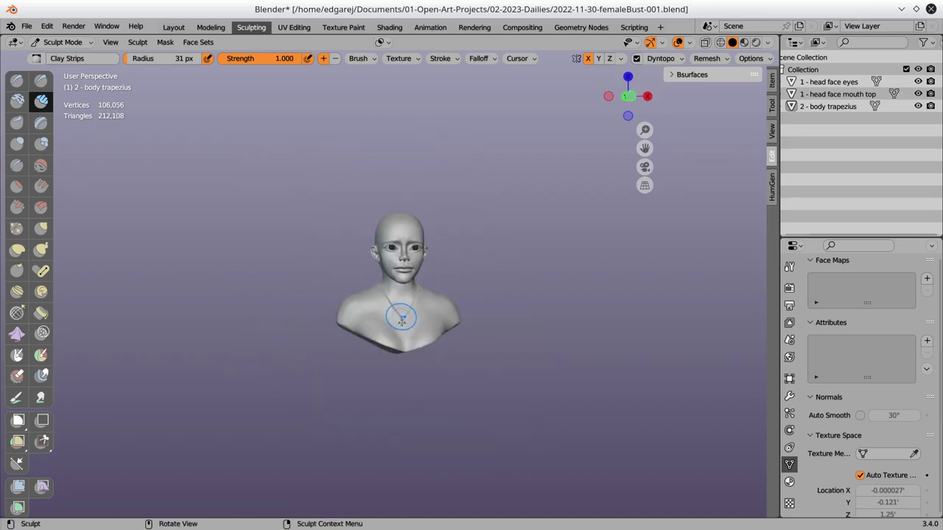
scroll(419, 389, up, 3)
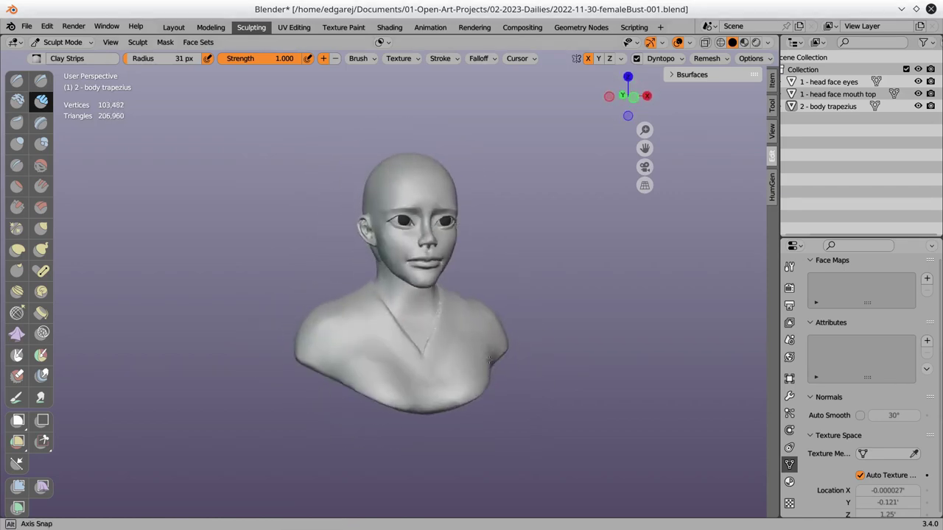
mouse_move(490, 361)
middle_down()
mouse_move(442, 324)
mouse_move(384, 320)
mouse_move(405, 284)
mouse_move(473, 378)
middle_up()
Review the collared bust from front angles and save the file
key(shift+c)
key(c)
scroll(435, 344, up, 3)
mouse_move(442, 347)
middle_down()
mouse_move(448, 358)
mouse_move(436, 344)
mouse_move(472, 339)
mouse_move(442, 332)
mouse_move(457, 324)
mouse_move(440, 316)
middle_up()
scroll(456, 324, down, 3)
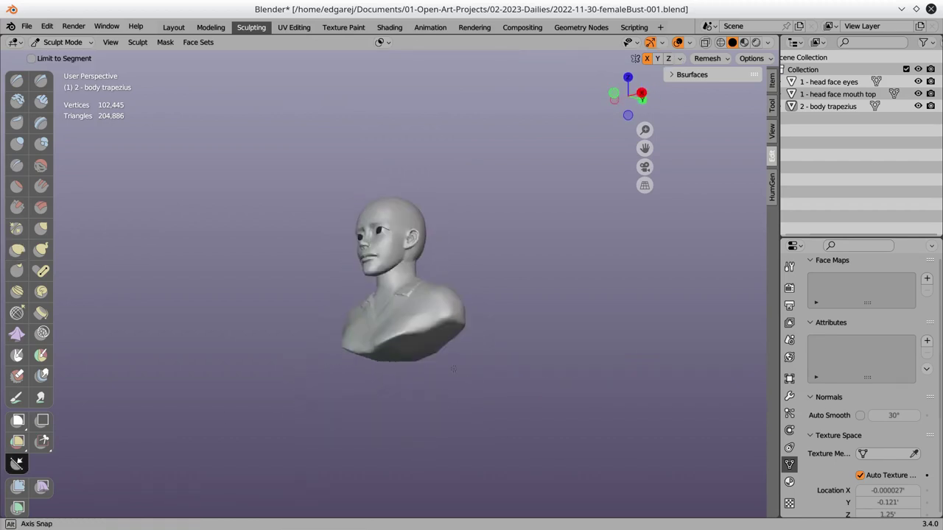
middle_drag(442, 308, 486, 309)
key(ctrl+s)
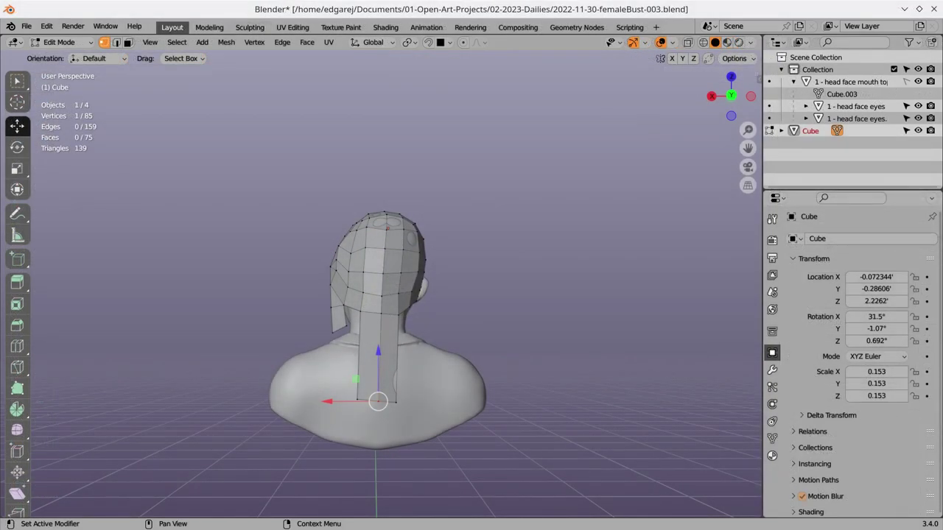
Move the hair vertices up behind the head and reposition the selected hair piece
drag(378, 401, 361, 313)
key(ctrl+z)
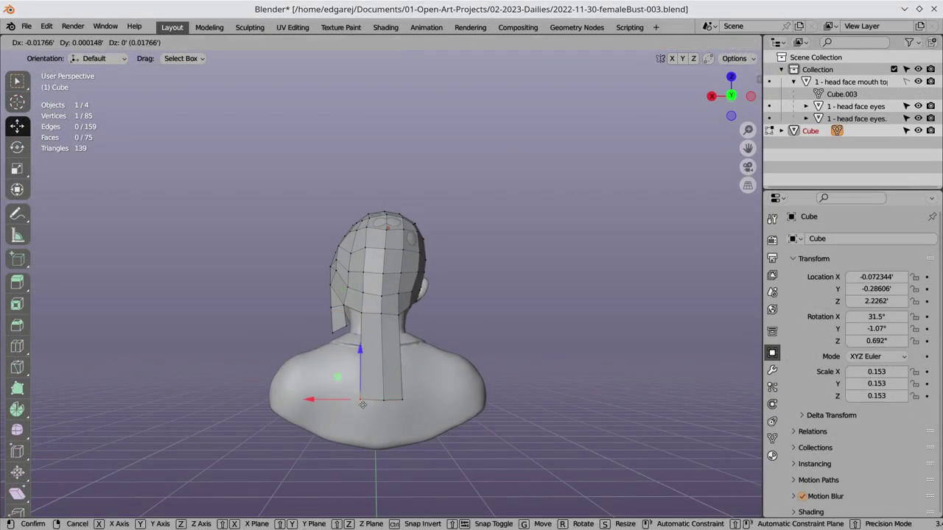
scroll(326, 308, up, 3)
mouse_move(189, 351)
middle_down()
mouse_move(326, 308)
mouse_move(442, 179)
mouse_move(475, 293)
mouse_move(368, 280)
mouse_move(459, 231)
mouse_move(469, 252)
mouse_move(397, 248)
middle_up()
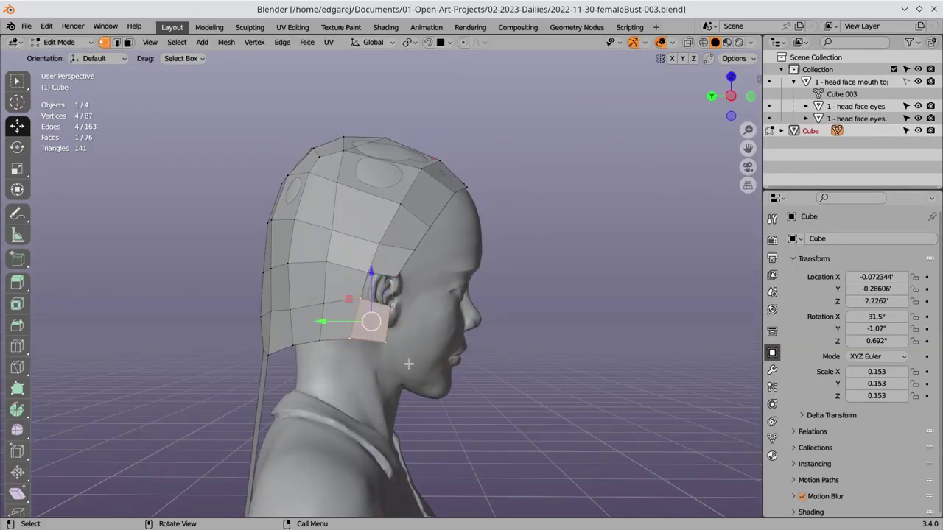
mouse_move(408, 364)
middle_down()
mouse_move(403, 405)
mouse_move(299, 402)
middle_up()
key(g)
key(g)
Extrude new hair flaps down the side and back of the head
mouse_move(471, 332)
middle_down()
mouse_move(558, 337)
mouse_move(627, 367)
middle_up()
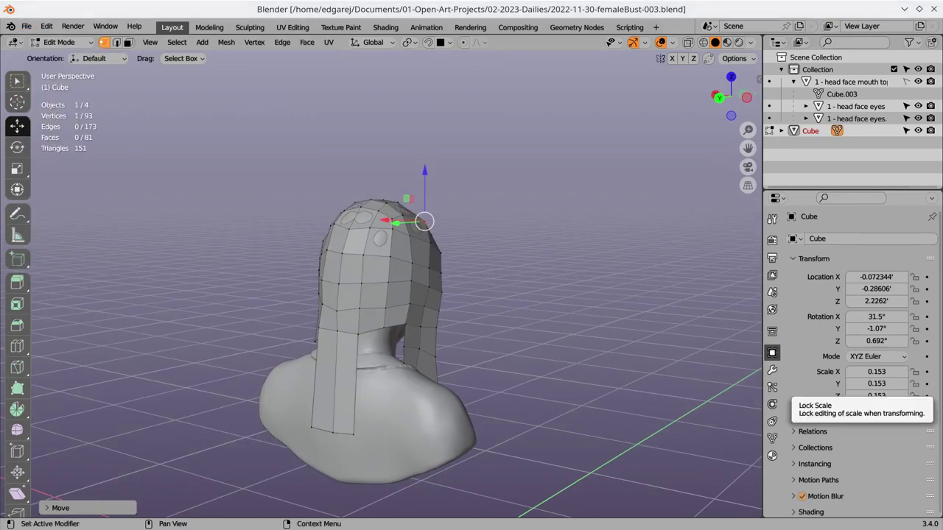
key(f)
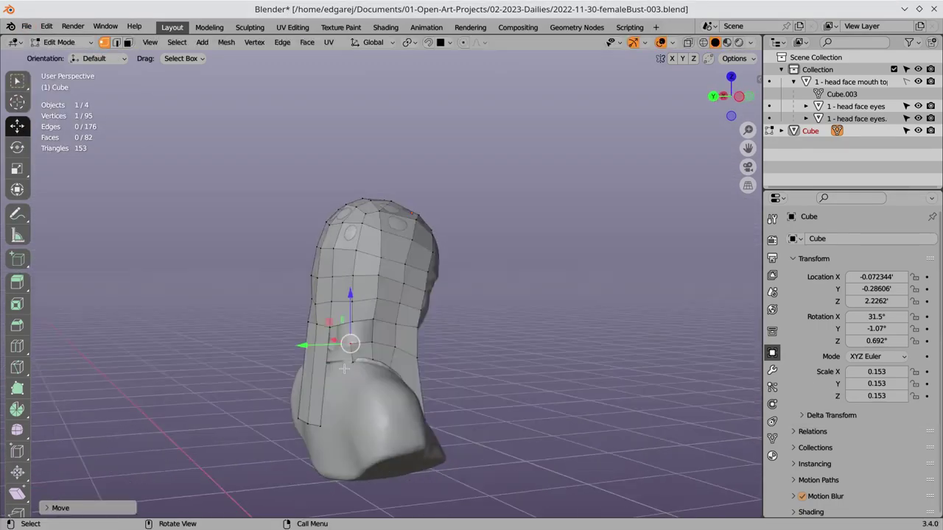
mouse_move(412, 368)
middle_down()
mouse_move(621, 388)
mouse_move(457, 358)
mouse_move(387, 395)
mouse_move(413, 413)
mouse_move(401, 467)
middle_up()
key(e)
click(380, 389)
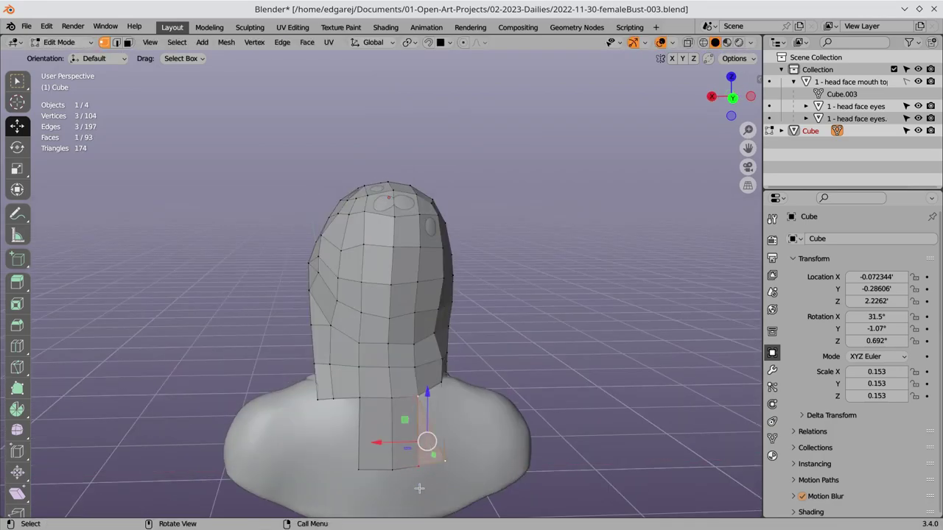
mouse_move(342, 461)
middle_down()
mouse_move(403, 431)
mouse_move(320, 394)
mouse_move(636, 429)
middle_up()
Return to Object Mode and bring up the hair object's Add Modifier list
key(Tab)
click(772, 370)
click(823, 238)
Add a Solidify modifier to the hair, adjust its thickness and apply it
click(687, 445)
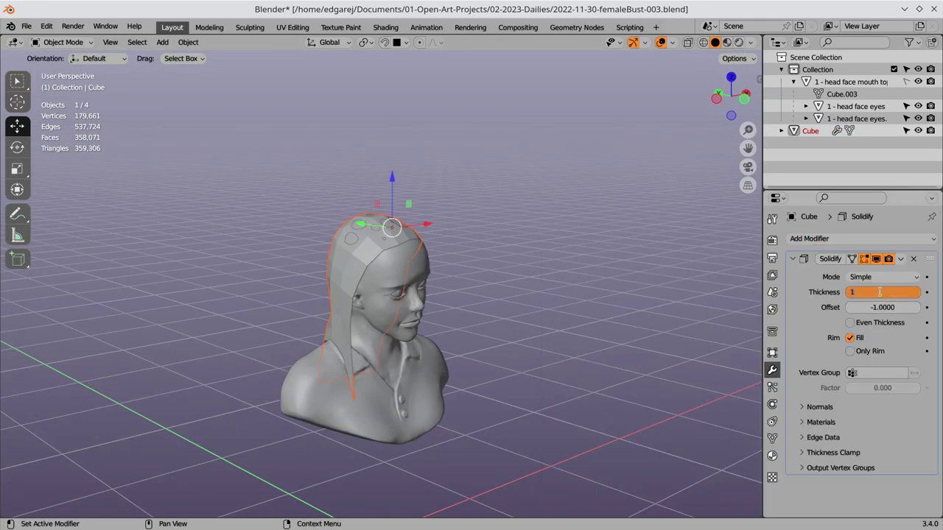
middle_drag(687, 445, 651, 375)
key(ctrl+a)
Save the file as a new version, femaleBust-004
key(ctrl+s)
key(ctrl+shift+s)
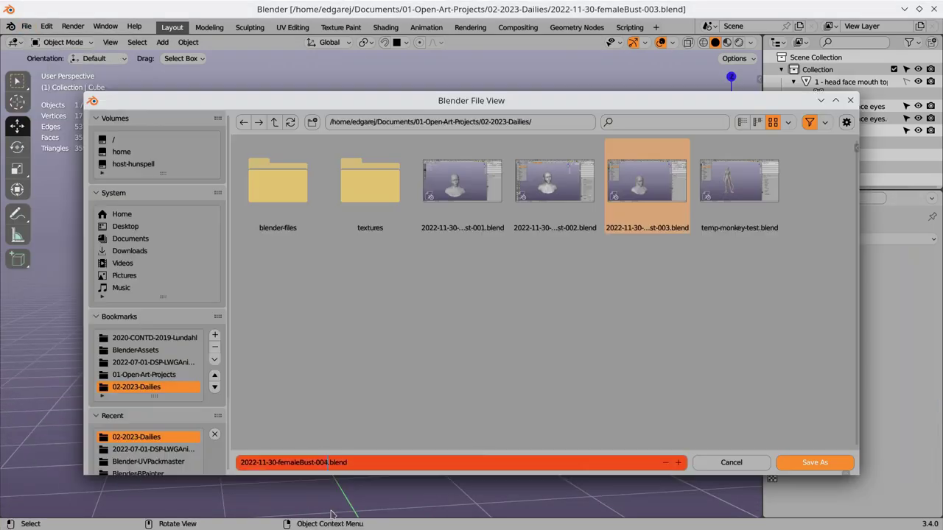
key(KP_Add)
key(Return)
Subdivide the hair twice with Ctrl+1, applying each subdivision, and save
key(ctrl+1)
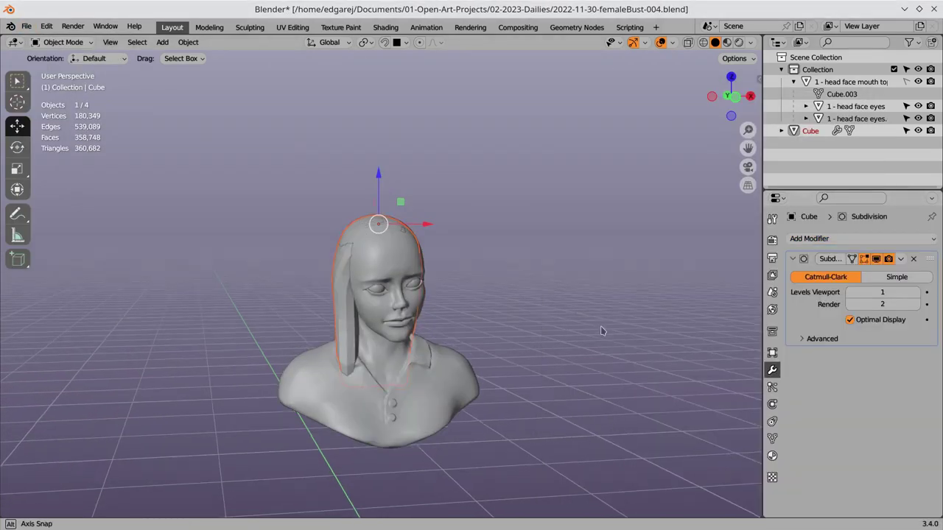
middle_drag(600, 326, 556, 377)
key(ctrl+a)
key(ctrl+s)
key(ctrl+Page_Down)
key(ctrl+Page_Down)
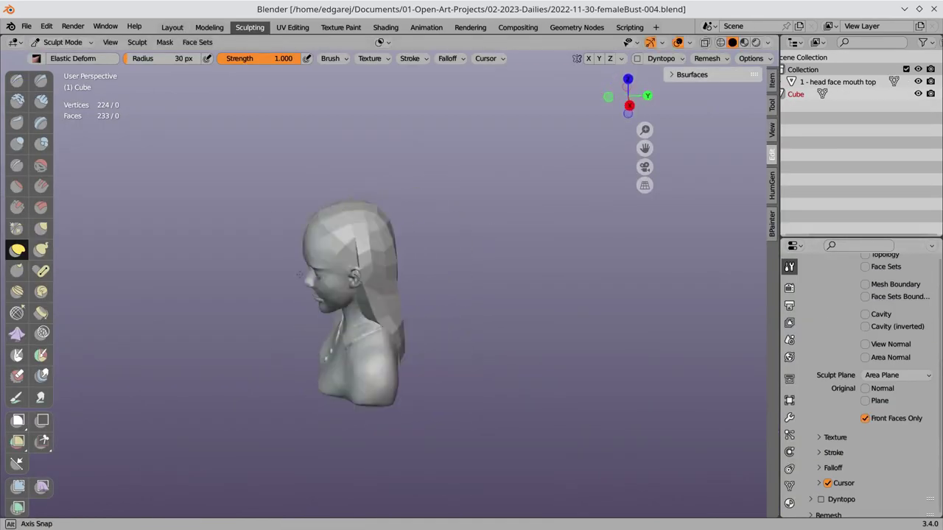
key(ctrl+Page_Up)
key(ctrl+Page_Up)
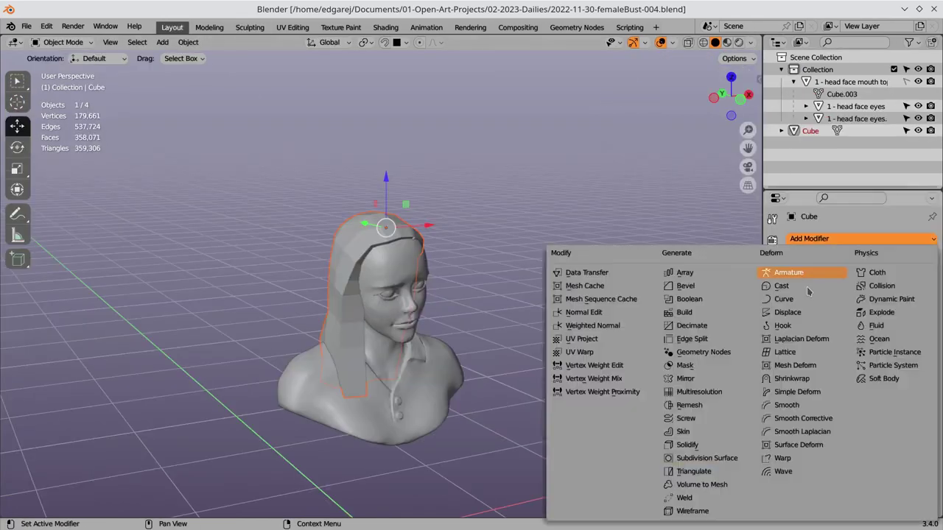
key(ctrl+1)
middle_drag(515, 361, 607, 362)
key(ctrl+a)
Select the hair Cube object in Layout and bring it into Sculpting
key(ctrl+Page_Down)
key(ctrl+Page_Down)
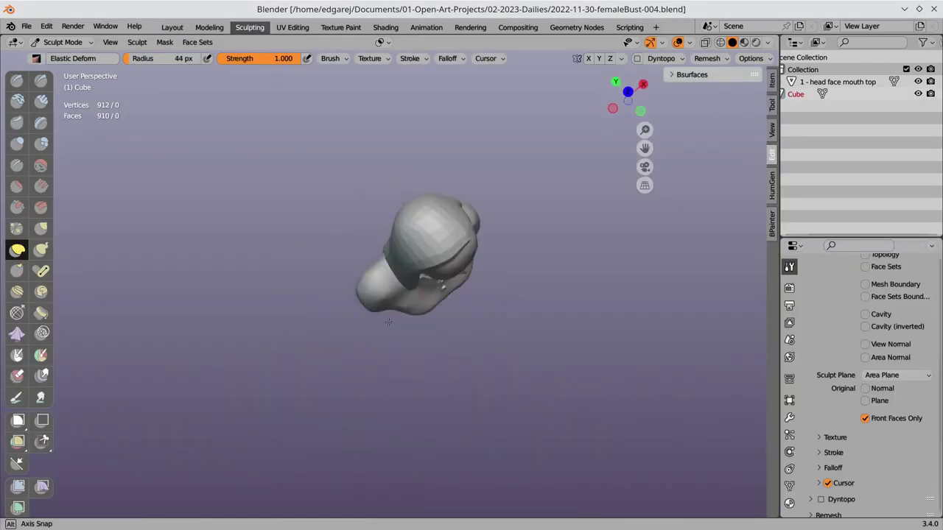
middle_drag(310, 295, 338, 304)
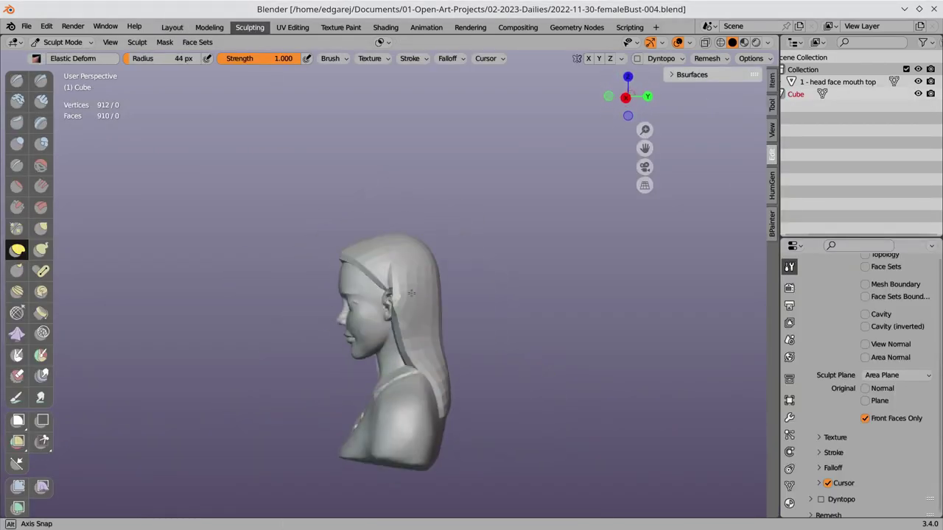
middle_drag(437, 269, 403, 377)
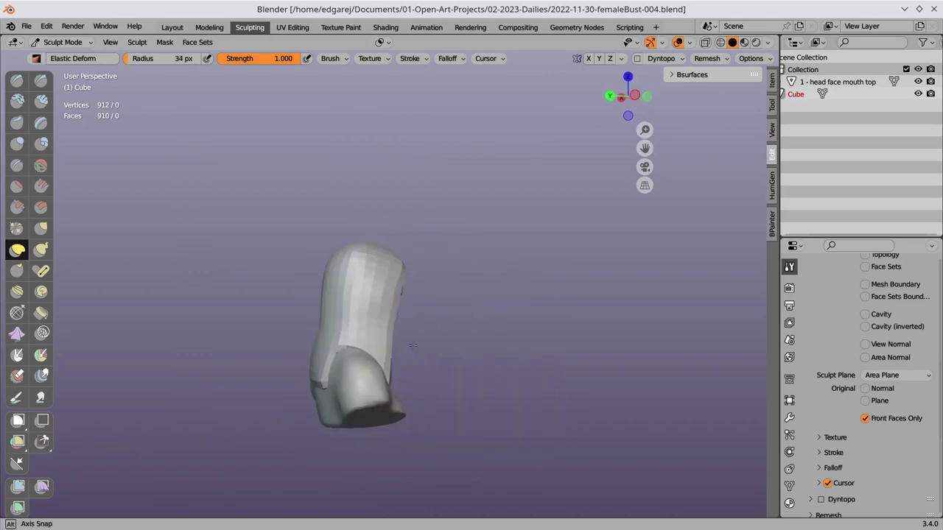
key(ctrl+Page_Up)
key(ctrl+Page_Up)
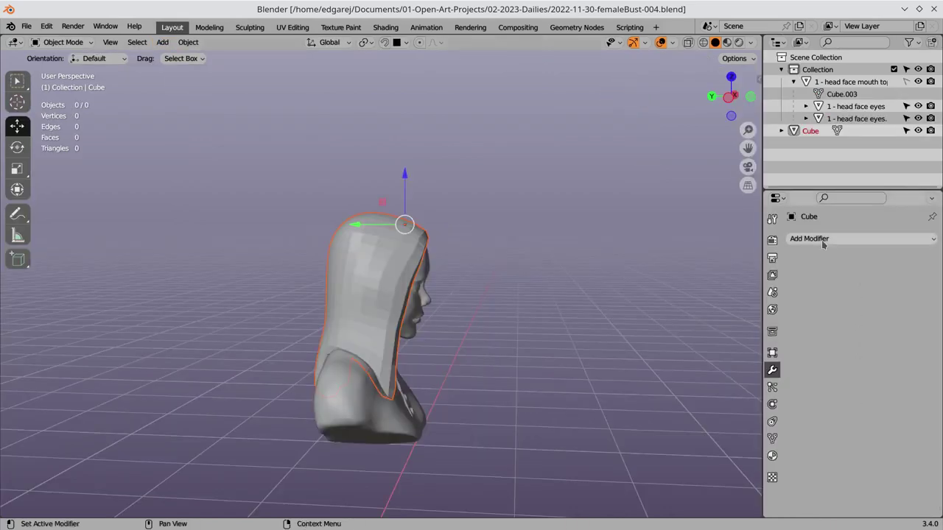
mouse_move(548, 317)
middle_down()
mouse_move(621, 379)
mouse_move(725, 357)
middle_up()
click(392, 358)
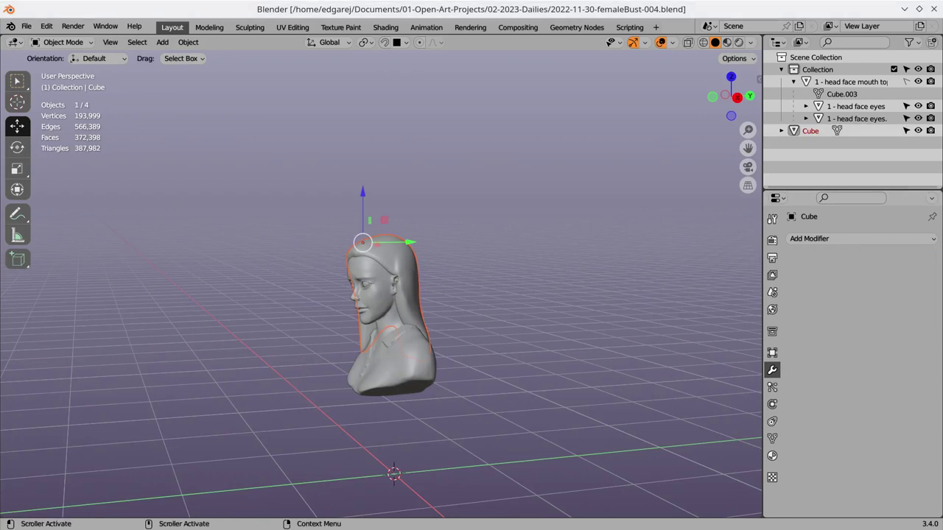
click(249, 27)
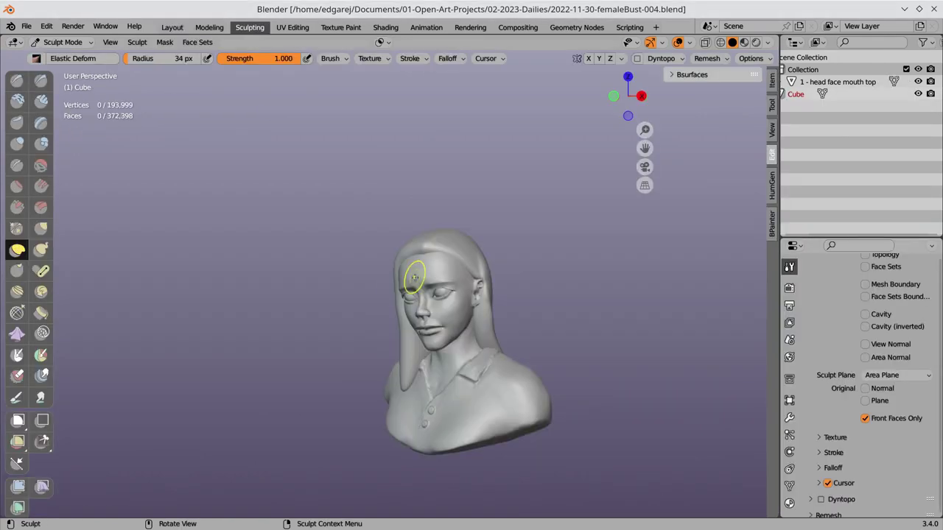
Build up volume along the hairline with Clay Strips strokes
key(shift+c)
scroll(455, 255, up, 5)
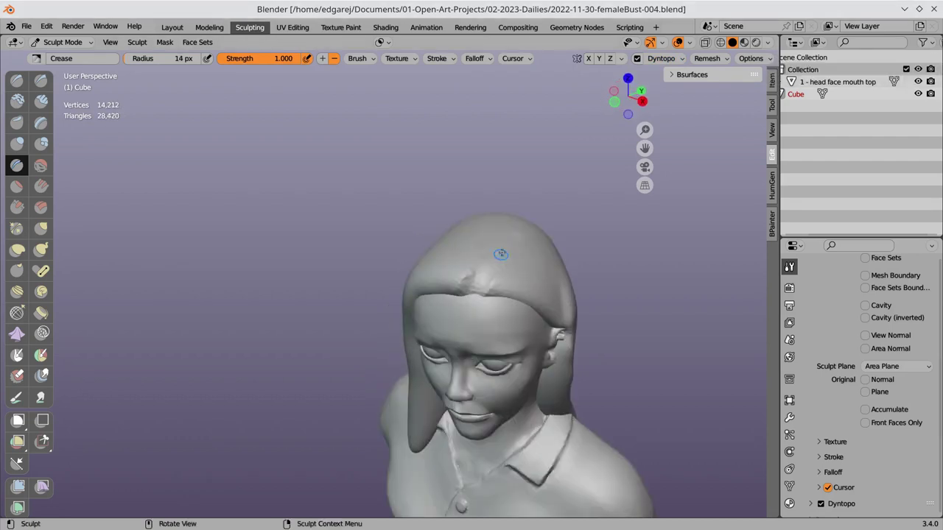
key(c)
middle_drag(498, 253, 442, 294)
drag(383, 332, 432, 305)
mouse_move(431, 305)
middle_down()
mouse_move(450, 250)
mouse_move(488, 211)
middle_up()
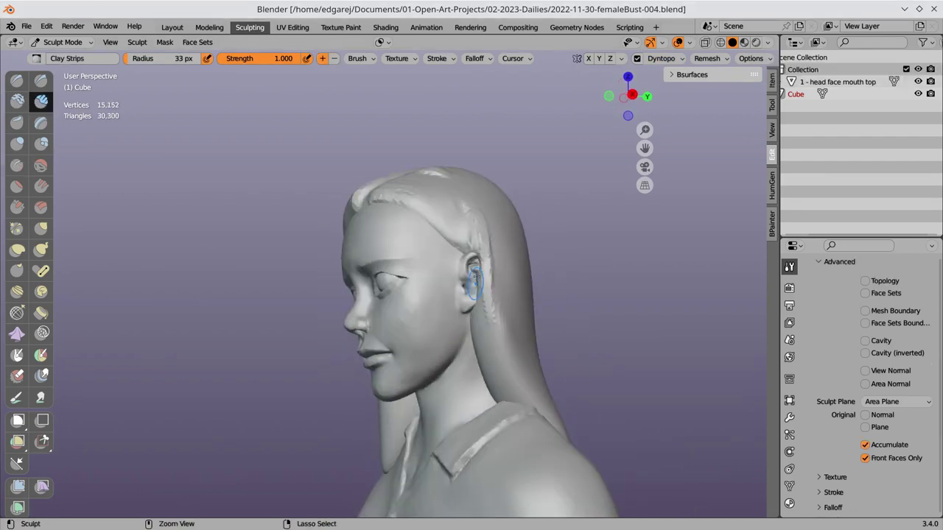
drag(489, 210, 489, 242)
mouse_move(489, 243)
middle_down()
mouse_move(503, 248)
mouse_move(374, 219)
mouse_move(307, 273)
middle_up()
Reshape the hair with the Elastic Deform brush widened to 30 px
key(e)
middle_drag(413, 212, 604, 260)
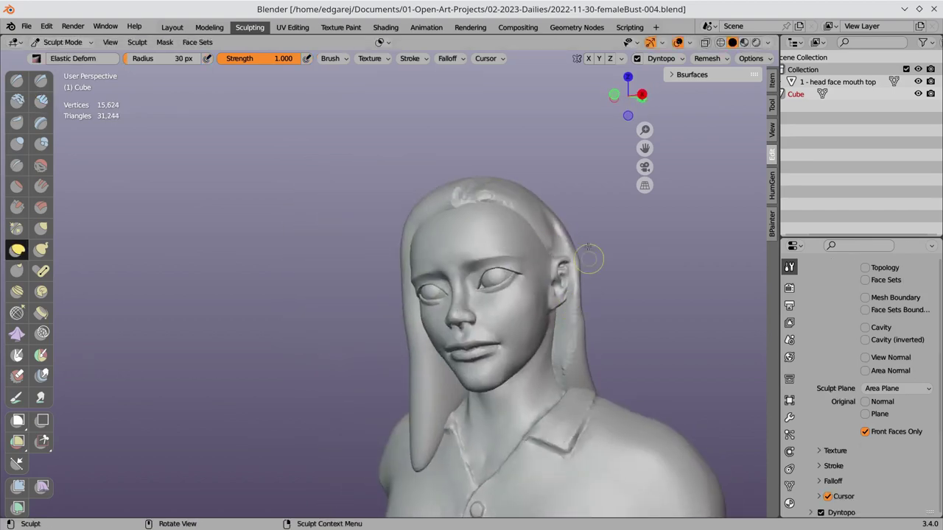
mouse_move(576, 358)
middle_down()
mouse_move(457, 221)
mouse_move(484, 92)
middle_up()
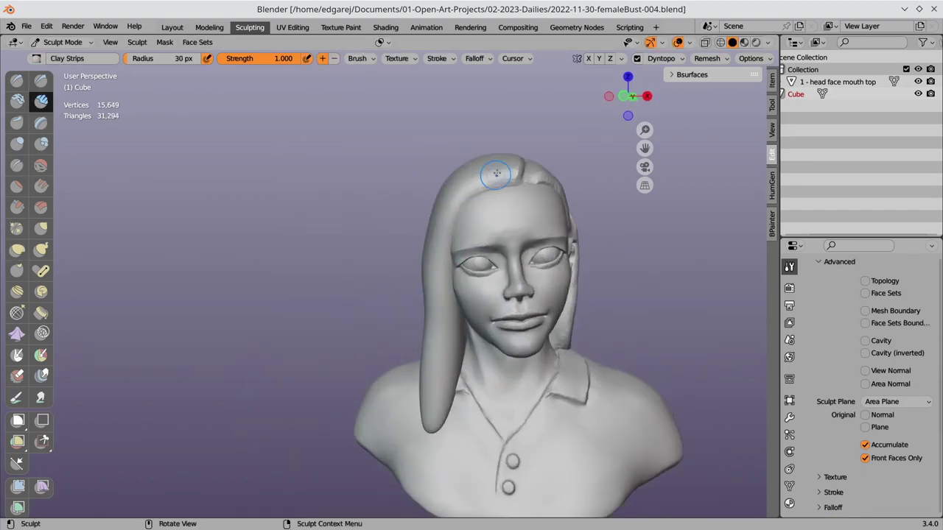
drag(484, 92, 400, 273)
mouse_move(400, 274)
middle_down()
mouse_move(470, 259)
mouse_move(552, 198)
middle_up()
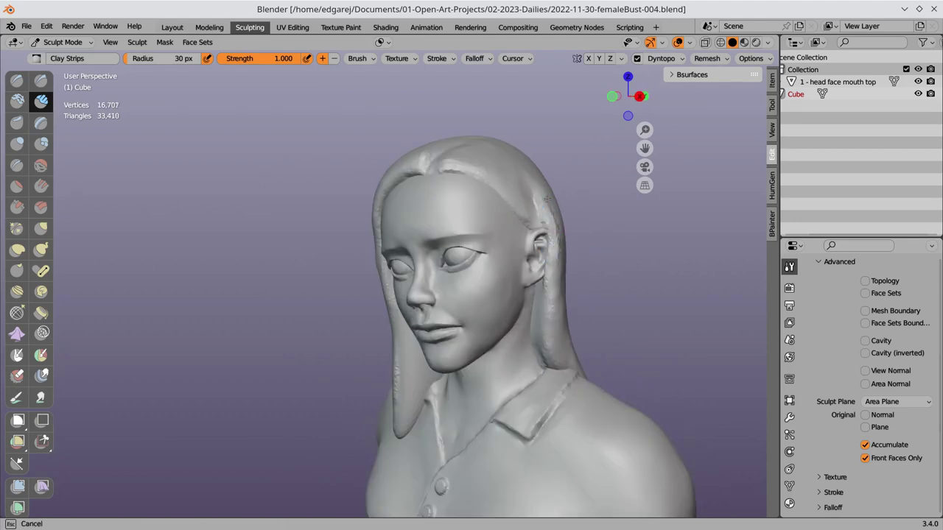
drag(553, 199, 549, 280)
mouse_move(549, 280)
middle_down()
mouse_move(378, 211)
mouse_move(440, 360)
middle_up()
middle_drag(448, 322, 442, 295)
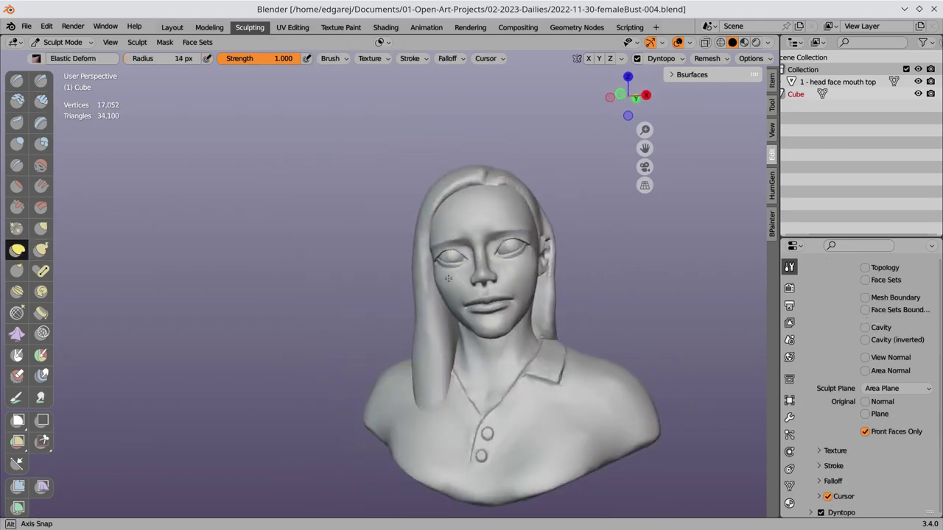
Smooth the strands beside the face with Clay Strips, then switch to the Draw brush
key(c)
drag(442, 295, 435, 264)
middle_drag(461, 207, 477, 232)
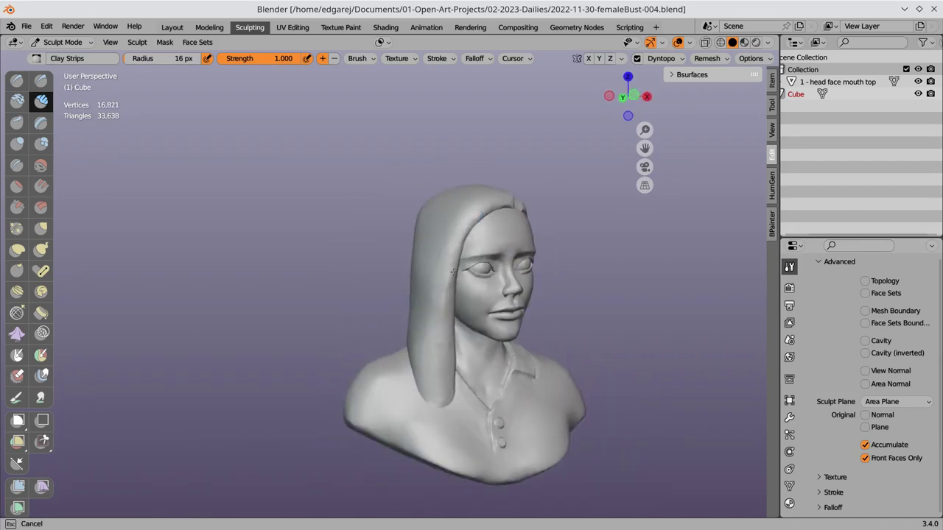
middle_drag(453, 273, 375, 215)
scroll(564, 204, down, 3)
middle_drag(564, 204, 620, 278)
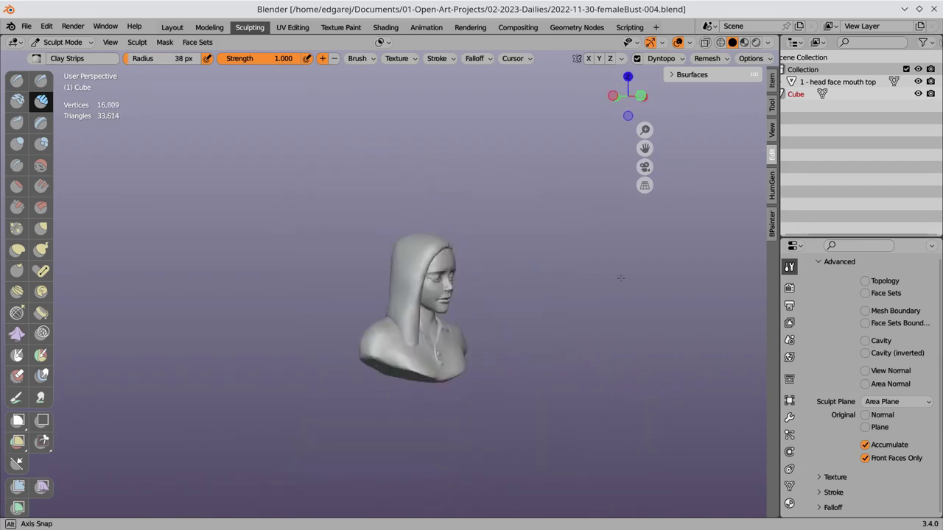
scroll(571, 231, up, 4)
key(x)
middle_drag(571, 231, 648, 147)
click(675, 59)
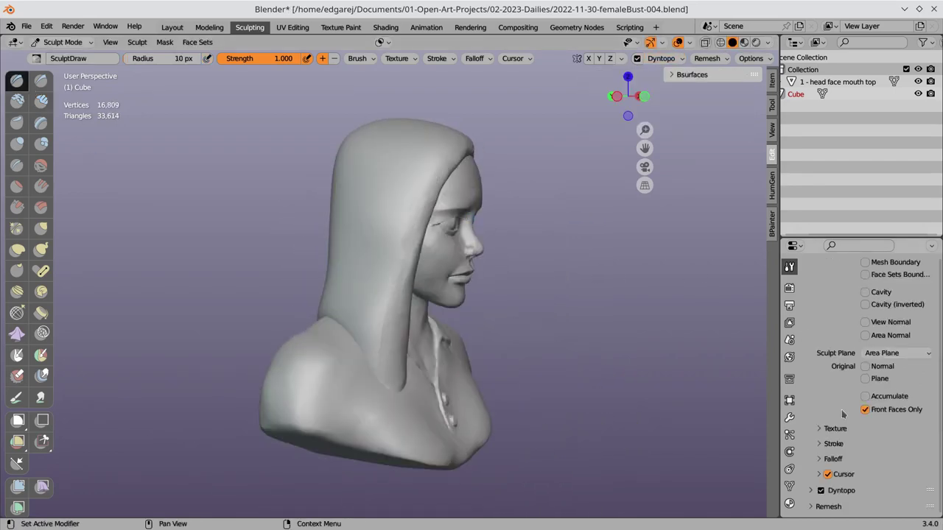
Draw strand lines running back from the hairline with the Draw brush
scroll(843, 414, down, 3)
scroll(843, 415, up, 5)
scroll(843, 415, down, 5)
mouse_move(472, 309)
middle_down()
mouse_move(331, 359)
mouse_move(512, 171)
middle_up()
middle_drag(355, 301, 375, 273)
drag(375, 272, 375, 170)
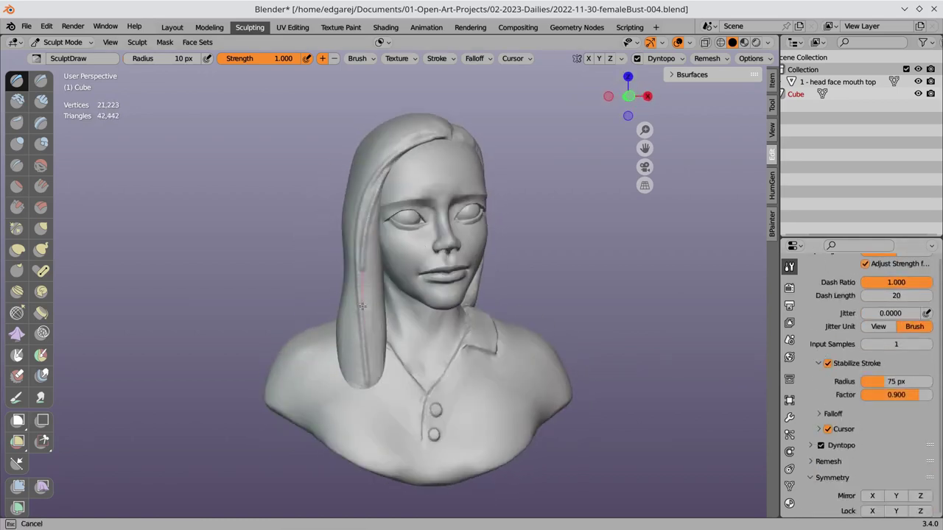
middle_drag(375, 169, 352, 320)
drag(352, 320, 352, 188)
mouse_move(352, 188)
middle_down()
mouse_move(432, 322)
mouse_move(355, 143)
middle_up()
Carve strand ridges and grooves along the side of the hair and save
drag(355, 143, 403, 165)
mouse_move(404, 165)
middle_down()
mouse_move(341, 195)
mouse_move(346, 224)
middle_up()
drag(346, 224, 372, 280)
mouse_move(372, 280)
middle_down()
mouse_move(397, 221)
mouse_move(457, 309)
middle_up()
drag(354, 206, 368, 272)
middle_drag(484, 342, 472, 324)
key(ctrl+s)
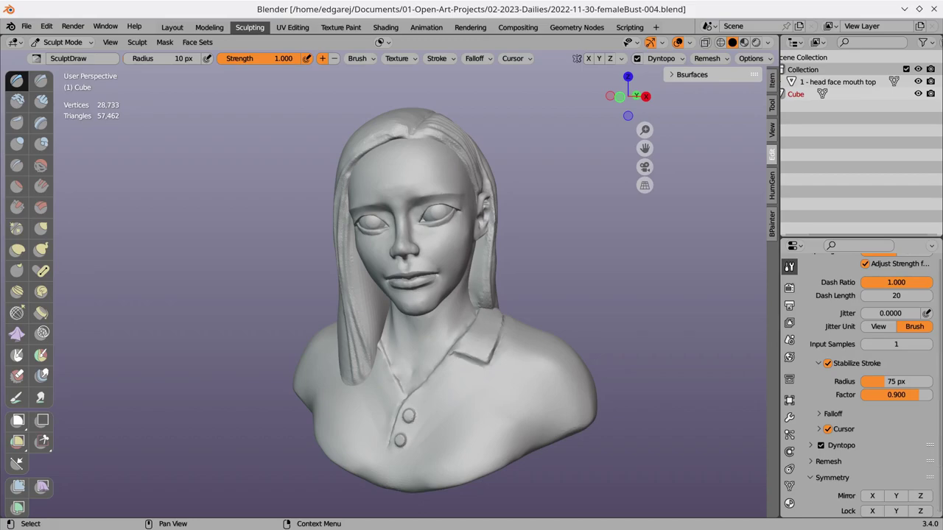
key(ctrl+s)
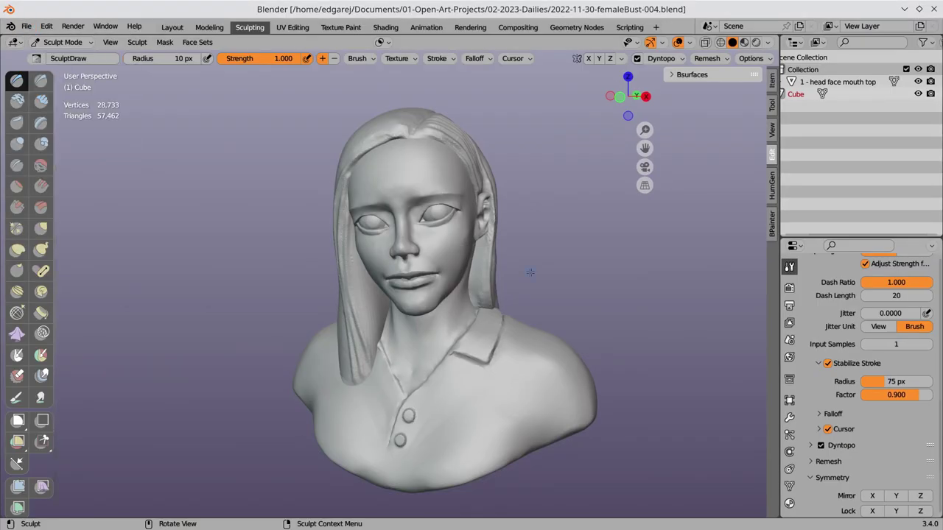
Carve more strand grooves behind the ear and start a long stroke on the back hair
mouse_move(530, 272)
middle_down()
mouse_move(484, 238)
mouse_move(372, 331)
middle_up()
mouse_move(372, 331)
mouse_down()
mouse_move(383, 361)
mouse_move(383, 318)
mouse_up()
mouse_move(382, 318)
middle_down()
mouse_move(453, 267)
mouse_move(409, 236)
middle_up()
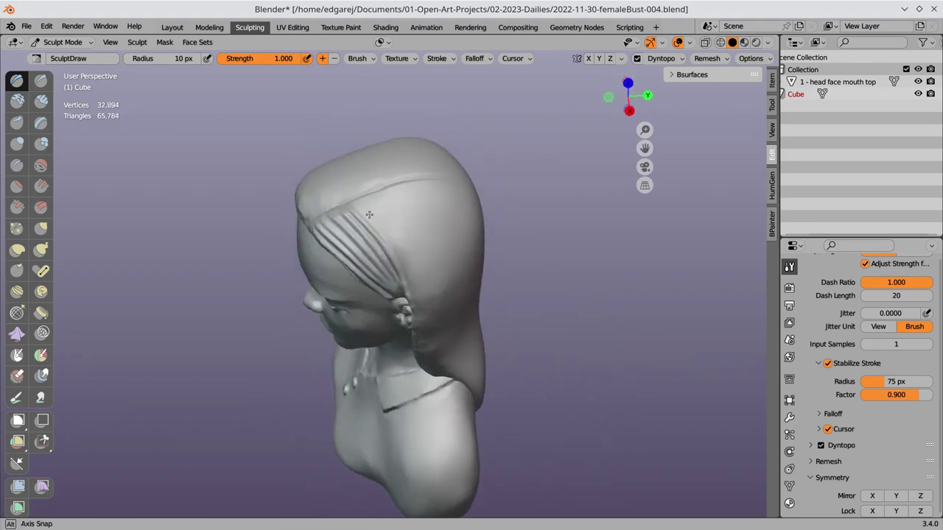
drag(409, 236, 414, 254)
mouse_move(414, 254)
middle_down()
mouse_move(358, 252)
mouse_move(379, 358)
mouse_move(398, 221)
middle_up()
drag(397, 221, 427, 346)
mouse_move(427, 346)
middle_down()
mouse_move(495, 326)
mouse_move(334, 153)
middle_up()
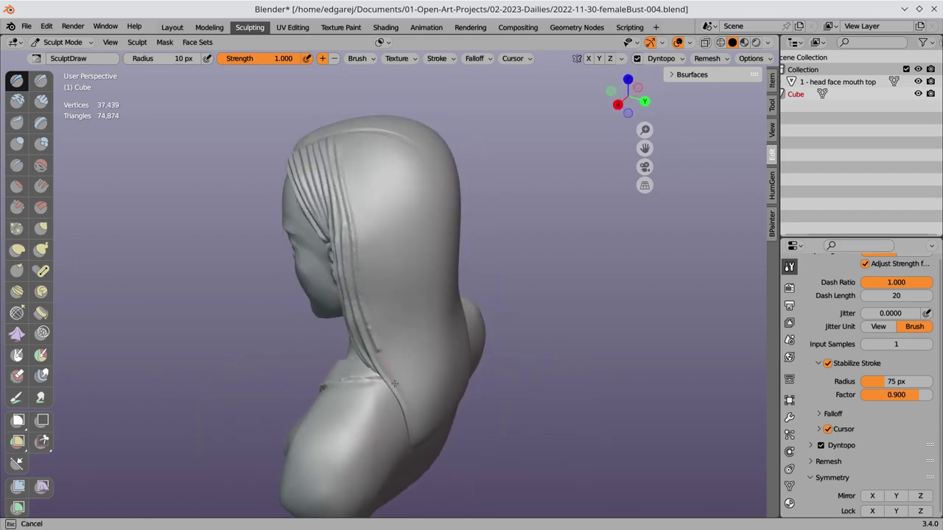
drag(395, 383, 394, 389)
mouse_move(394, 389)
middle_down()
mouse_move(541, 382)
mouse_move(334, 177)
middle_up()
drag(334, 177, 333, 213)
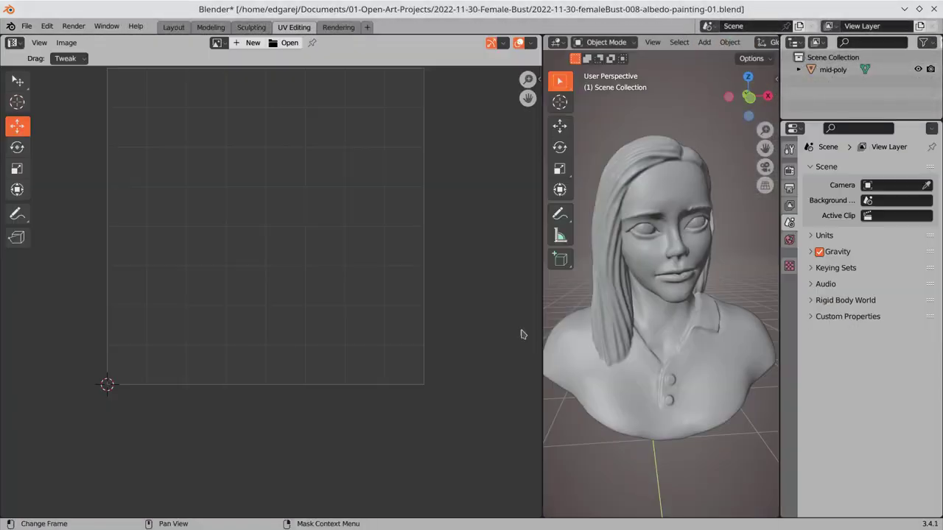
Save the albedo painting file
click(26, 26)
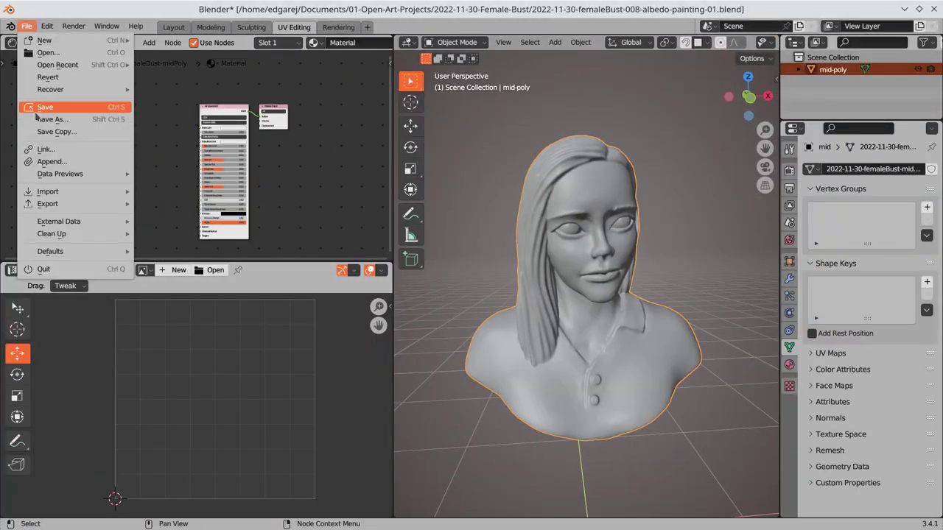
click(35, 109)
key(ctrl+s)
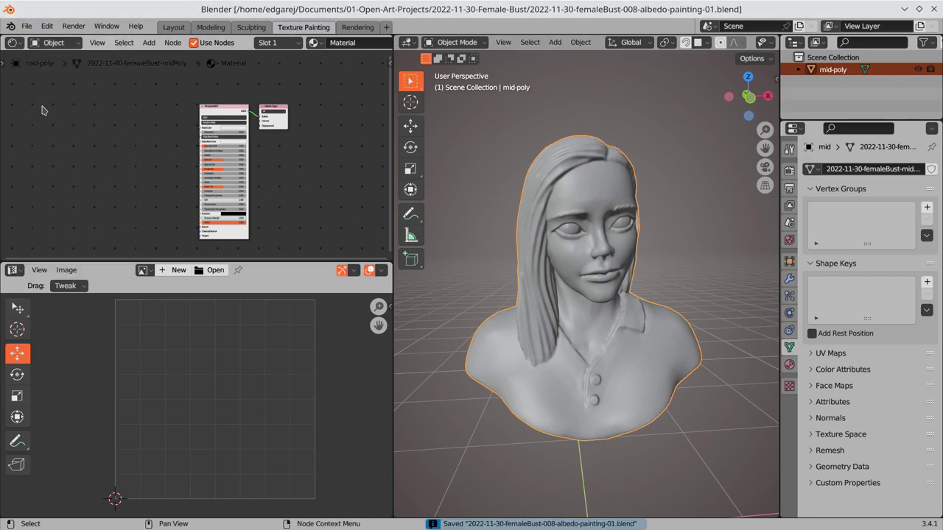
Create a new black 1024 px image named base-albedo and link it to Base Color
click(210, 270)
double_click(357, 200)
key(alt+n)
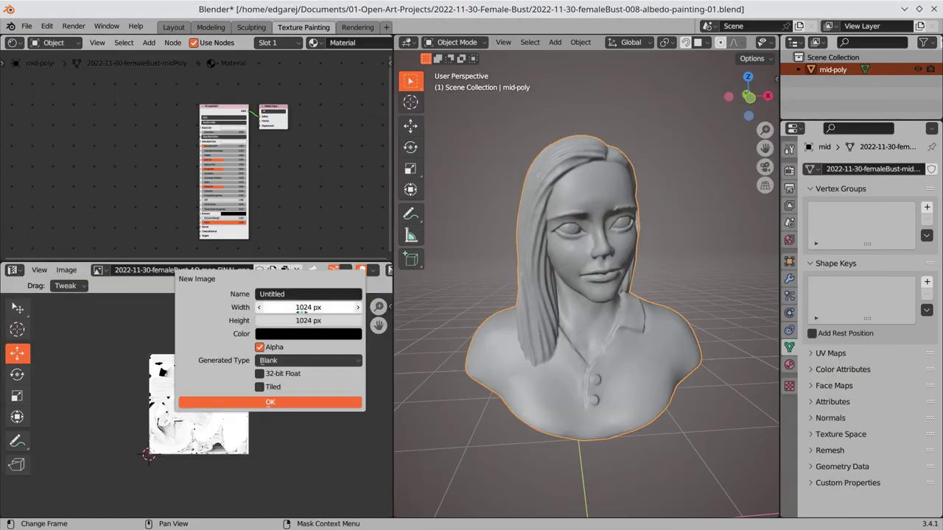
text(albedo)
click(305, 404)
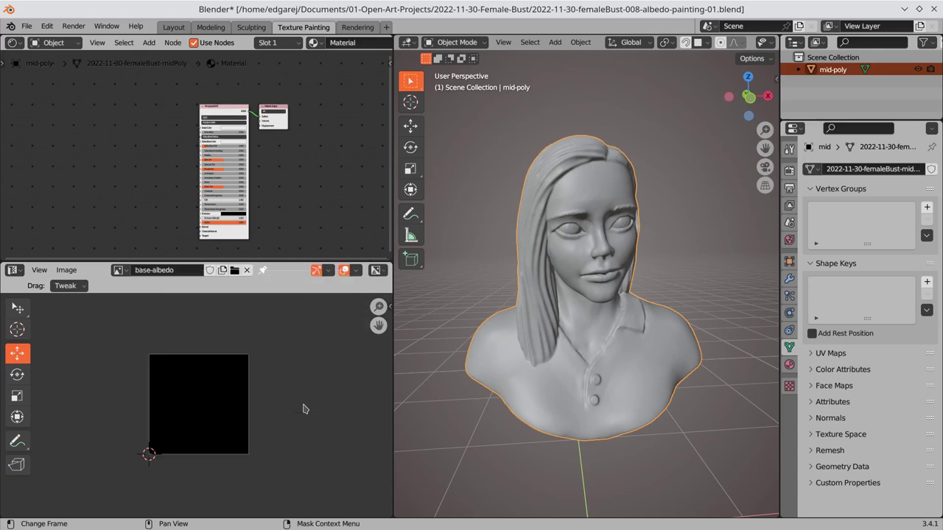
scroll(118, 196, up, 3)
scroll(118, 177, down, 3)
drag(151, 132, 228, 146)
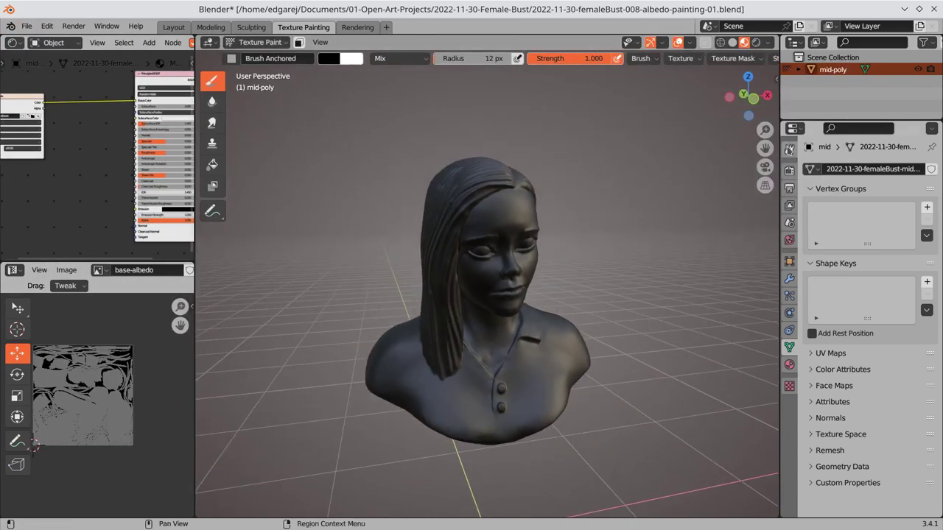
Paint skin tone over the bust's forehead and across the face
key(ctrl+s)
mouse_move(449, 205)
middle_down()
mouse_move(480, 290)
mouse_move(489, 36)
mouse_move(449, 238)
mouse_move(753, 335)
middle_up()
drag(508, 221, 457, 236)
mouse_move(471, 243)
middle_down()
mouse_move(413, 243)
mouse_move(464, 261)
mouse_move(432, 265)
mouse_move(532, 311)
middle_up()
scroll(458, 245, up, 6)
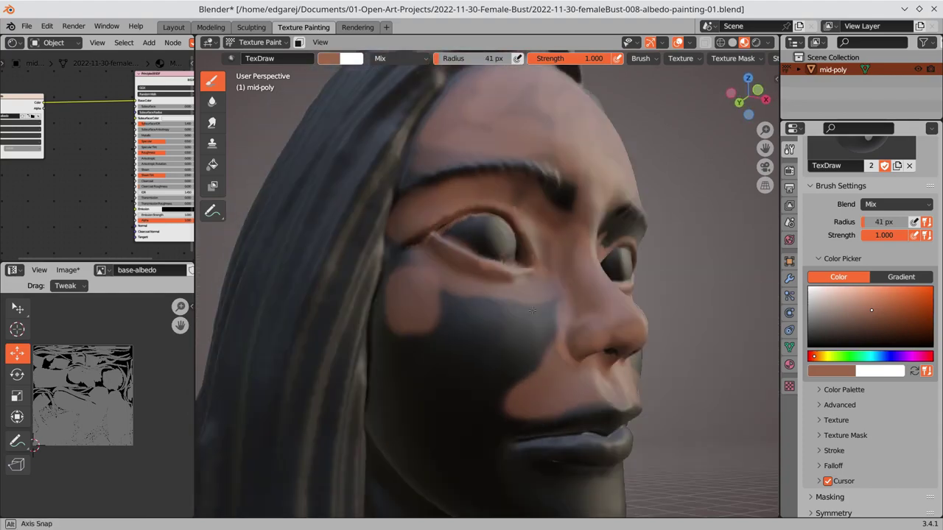
scroll(374, 274, down, 6)
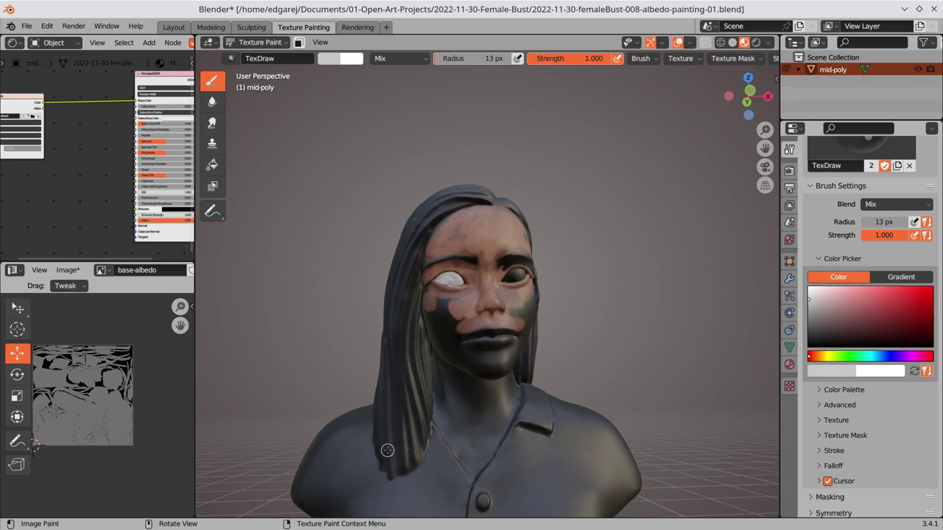
scroll(386, 450, up, 6)
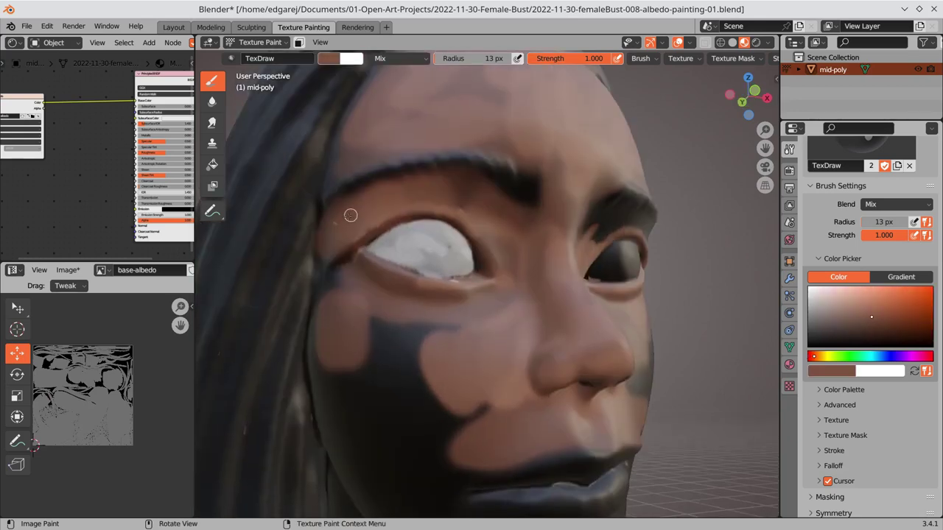
Cover the cheeks in skin tone from several angles and leave dark green as the brush colour
key(s)
mouse_move(347, 211)
middle_down()
mouse_move(407, 237)
mouse_move(476, 192)
mouse_move(476, 122)
mouse_move(439, 273)
middle_up()
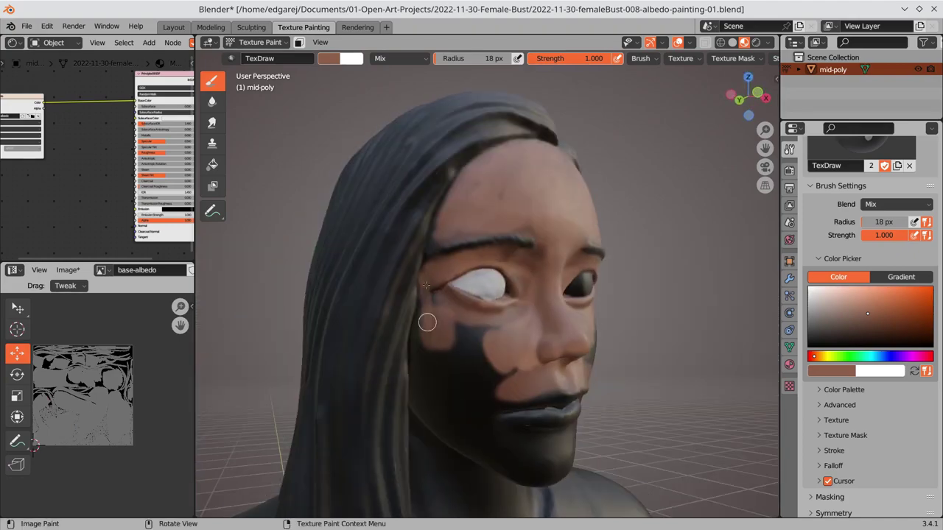
mouse_move(483, 241)
middle_down()
mouse_move(492, 312)
mouse_move(475, 358)
mouse_move(437, 393)
mouse_move(493, 341)
mouse_move(437, 172)
middle_up()
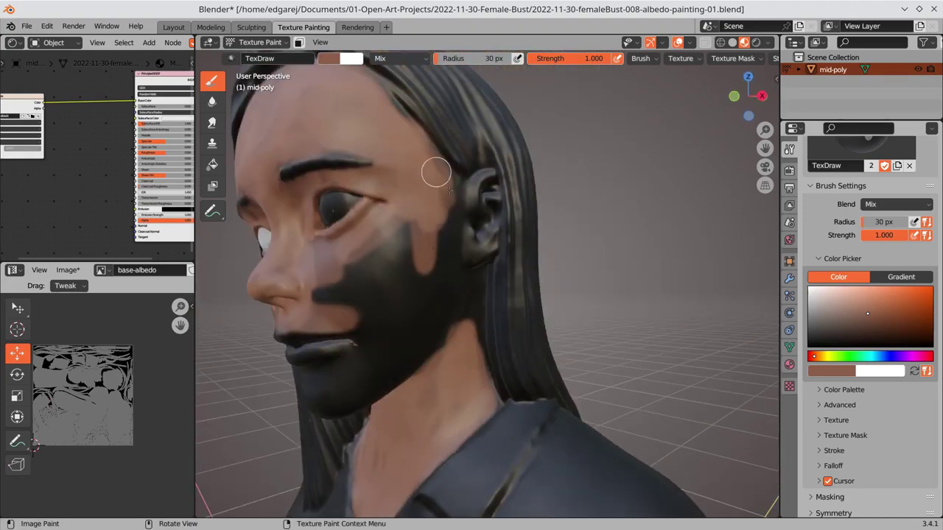
mouse_move(512, 223)
middle_down()
mouse_move(421, 217)
mouse_move(375, 228)
mouse_move(426, 191)
middle_up()
scroll(520, 265, down, 6)
scroll(578, 231, up, 5)
middle_drag(578, 232, 506, 266)
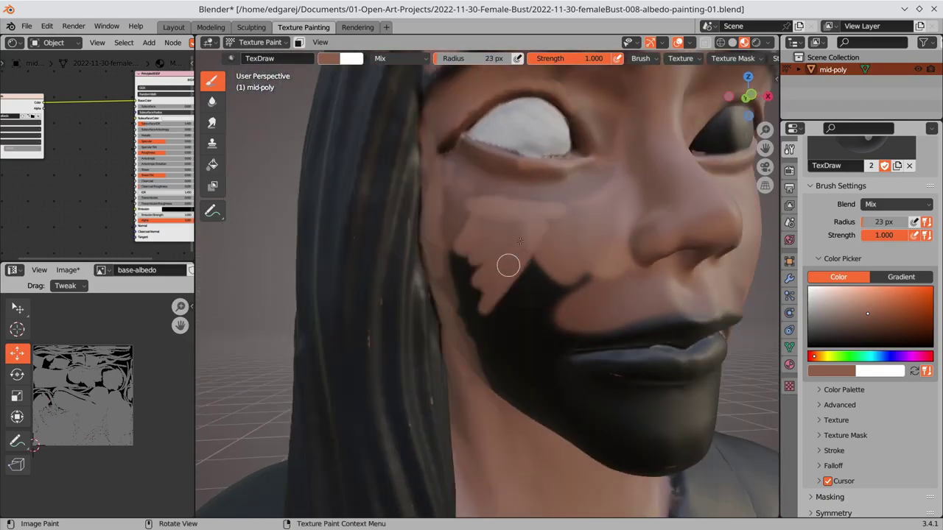
scroll(550, 206, down, 2)
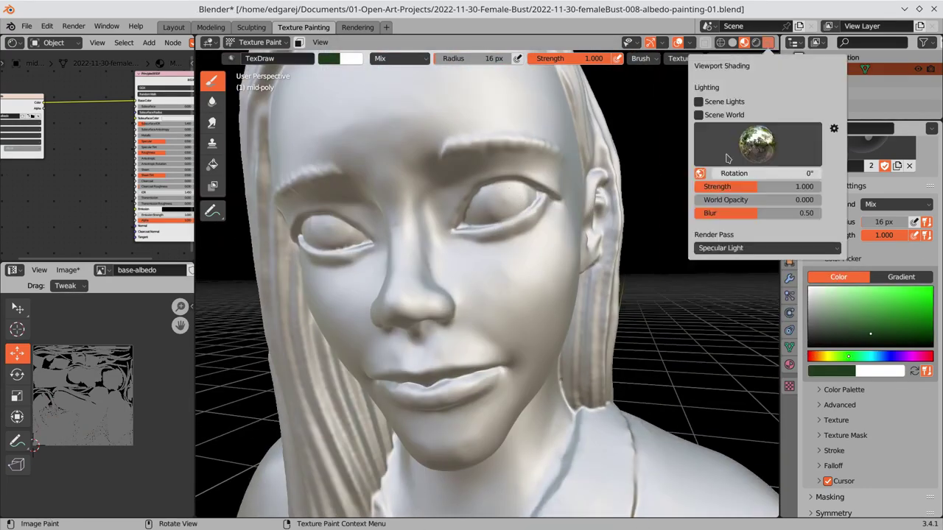
Paint green irises, pink lips, black hair and a dark navy shirt, checking them in viewport shading
scroll(533, 303, down, 5)
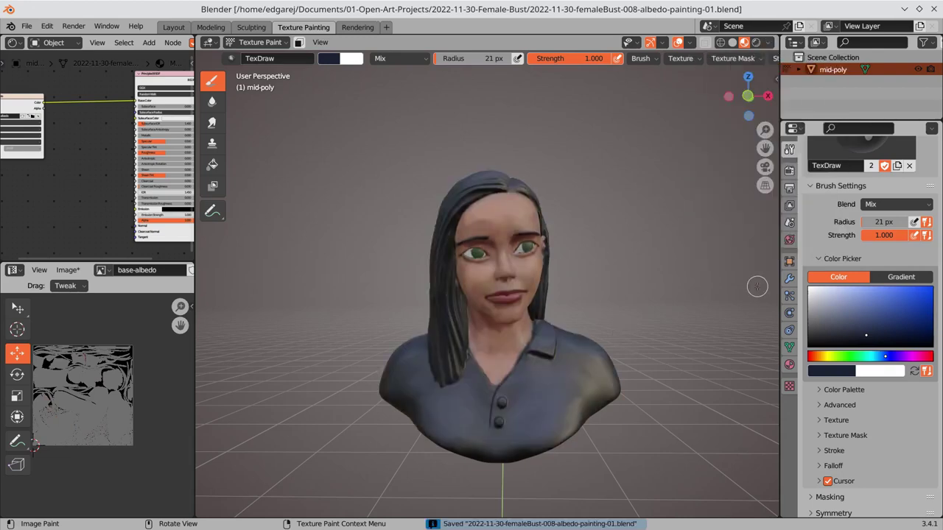
click(770, 42)
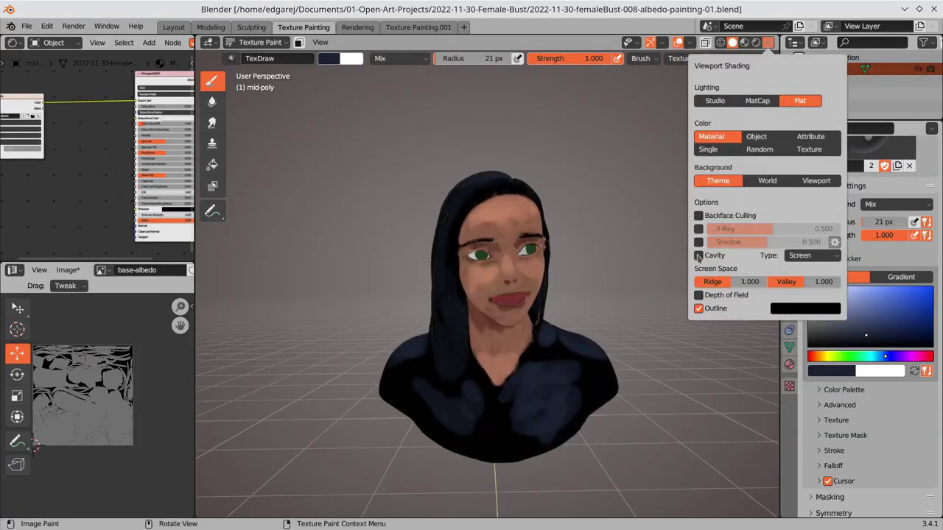
mouse_move(505, 294)
middle_down()
mouse_move(469, 415)
mouse_move(515, 401)
middle_up()
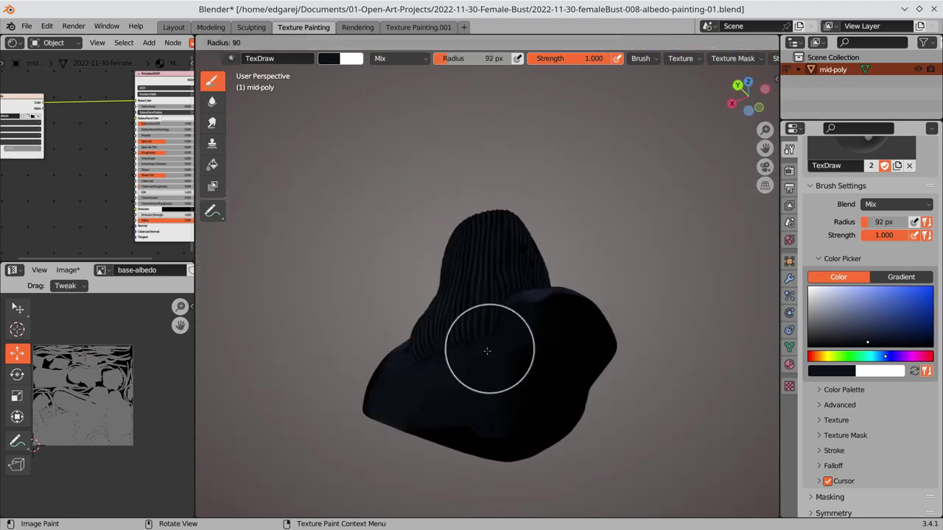
middle_drag(487, 351, 534, 411)
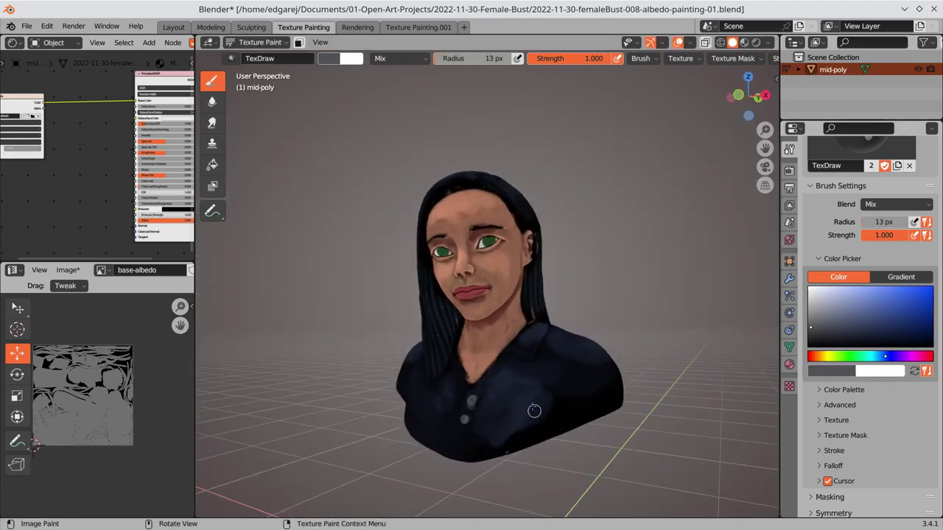
middle_drag(446, 415, 562, 432)
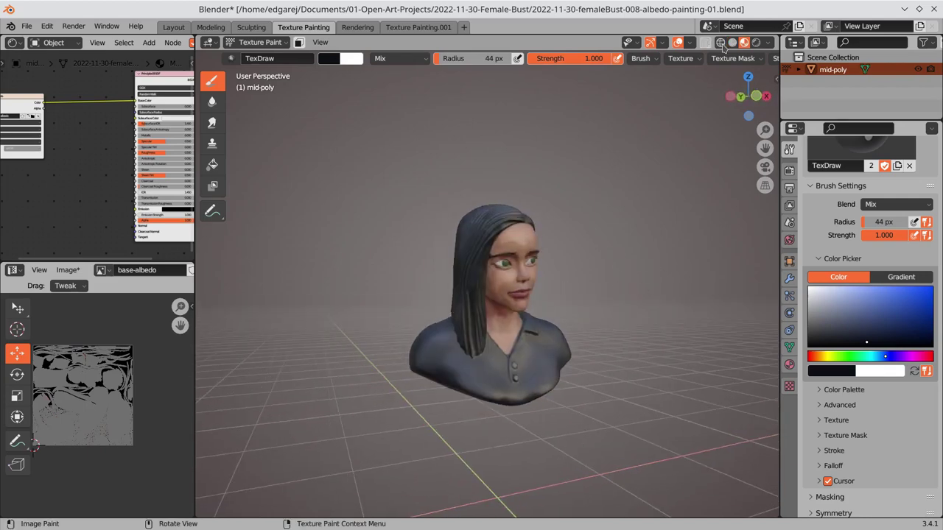
scroll(309, 391, up, 4)
Add a Mix node fed by the AO image colour and save the file as temp.blend
drag(195, 221, 380, 221)
click(149, 42)
mouse_move(166, 124)
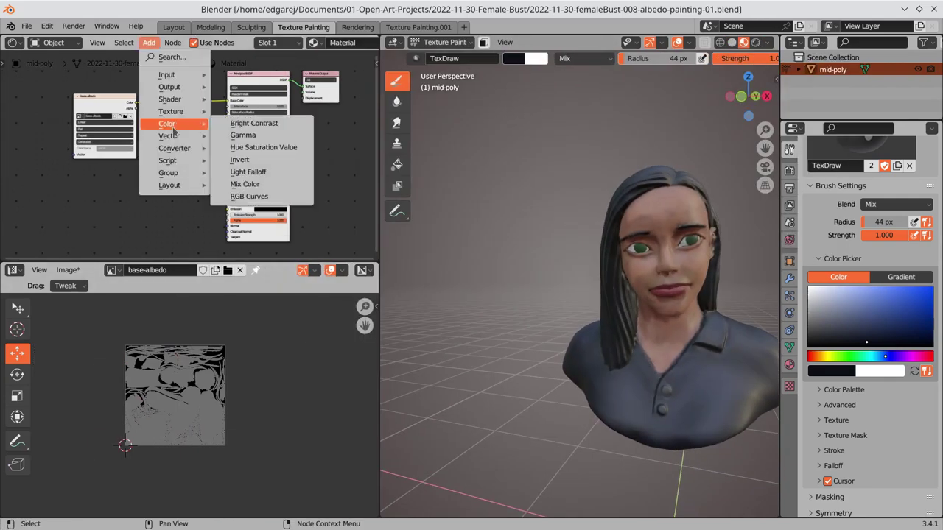
click(110, 270)
scroll(148, 191, up, 3)
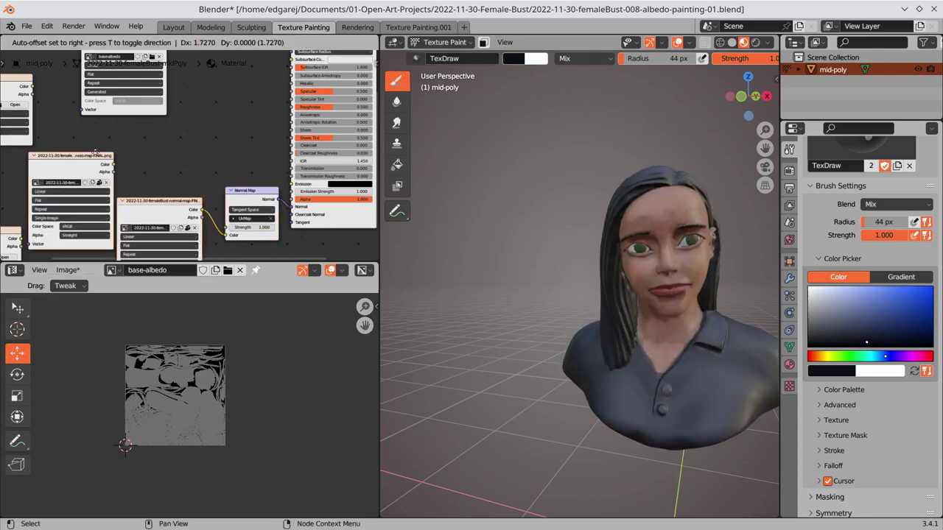
key(Escape)
middle_drag(590, 294, 568, 229)
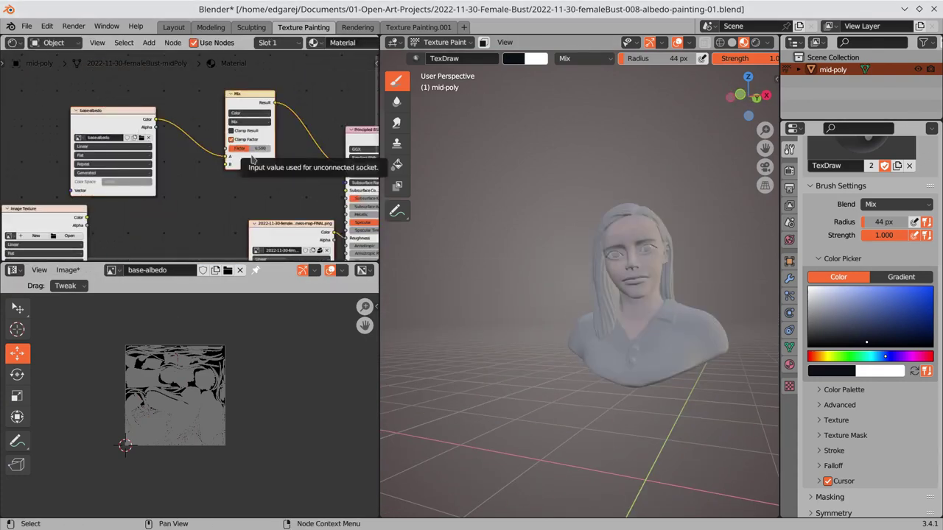
drag(203, 142, 227, 156)
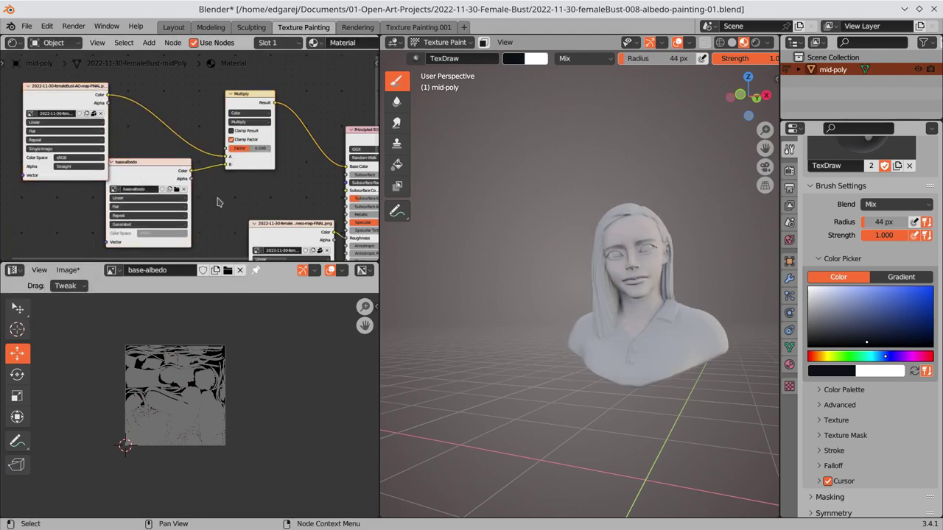
click(27, 26)
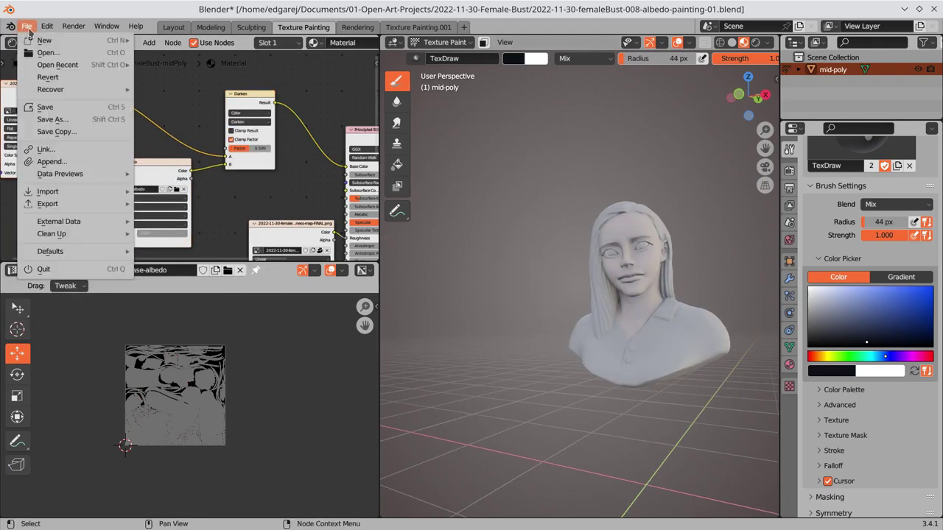
click(37, 103)
Try ColorRamp and Invert nodes on the AO, undoing back to a Multiply blend
click(148, 42)
mouse_move(166, 124)
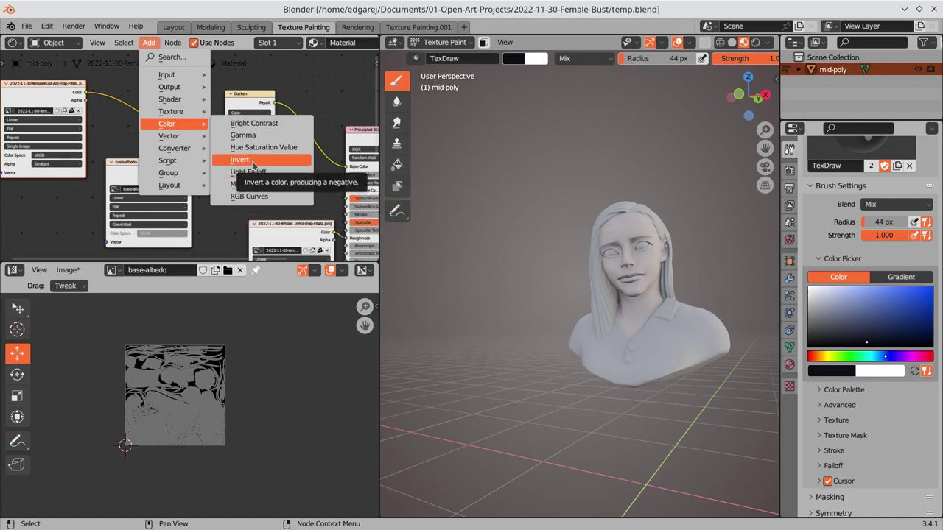
mouse_move(174, 148)
click(243, 172)
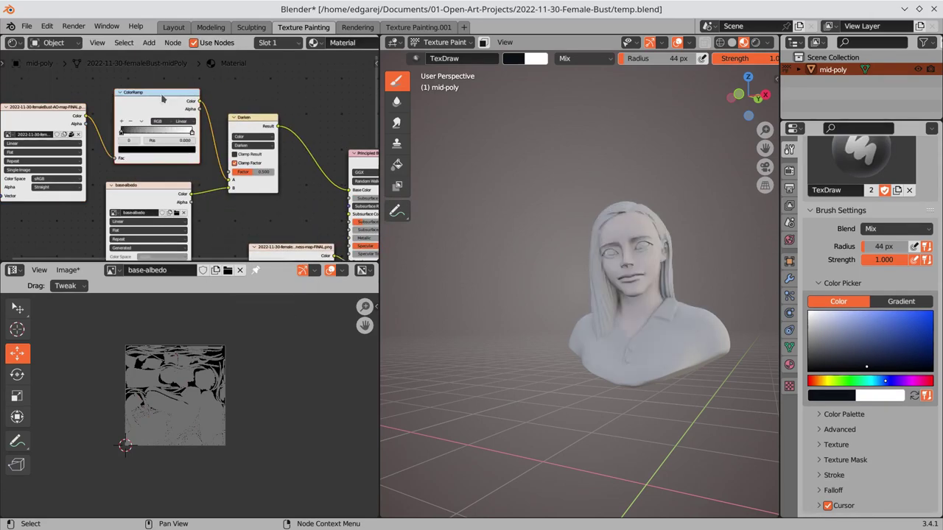
key(ctrl+z)
middle_drag(545, 413, 577, 437)
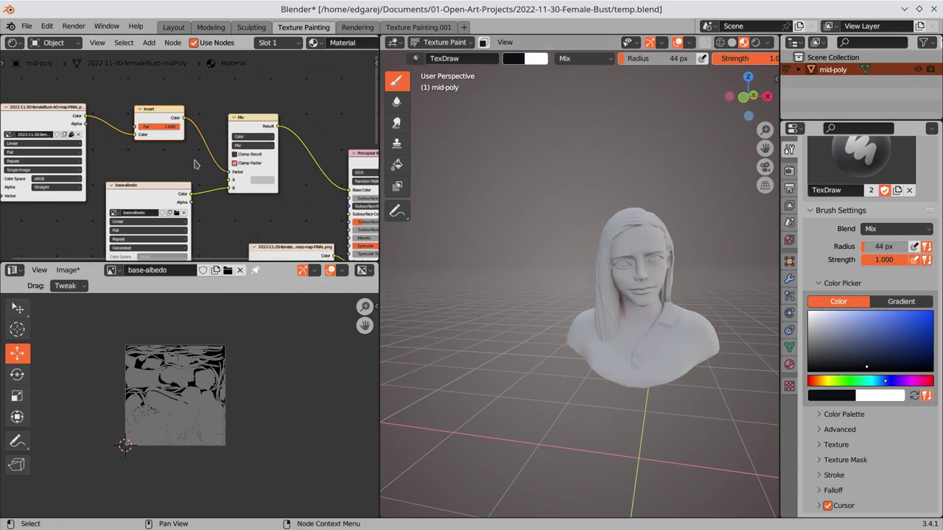
key(ctrl+z)
key(ctrl+z)
key(ctrl+z)
key(ctrl+z)
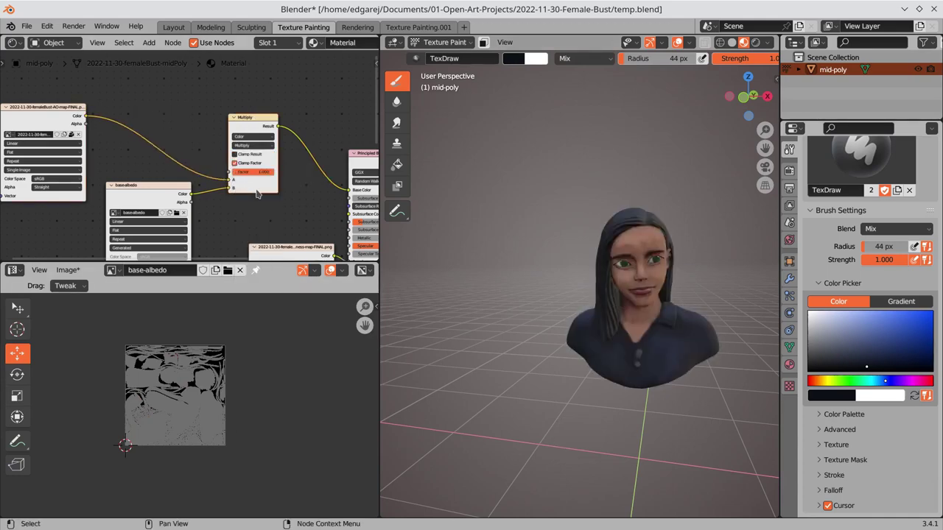
scroll(551, 250, up, 3)
middle_drag(551, 251, 559, 184)
key(ctrl+z)
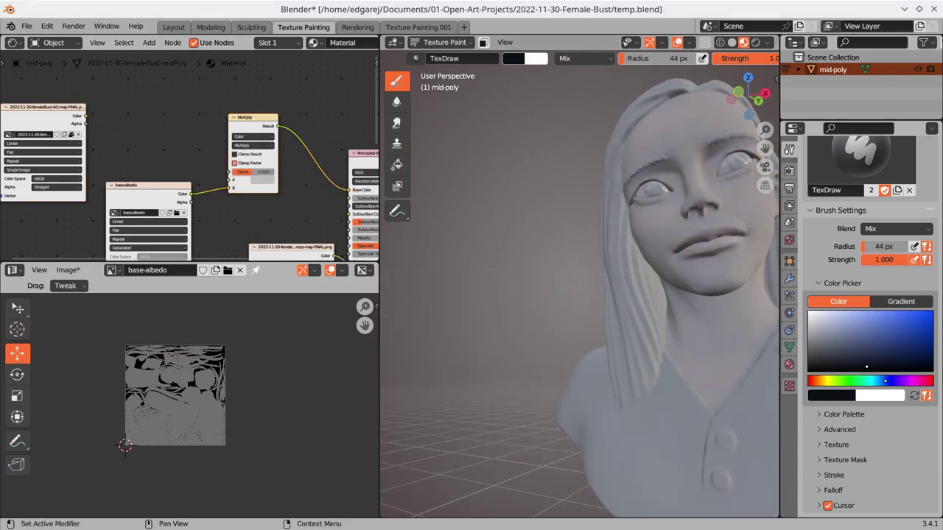
scroll(552, 221, down, 5)
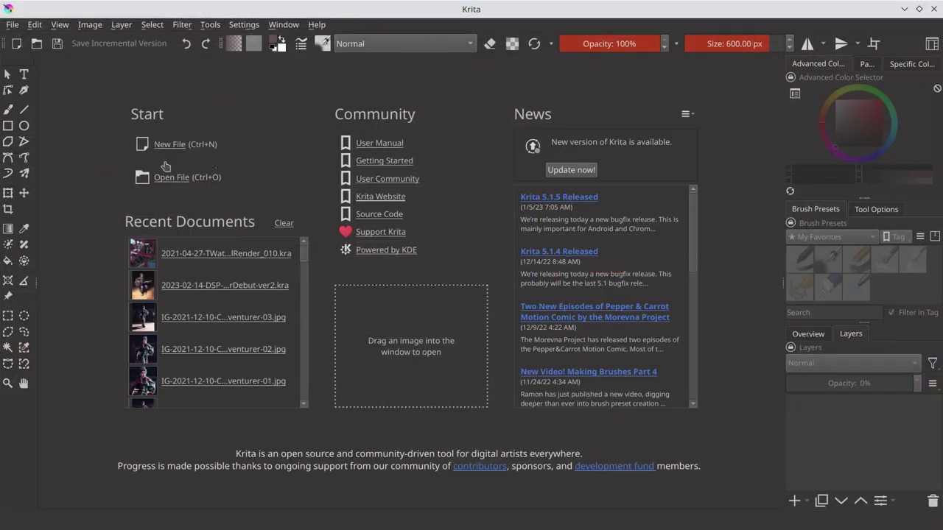
Strip the white from the AO map in Krita with Color to Alpha, saving it as NoWhite-FINAL
click(171, 176)
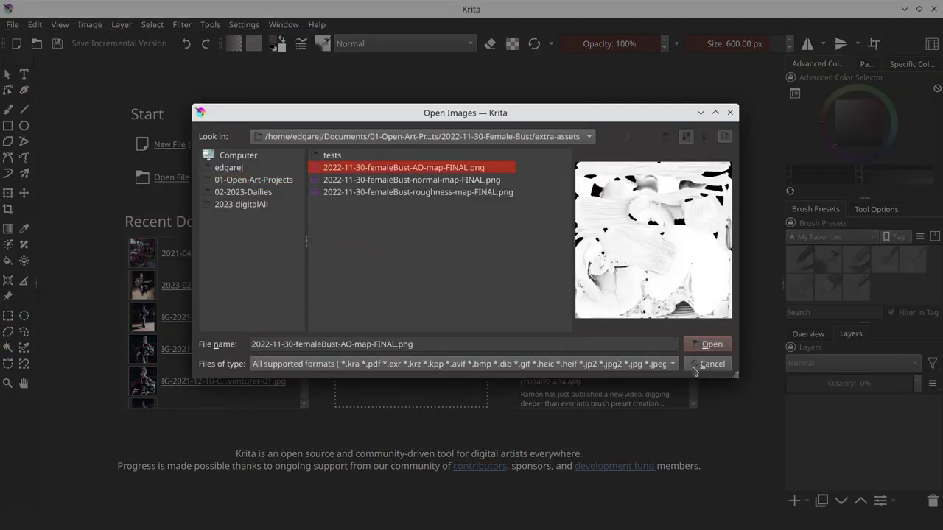
click(710, 344)
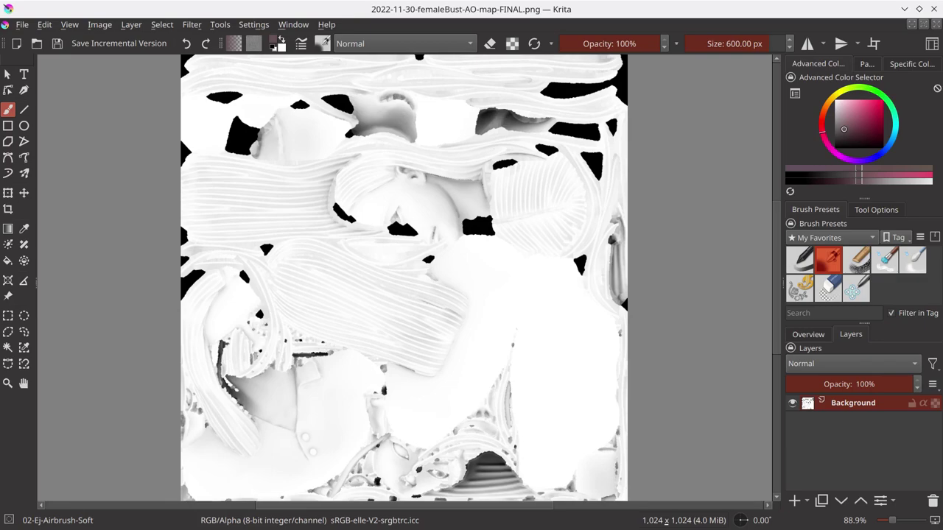
click(192, 24)
click(251, 55)
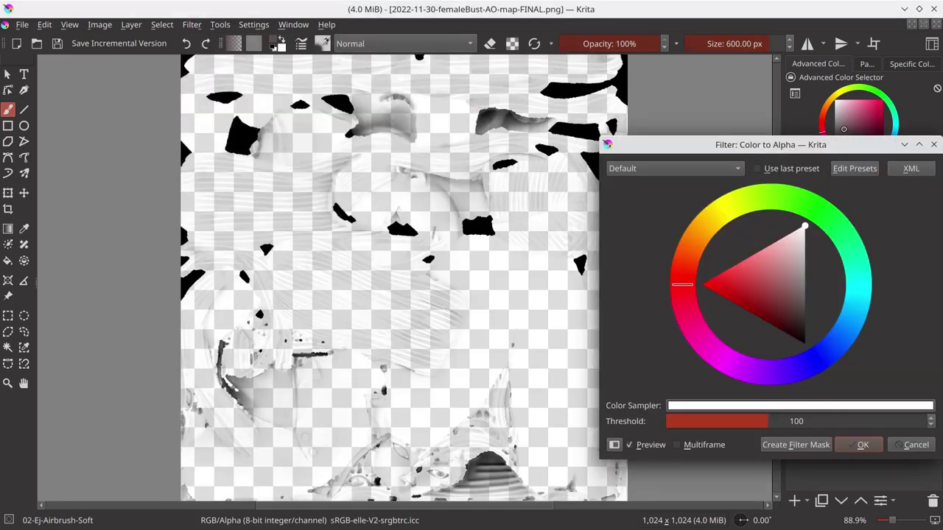
click(859, 451)
key(ctrl+shift+s)
text(NoWhite-)
key(Return)
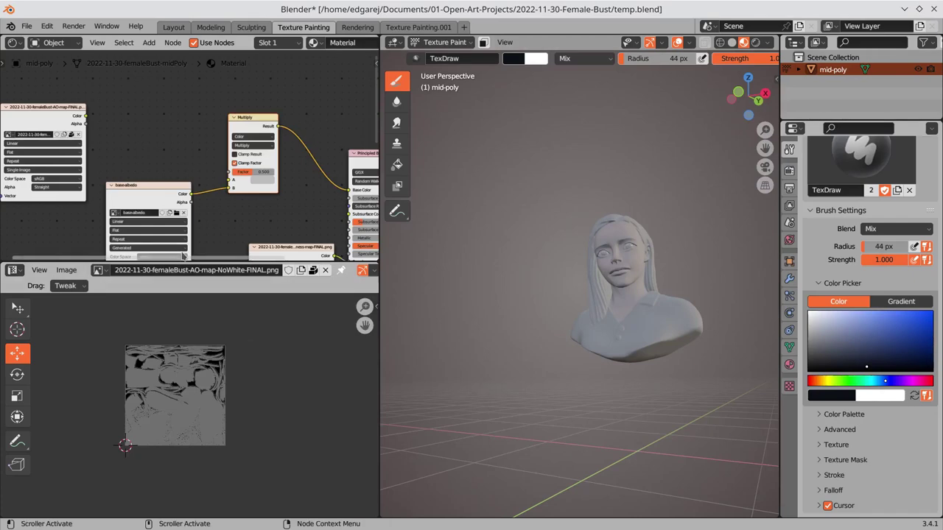
Link the NoWhite AO image into the Mix node's A input with the Mix blend mode
middle_drag(183, 256, 264, 266)
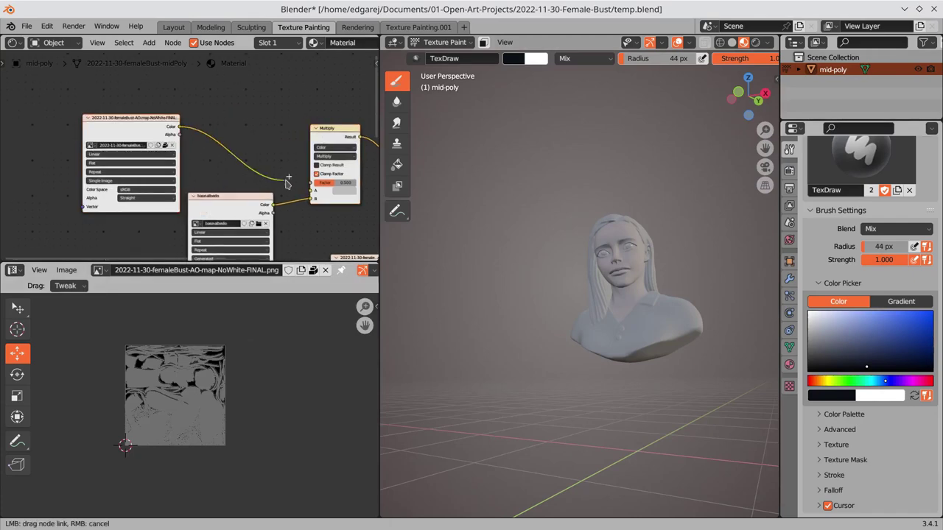
drag(287, 183, 311, 190)
click(335, 156)
click(335, 132)
middle_drag(317, 245, 287, 215)
drag(150, 99, 277, 156)
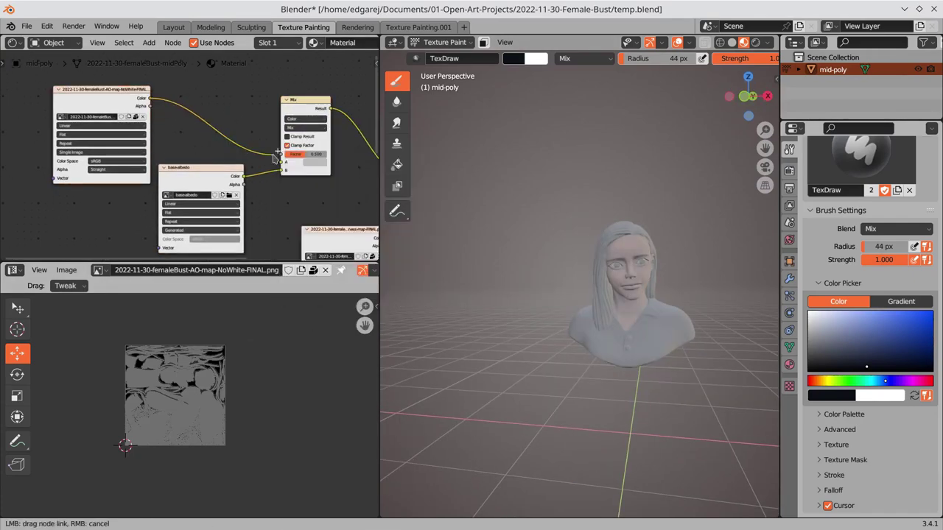
scroll(582, 346, up, 3)
click(767, 43)
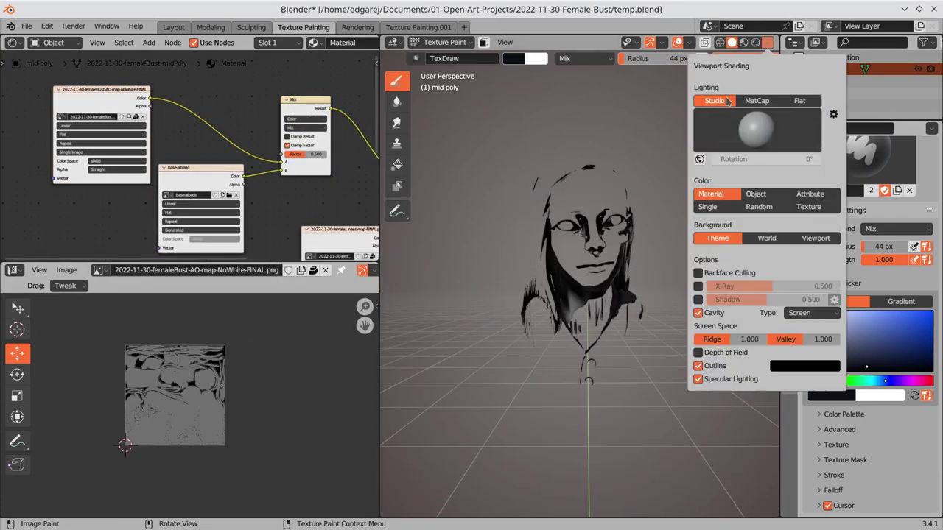
mouse_move(559, 310)
middle_down()
mouse_move(425, 308)
mouse_move(702, 386)
middle_up()
key(ctrl+z)
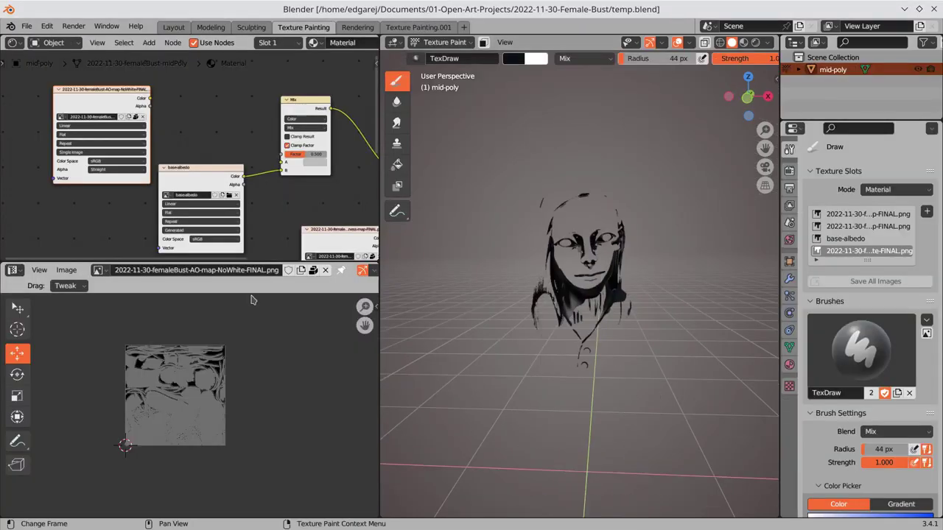
Bring up blah-vertex01.blend's dense vertexPaint head in Sculpt Mode
scroll(254, 133, down, 2)
scroll(255, 132, down, 2)
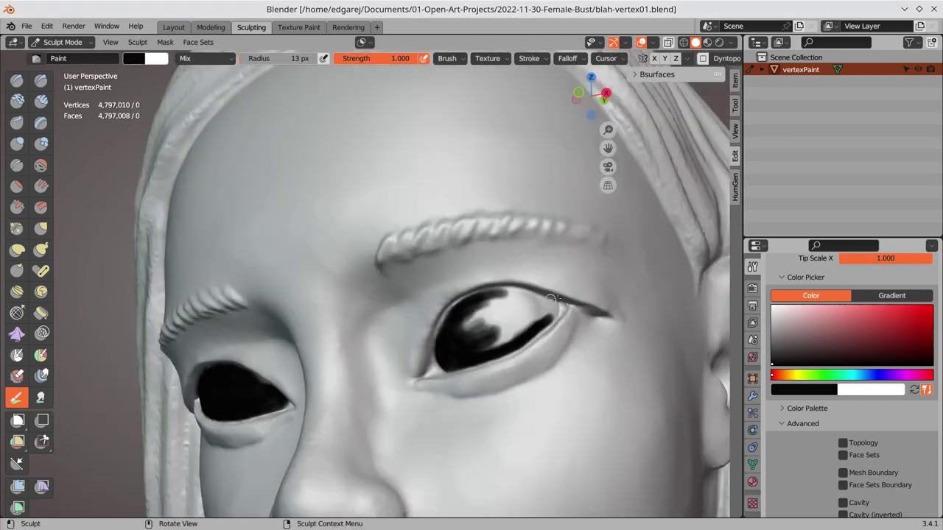
Inspect the black-painted eyes from a low frontal view and return to the whole bust in Layout
middle_drag(554, 299, 497, 272)
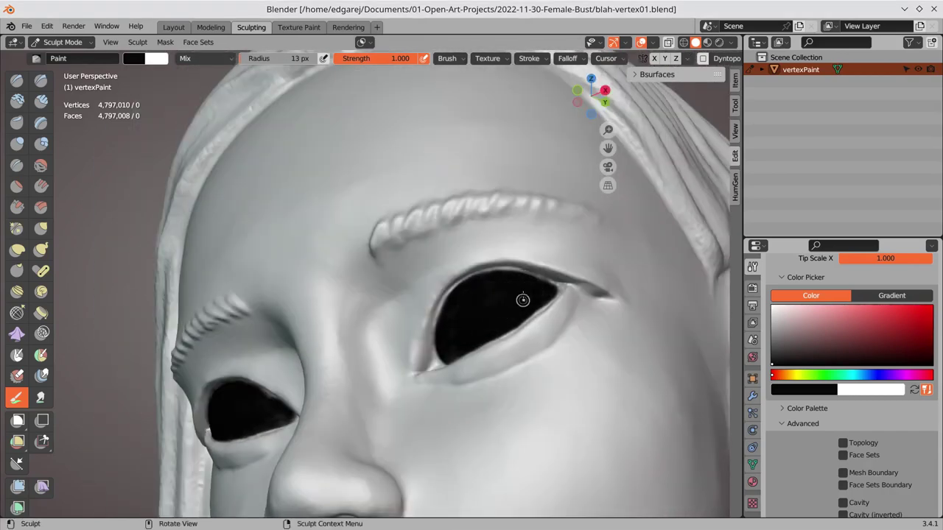
scroll(522, 300, down, 5)
mouse_move(621, 261)
middle_down()
mouse_move(287, 422)
mouse_move(349, 372)
mouse_move(248, 218)
middle_up()
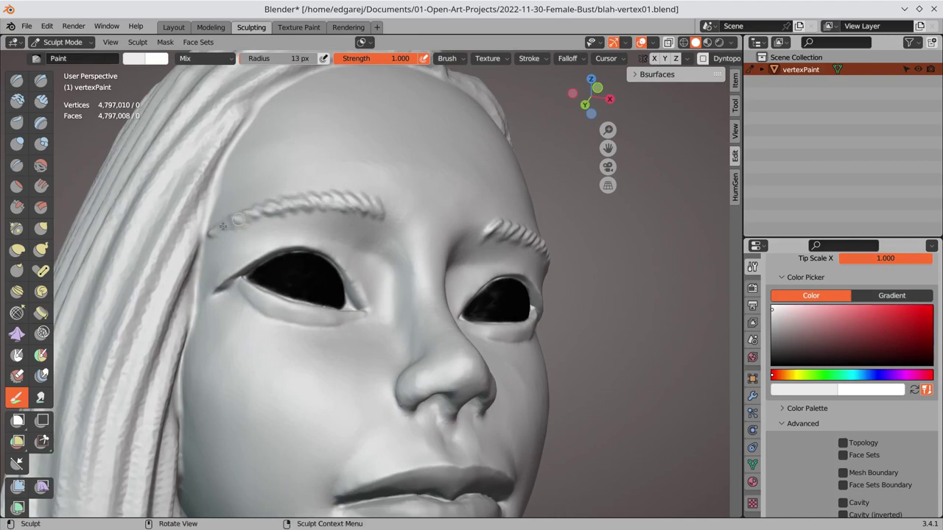
click(707, 42)
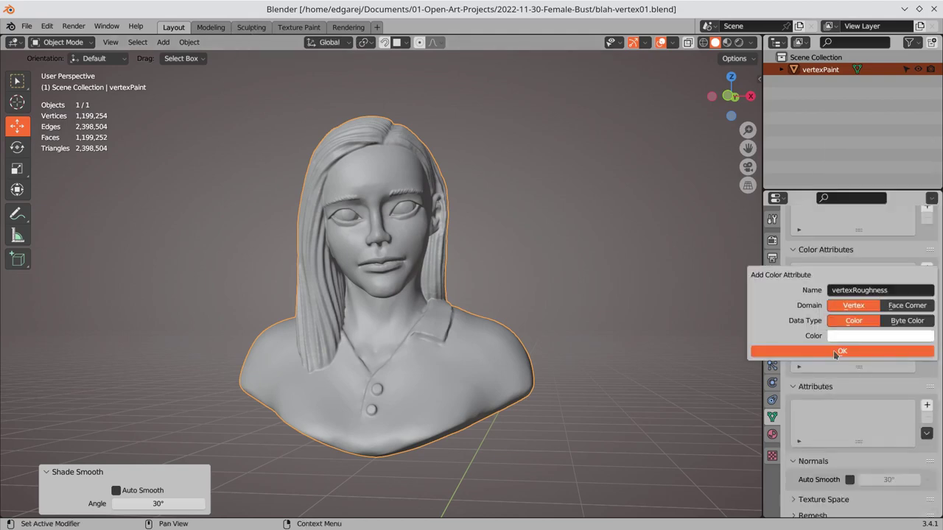
Add a colour attribute to the bust and set the sculpt Paint brush to black
click(835, 352)
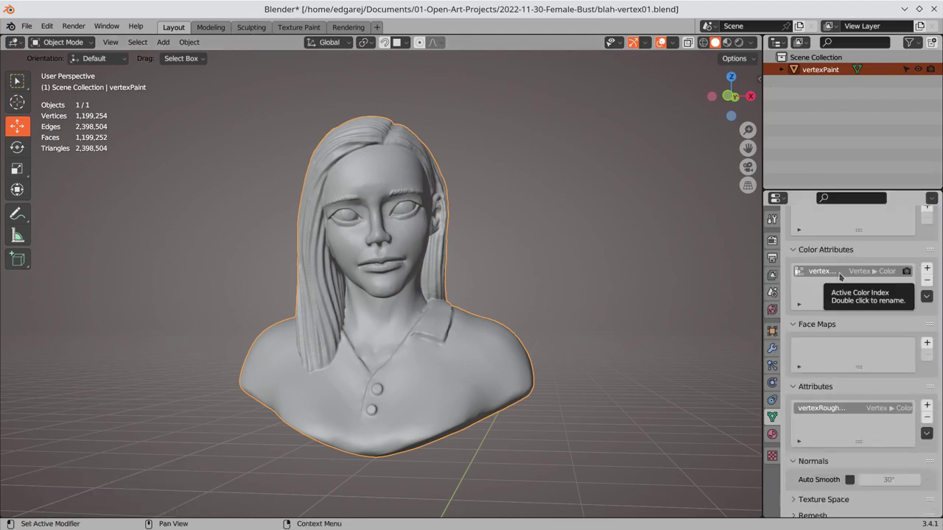
click(251, 27)
click(16, 397)
scroll(773, 422, down, 5)
drag(773, 423, 772, 470)
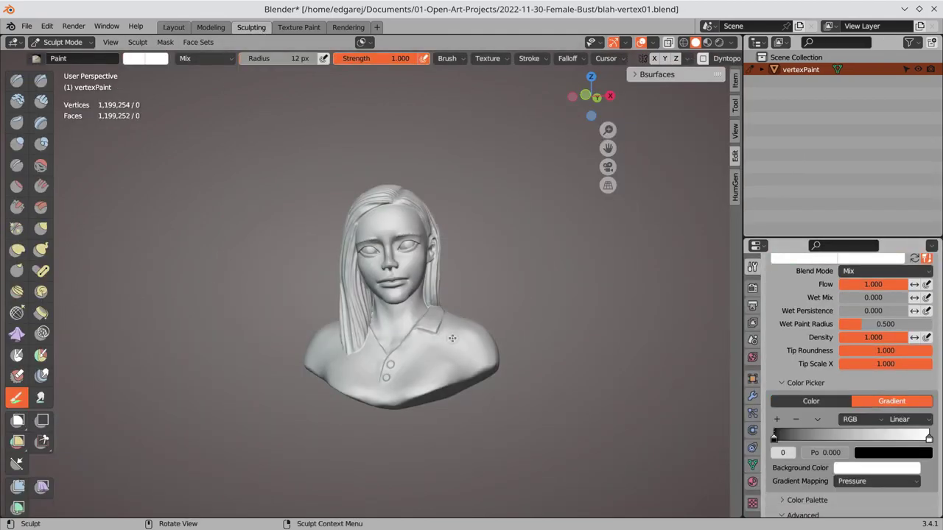
scroll(522, 275, up, 10)
Outline and fill the right eye in solid black
drag(388, 270, 376, 293)
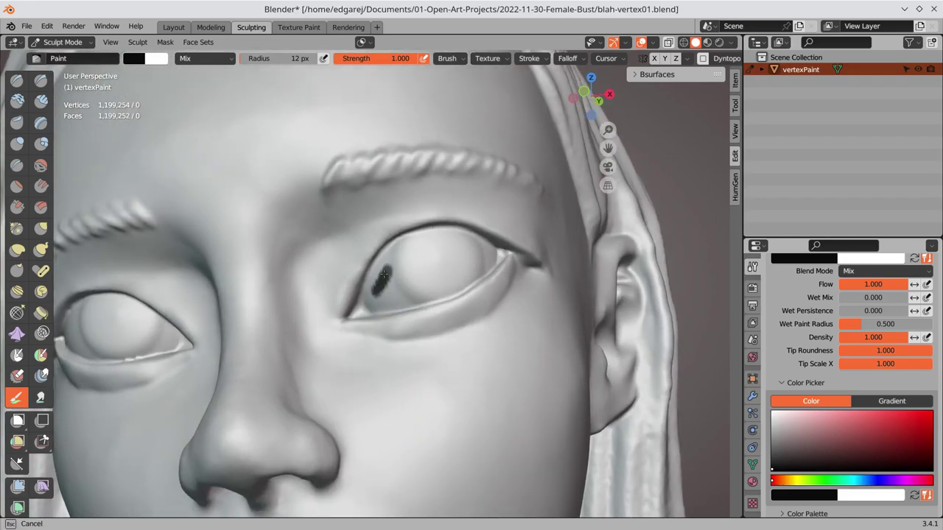
middle_drag(341, 261, 376, 294)
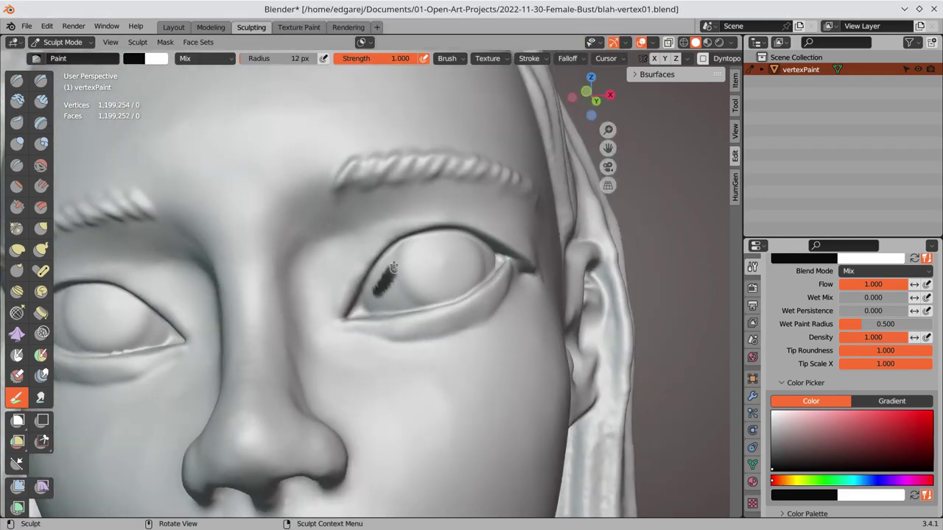
drag(392, 299, 432, 278)
mouse_move(432, 278)
middle_down()
mouse_move(420, 249)
mouse_move(402, 287)
mouse_move(423, 269)
middle_up()
drag(424, 269, 428, 277)
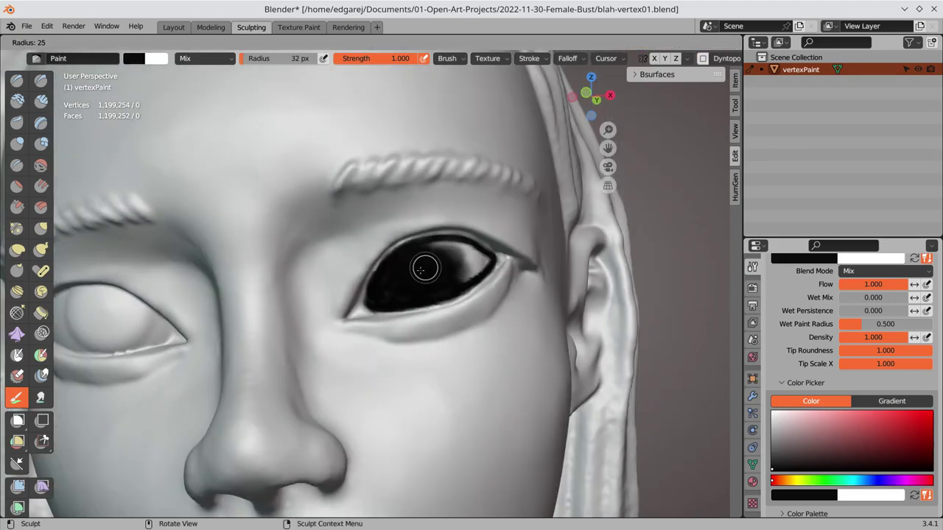
click(420, 269)
Outline and fill the left eye in black, with the brush size set to 24 px
mouse_move(420, 270)
middle_down()
mouse_move(468, 253)
mouse_move(245, 254)
middle_up()
drag(230, 269, 261, 232)
middle_drag(262, 232, 235, 302)
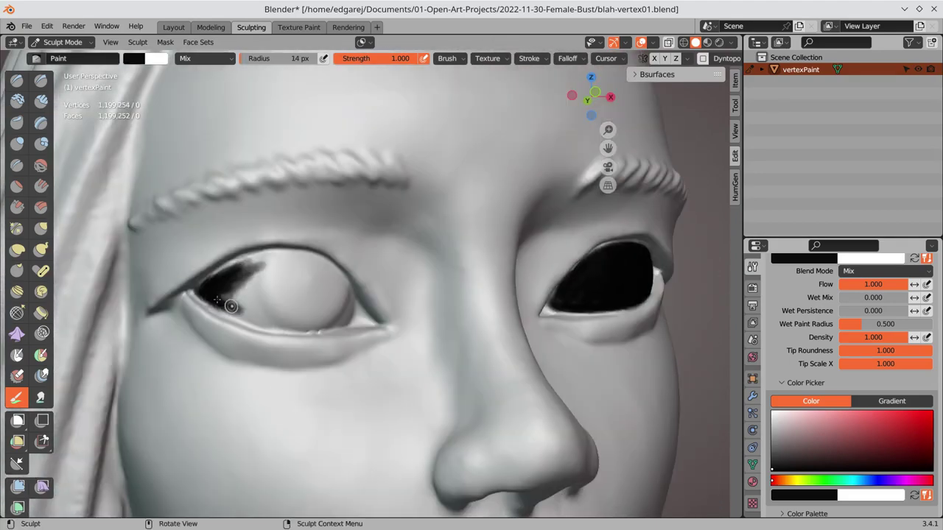
drag(234, 302, 203, 316)
mouse_move(202, 315)
middle_down()
mouse_move(269, 249)
mouse_move(273, 324)
middle_up()
drag(214, 302, 276, 289)
key(f)
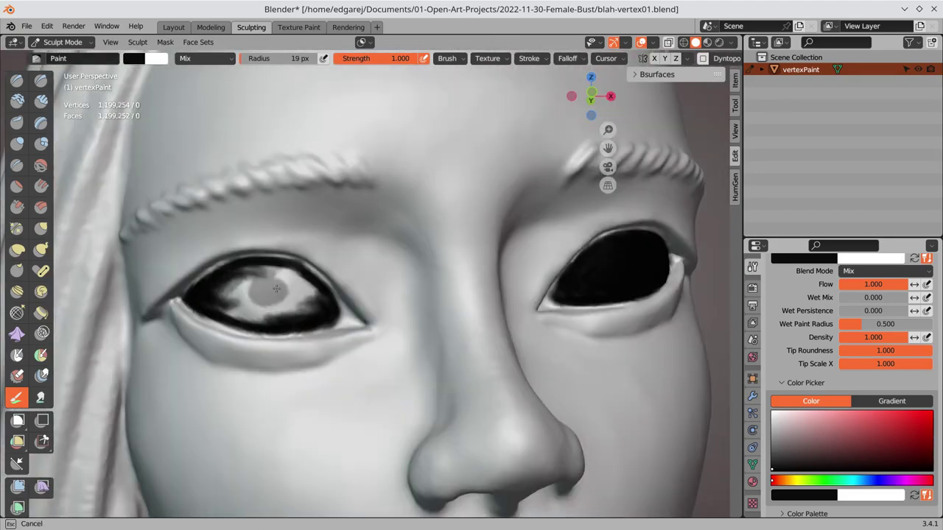
key(Escape)
Swap the paint colour to white and save the file, checking the face from below
scroll(310, 302, down, 3)
middle_drag(310, 302, 359, 359)
key(x)
key(ctrl+s)
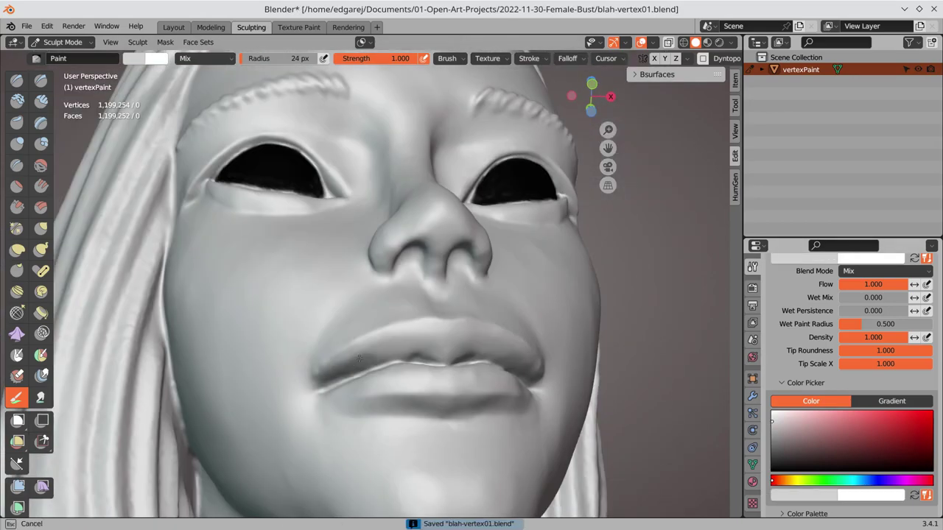
mouse_move(434, 349)
middle_down()
mouse_move(410, 374)
mouse_move(308, 218)
mouse_move(427, 344)
middle_up()
key(ctrl+s)
scroll(308, 218, up, 3)
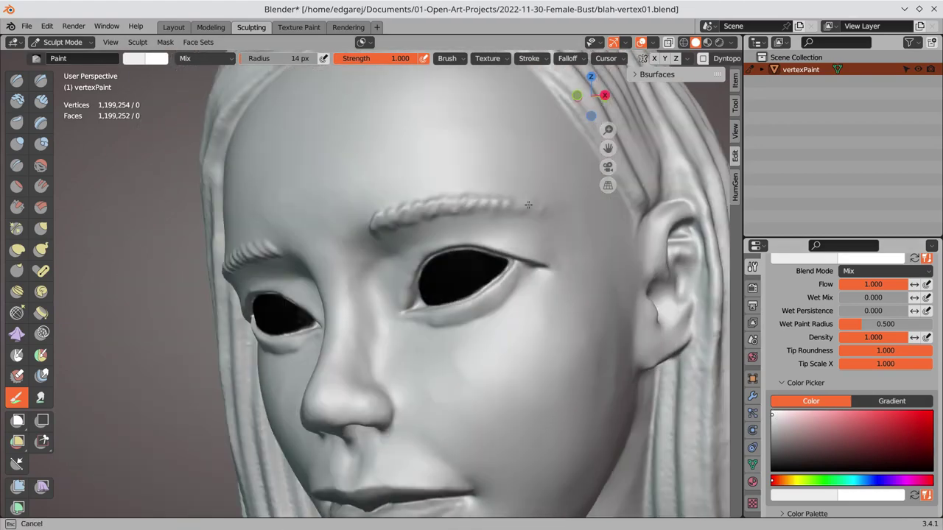
scroll(426, 344, down, 4)
scroll(427, 343, up, 4)
middle_drag(418, 407, 337, 366)
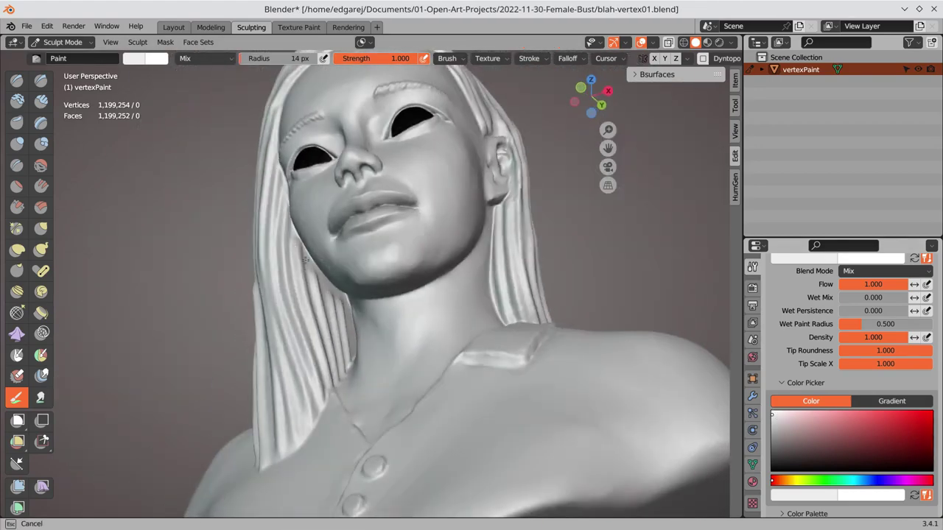
Inspect the paint on the hair, ear and right profile, then save blah-vertex01.blend
mouse_move(333, 311)
middle_down()
mouse_move(280, 392)
mouse_move(246, 329)
mouse_move(394, 367)
mouse_move(401, 354)
middle_up()
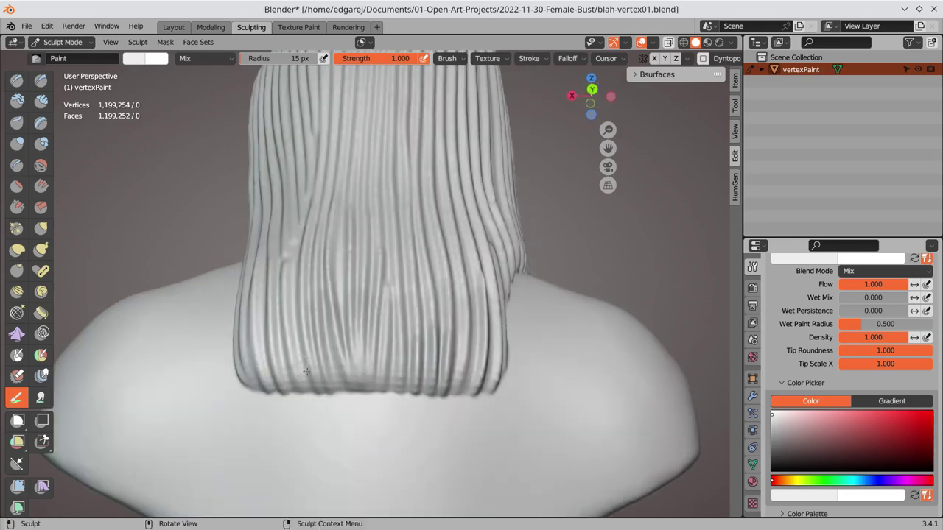
mouse_move(269, 372)
middle_down()
mouse_move(422, 338)
mouse_move(468, 355)
middle_up()
mouse_move(496, 242)
middle_down()
mouse_move(414, 287)
mouse_move(225, 216)
mouse_move(329, 316)
mouse_move(376, 414)
mouse_move(351, 235)
middle_up()
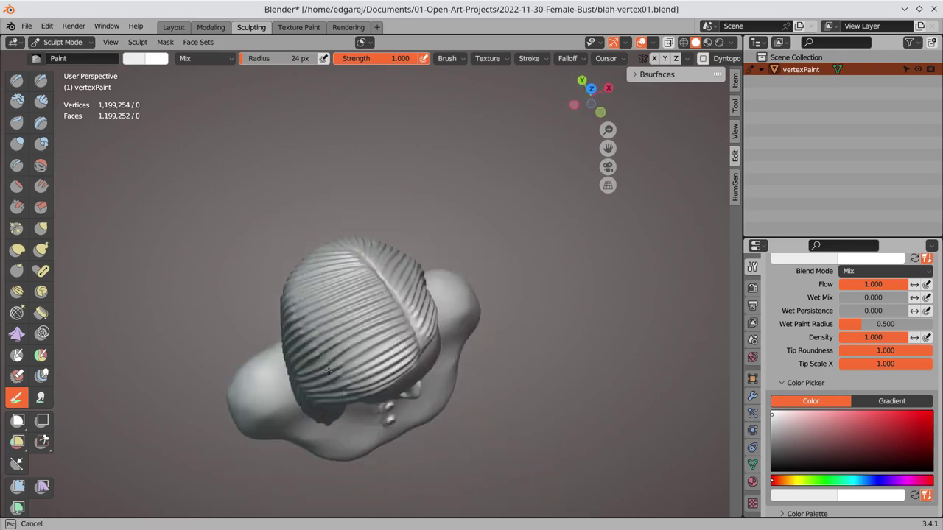
middle_drag(350, 234, 368, 294)
key(ctrl+s)
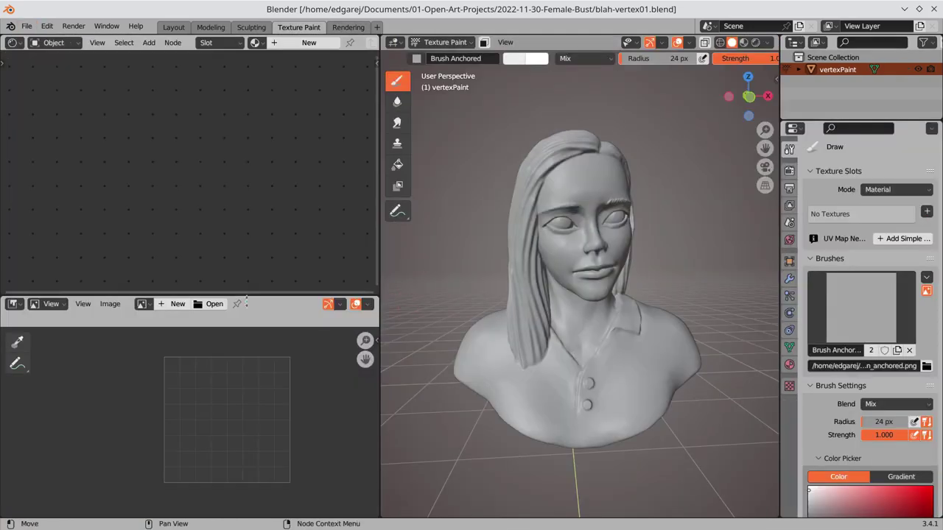
Create a new material for the bust and add a Color Attribute node, deleting a stray Attribute node
click(789, 364)
click(309, 42)
click(148, 41)
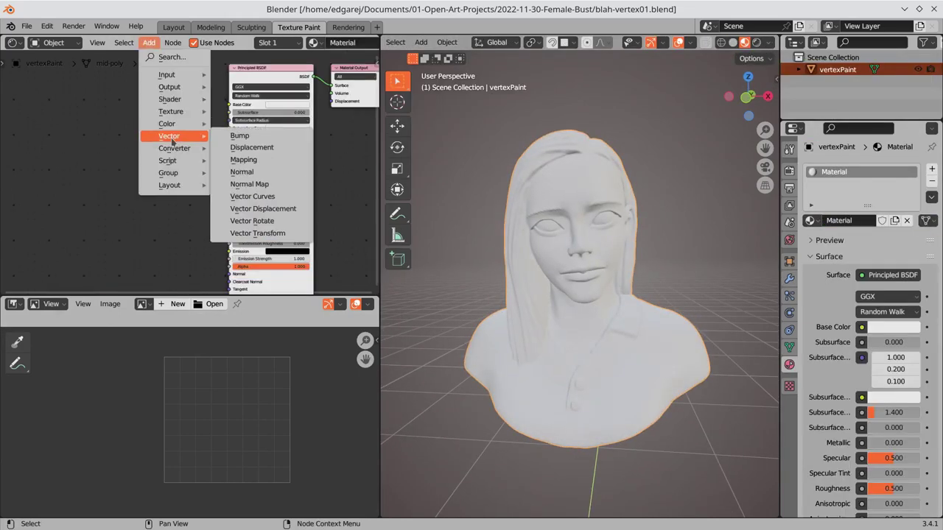
click(263, 93)
click(128, 163)
click(132, 204)
key(x)
click(149, 42)
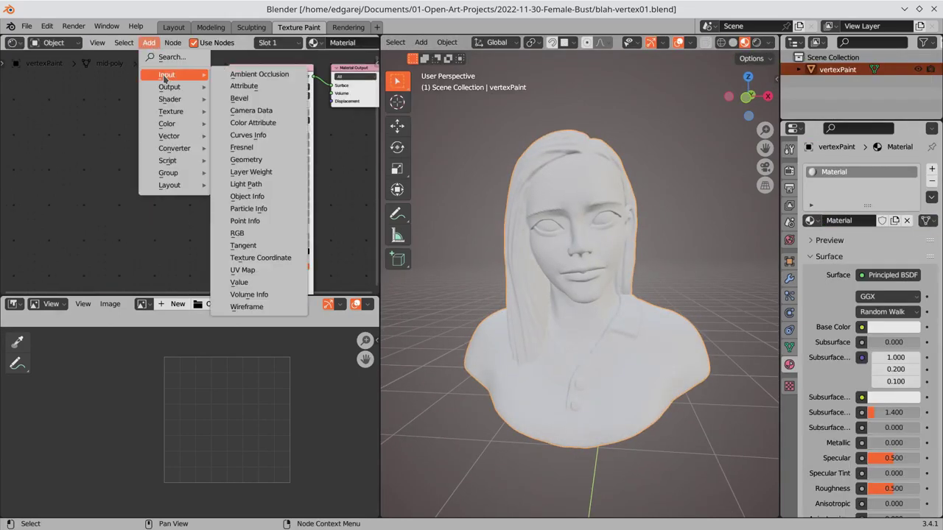
click(259, 128)
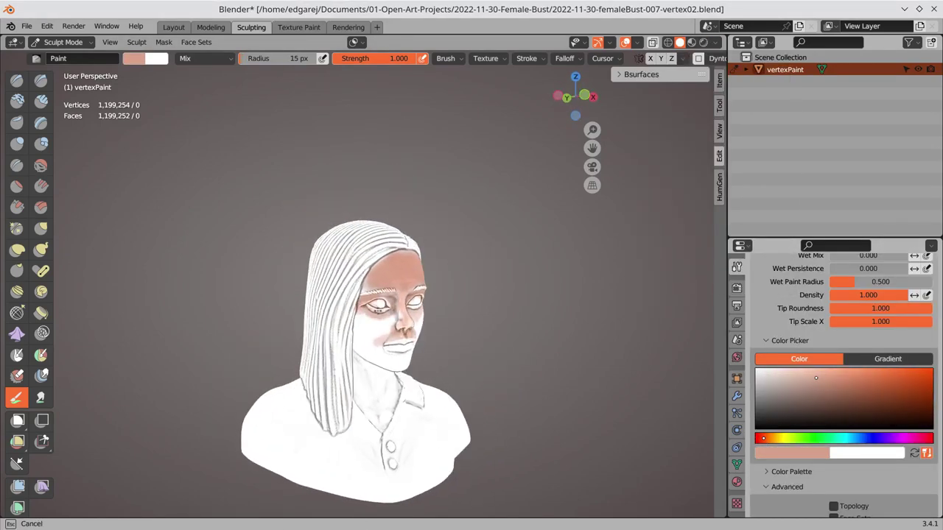
Orbit to a low front view of the painted bust
middle_drag(317, 397, 340, 353)
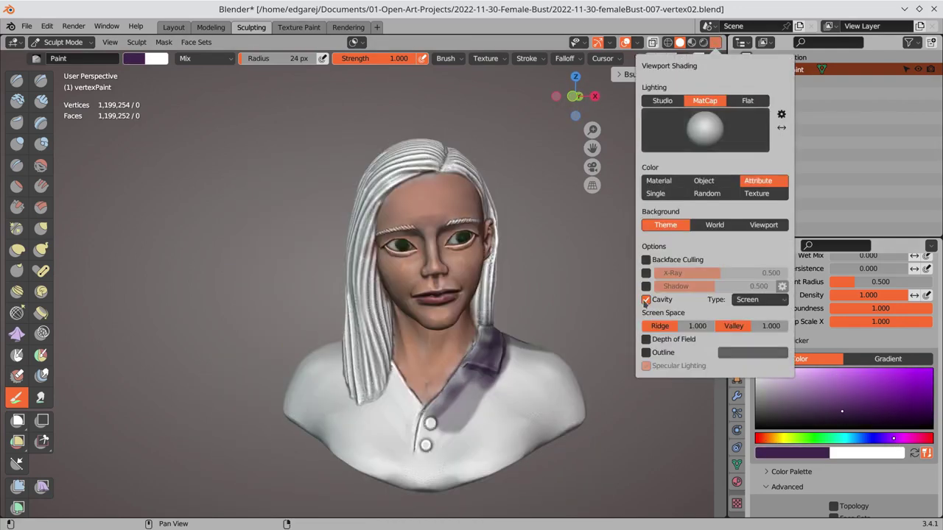
Add a Multiply Mix node in Texture Paint and feed its result into Base Color
click(298, 27)
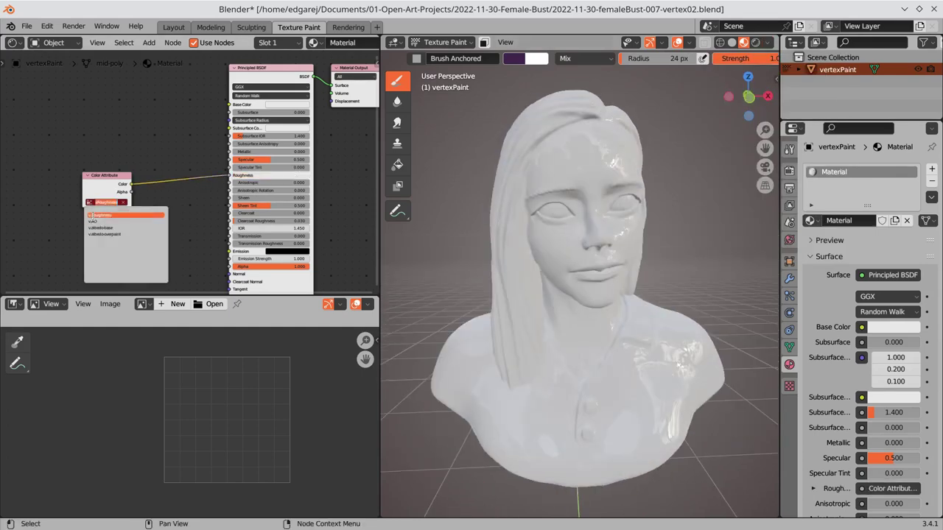
click(149, 42)
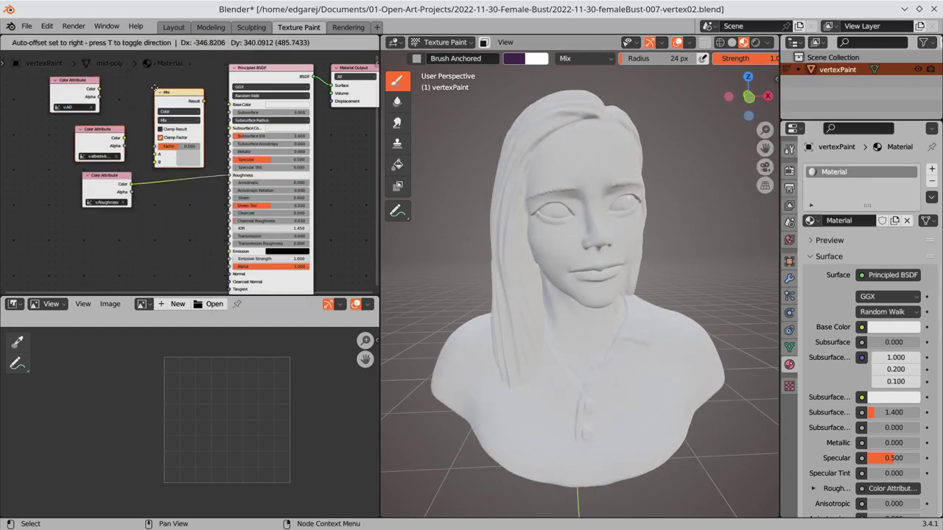
drag(191, 93, 229, 104)
drag(107, 130, 74, 130)
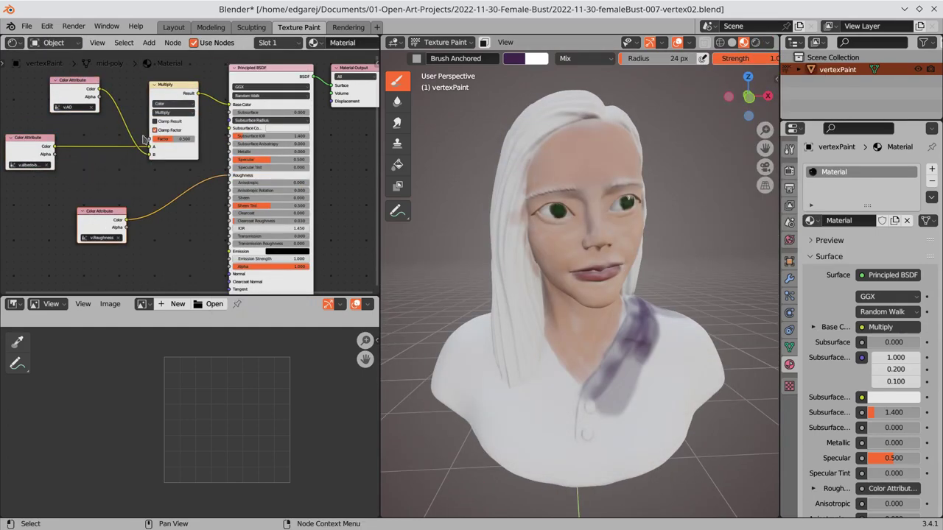
Insert a ColorRamp on the v.AO link and adjust it to tune the AO contrast
key(shift+a)
click(277, 204)
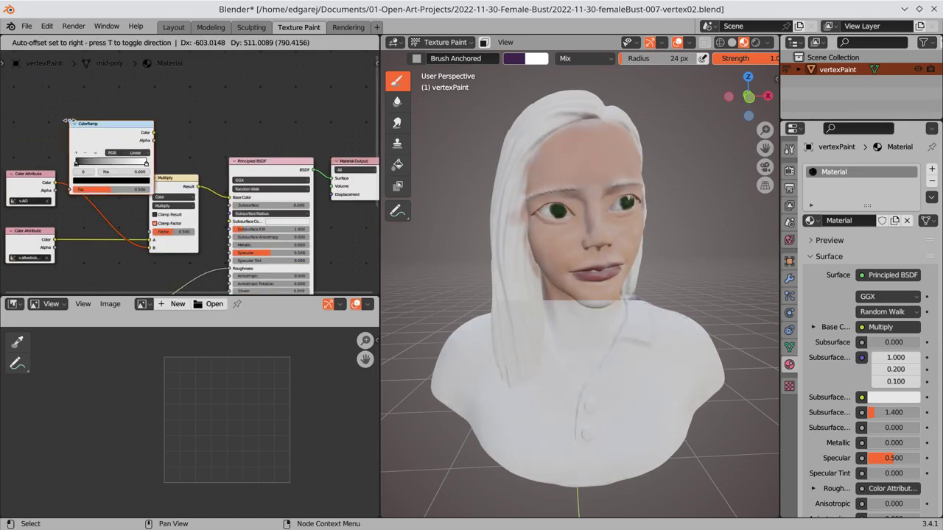
click(81, 120)
click(125, 180)
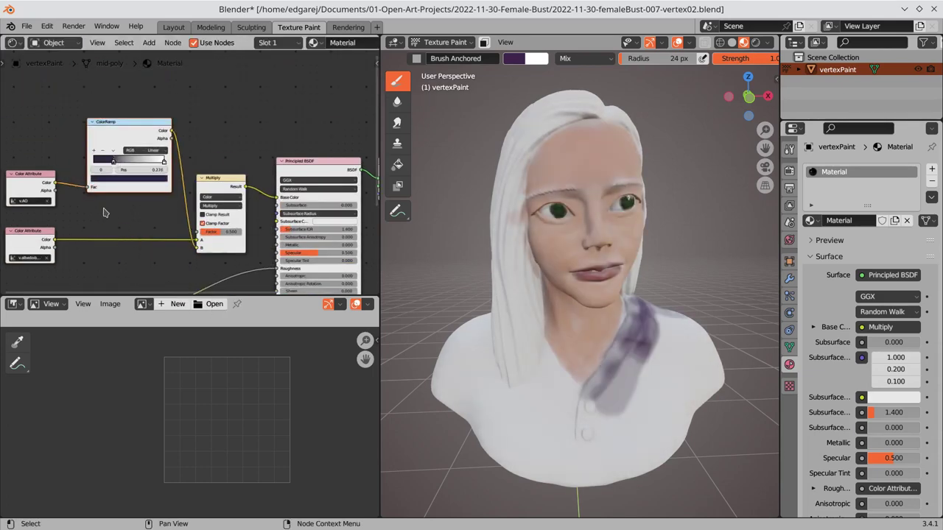
ctrl+right_drag(103, 213, 154, 255)
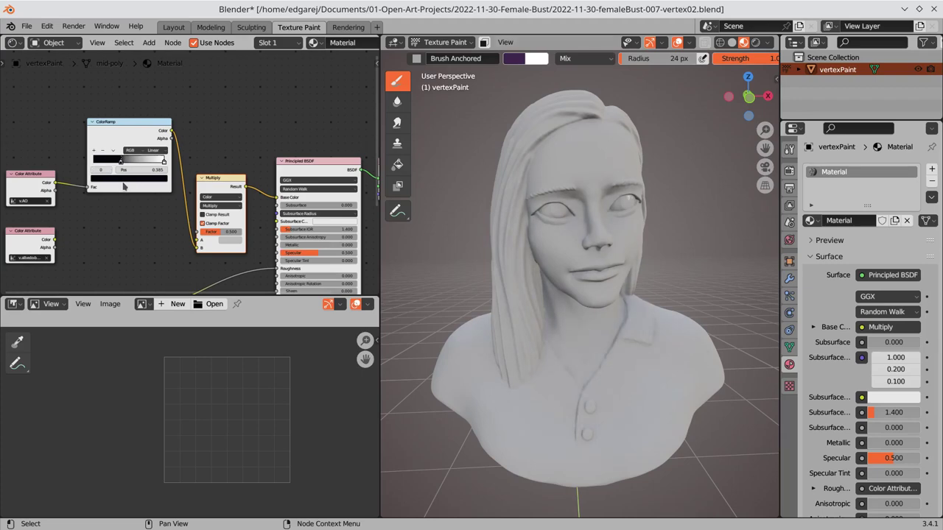
middle_drag(685, 287, 709, 283)
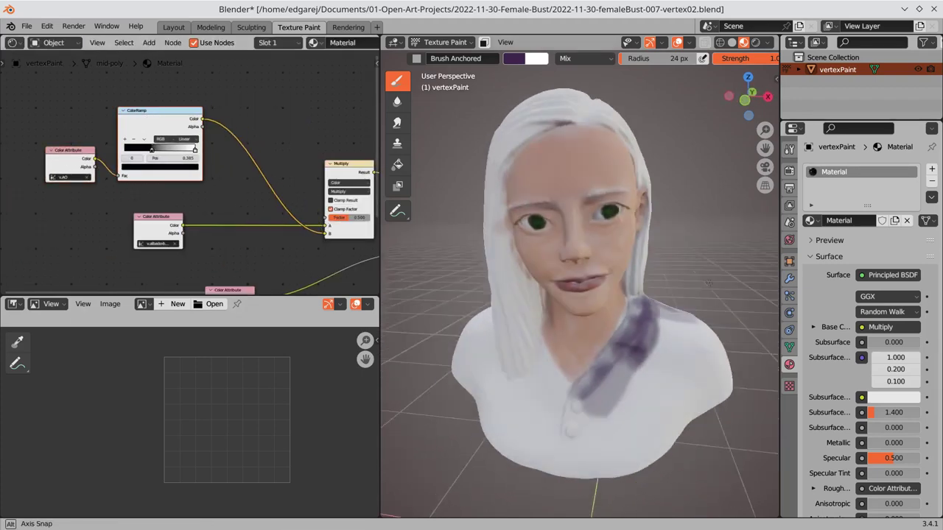
scroll(709, 283, down, 5)
Add an RGB Curves node to shape the AO ramp and save the file
click(149, 42)
mouse_move(168, 75)
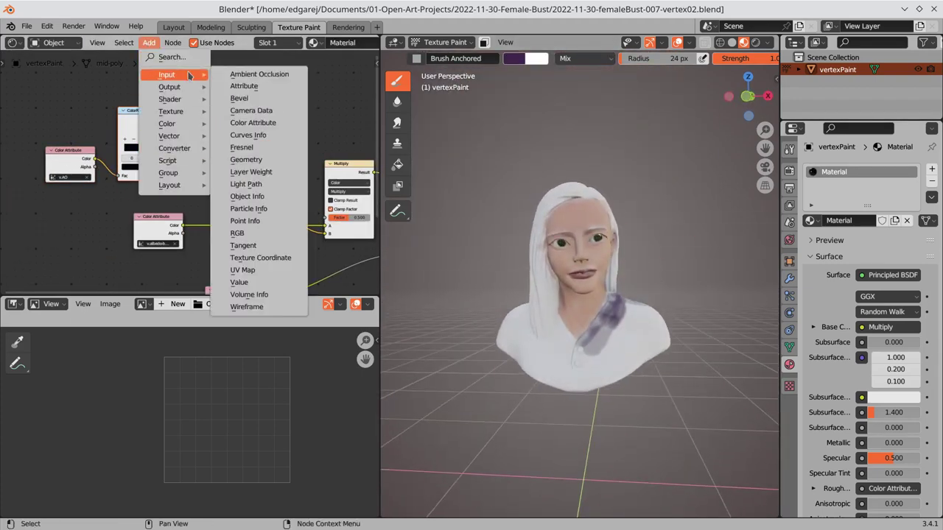
scroll(673, 270, up, 4)
middle_drag(648, 273, 674, 269)
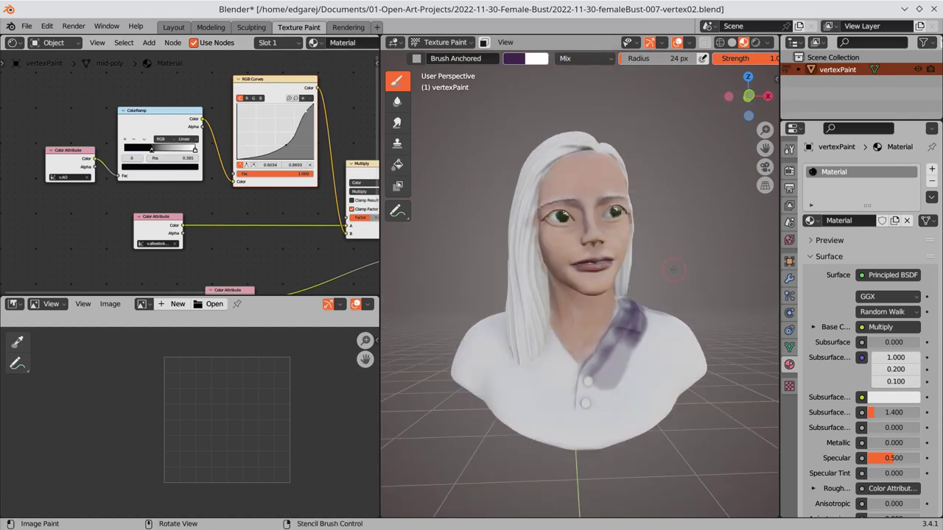
click(26, 26)
click(47, 109)
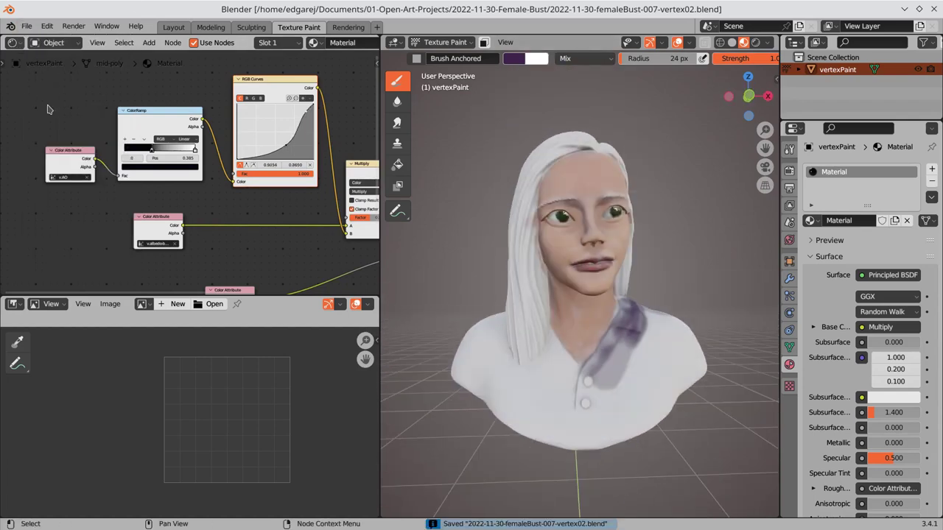
click(250, 29)
Paint dark brown streaks down the left side of the hair with a 36 px brush
scroll(466, 440, up, 5)
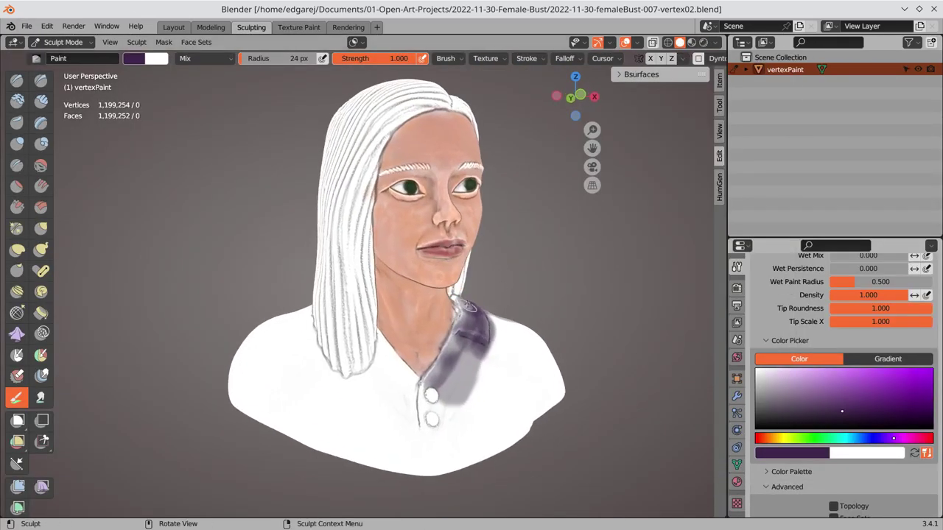
mouse_move(465, 440)
middle_down()
mouse_move(459, 371)
mouse_move(499, 377)
mouse_move(386, 324)
mouse_move(414, 334)
mouse_move(380, 386)
mouse_move(320, 356)
middle_up()
scroll(471, 372, down, 3)
key(f)
click(387, 324)
middle_drag(369, 379, 390, 333)
middle_drag(400, 400, 763, 411)
click(763, 411)
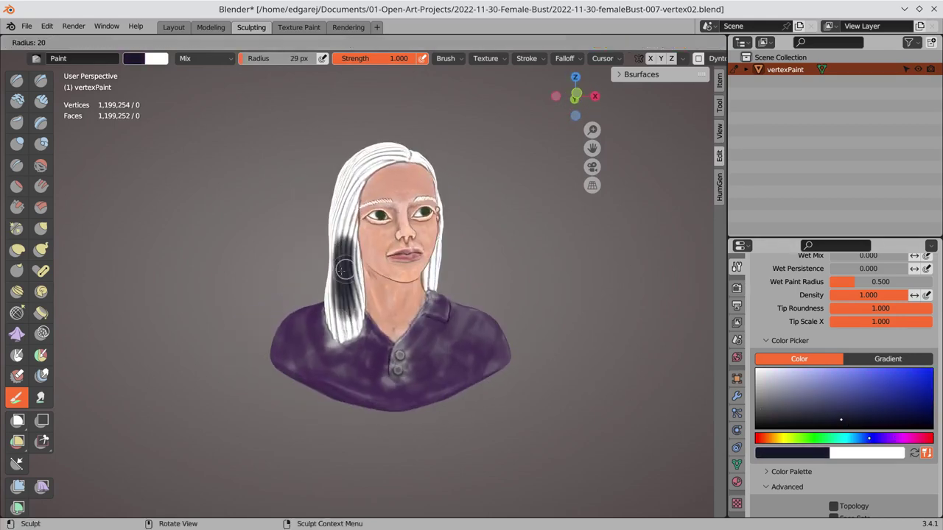
middle_drag(344, 270, 306, 331)
key(s)
key(s)
middle_drag(419, 351, 322, 251)
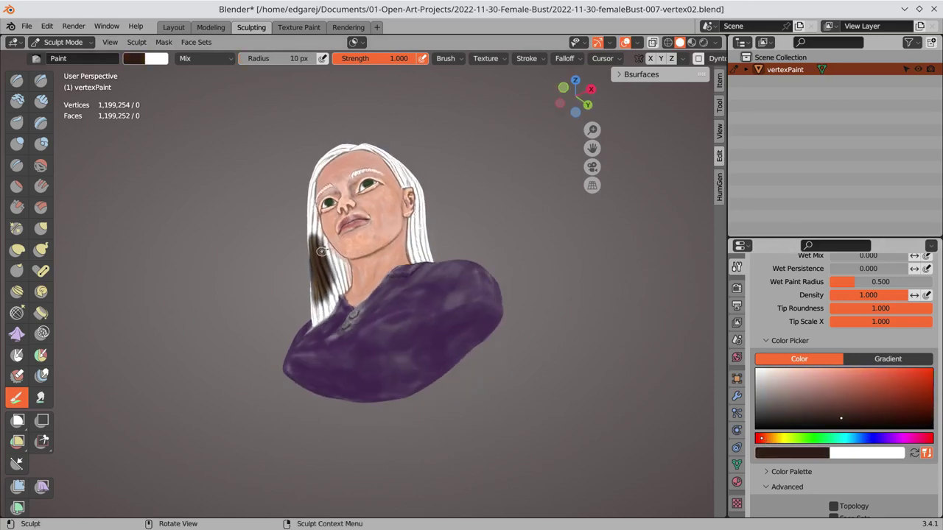
Save the file, preview the bust in Texture Paint rendered view, then return to Sculpting
click(26, 25)
click(40, 107)
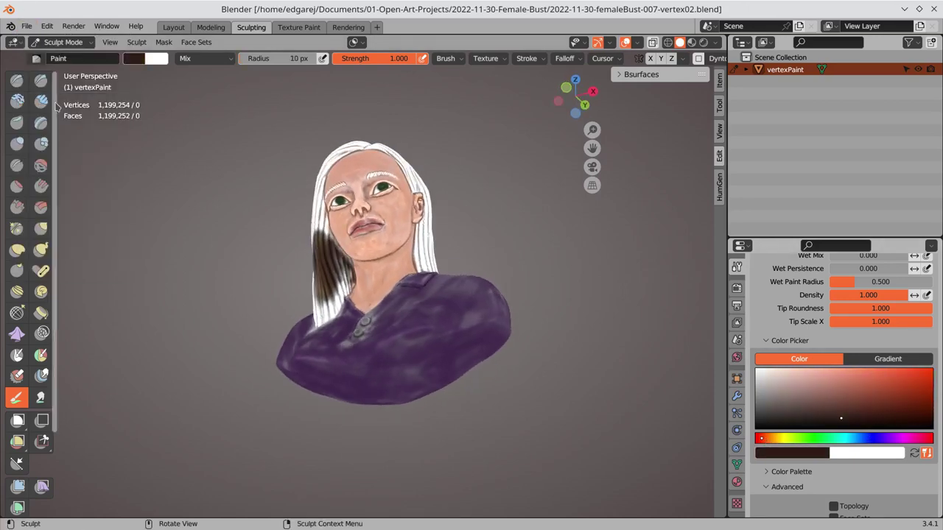
click(298, 27)
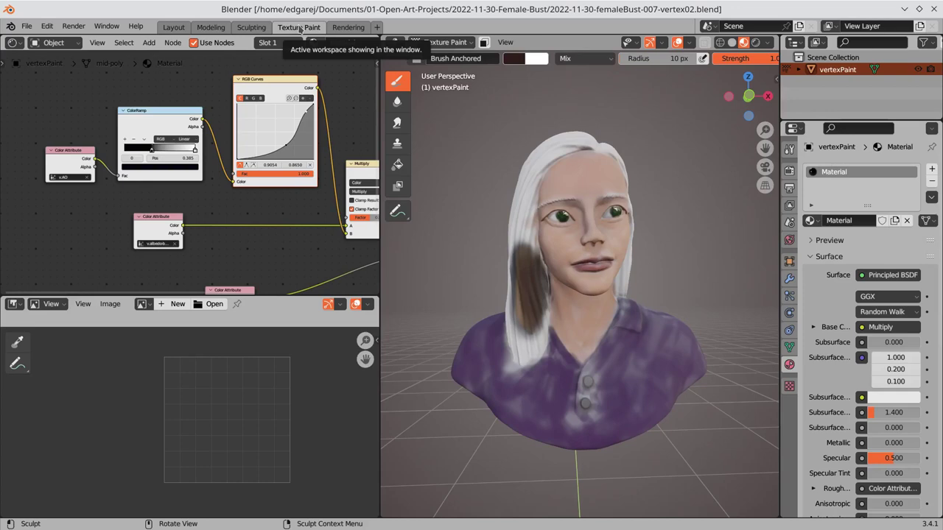
click(756, 43)
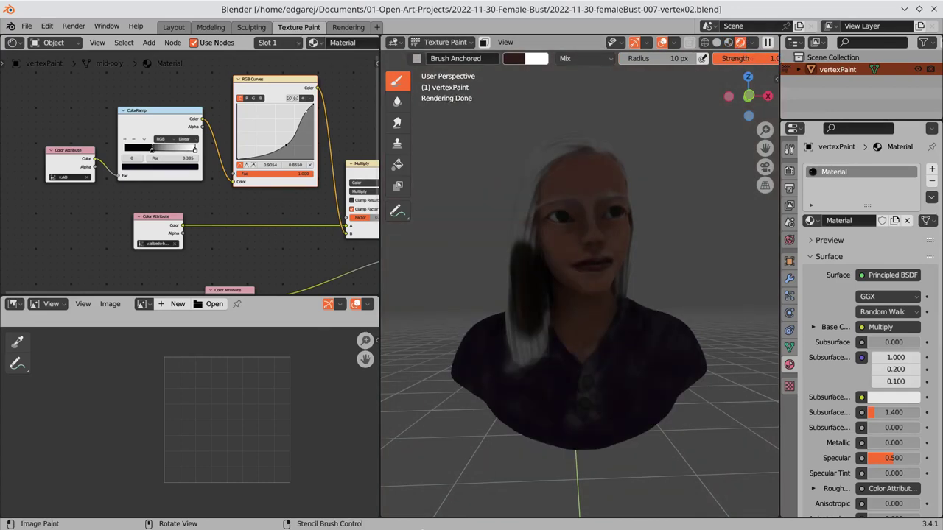
click(251, 27)
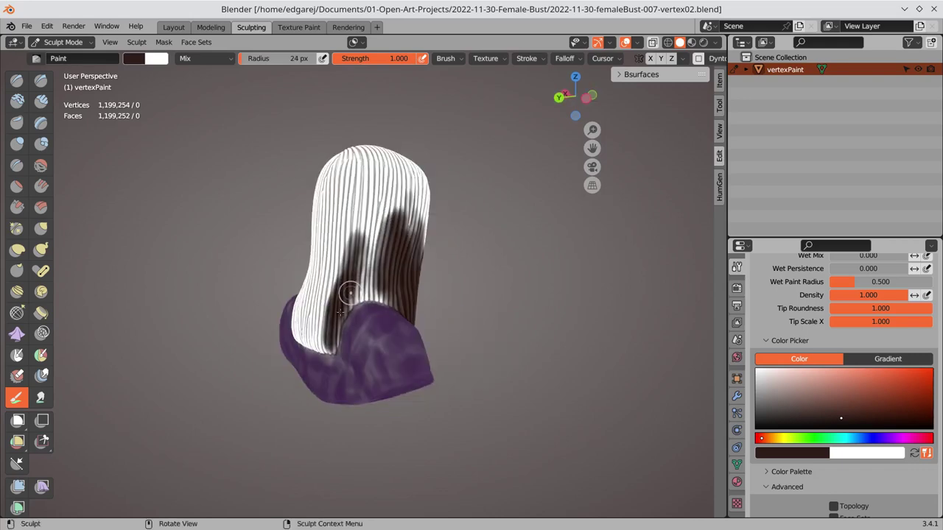
Paint the hair brown from the front, back and rear-right angles of the head
mouse_move(267, 266)
middle_down()
mouse_move(358, 224)
mouse_move(332, 284)
mouse_move(301, 282)
mouse_move(435, 190)
middle_up()
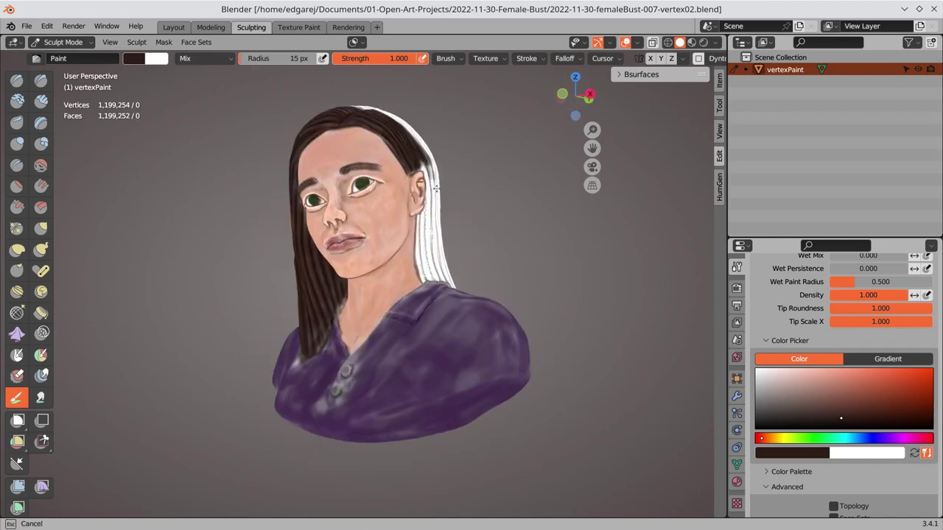
mouse_move(436, 189)
middle_down()
mouse_move(337, 310)
mouse_move(357, 316)
mouse_move(427, 286)
mouse_move(338, 272)
mouse_move(472, 225)
mouse_move(318, 247)
mouse_move(338, 268)
middle_up()
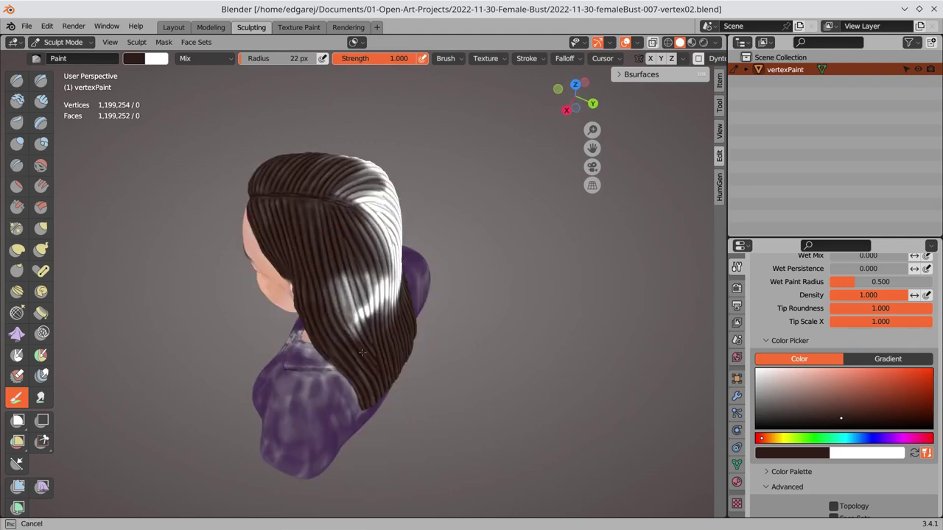
mouse_move(362, 353)
middle_down()
mouse_move(327, 182)
mouse_move(343, 186)
middle_up()
middle_drag(374, 274, 404, 175)
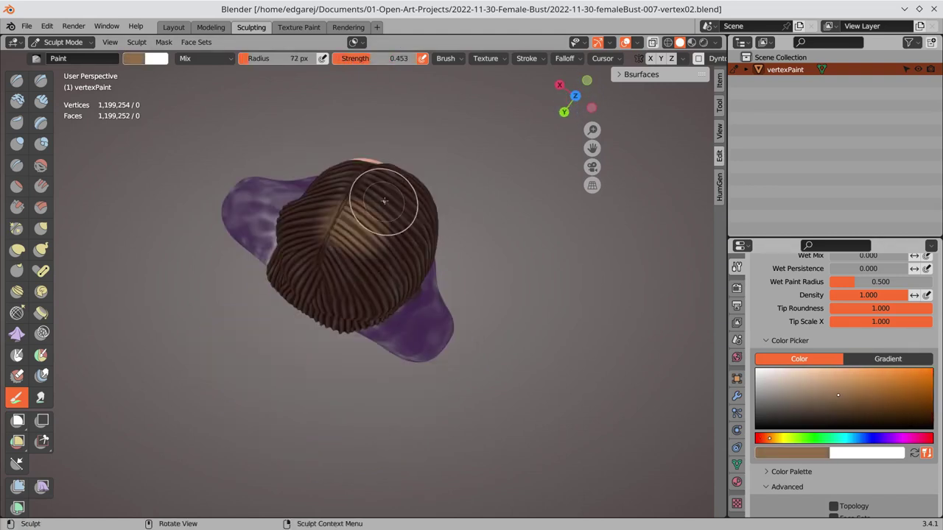
scroll(907, 369, down, 6)
scroll(908, 369, down, 3)
scroll(907, 368, up, 9)
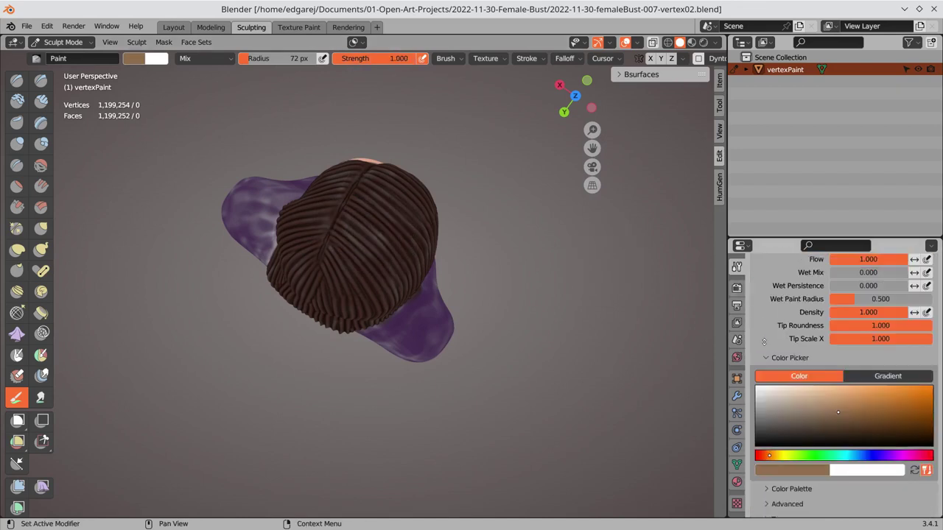
scroll(908, 368, up, 4)
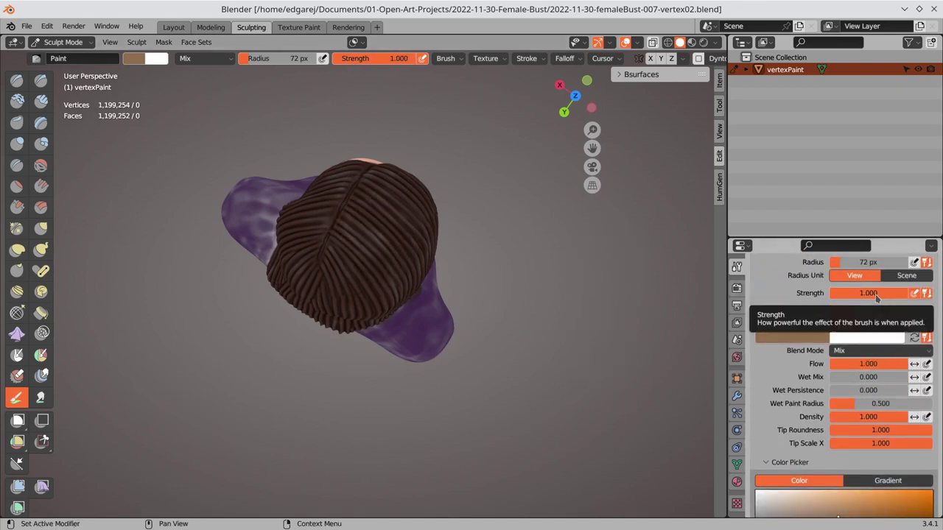
scroll(759, 480, up, 5)
Switch to a dark brown 8 px brush to fill the remaining white patches of hair
key(s)
scroll(838, 339, down, 8)
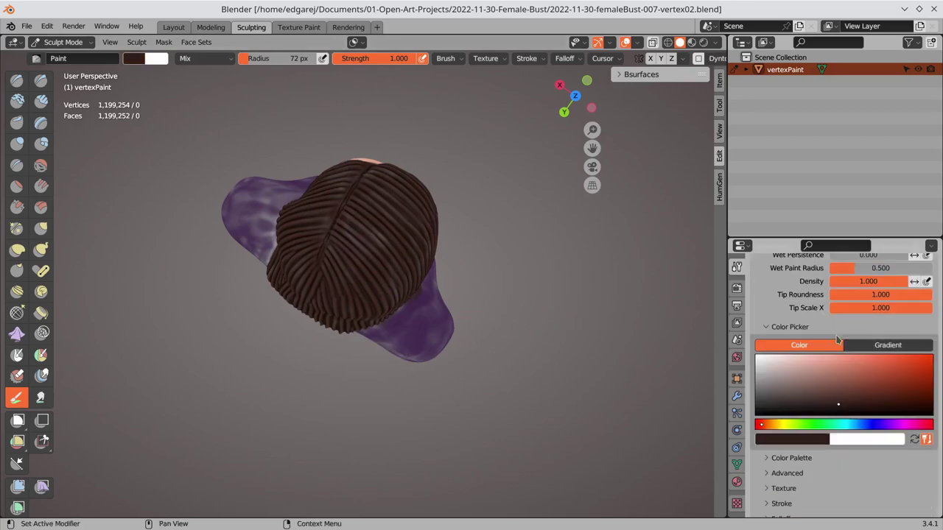
click(388, 265)
mouse_move(389, 265)
middle_down()
mouse_move(374, 196)
mouse_move(425, 177)
mouse_move(442, 243)
middle_up()
click(769, 425)
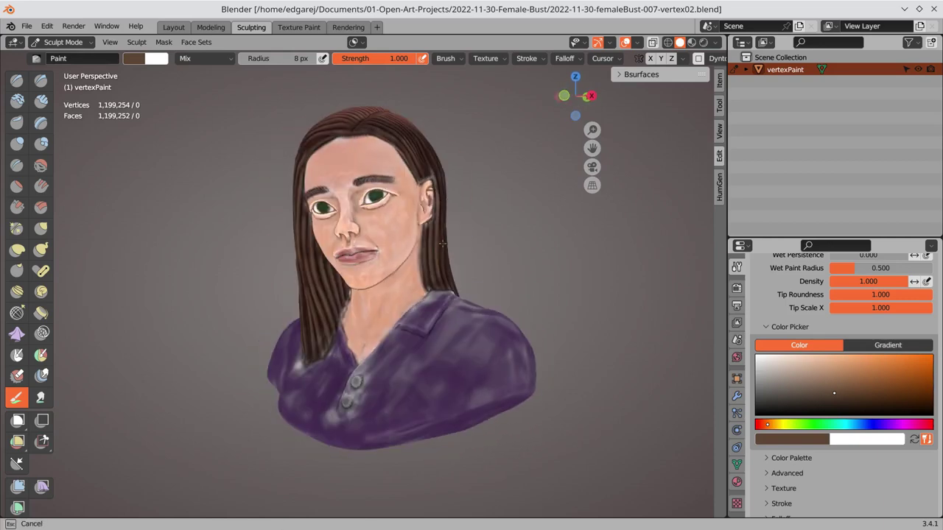
Paint blush onto the cheeks with a light skin tone at 40 px, then save
scroll(442, 243, up, 4)
scroll(383, 221, down, 4)
mouse_move(383, 221)
middle_down()
mouse_move(327, 190)
mouse_move(342, 309)
mouse_move(342, 290)
mouse_move(452, 236)
mouse_move(449, 295)
mouse_move(371, 281)
mouse_move(392, 276)
middle_up()
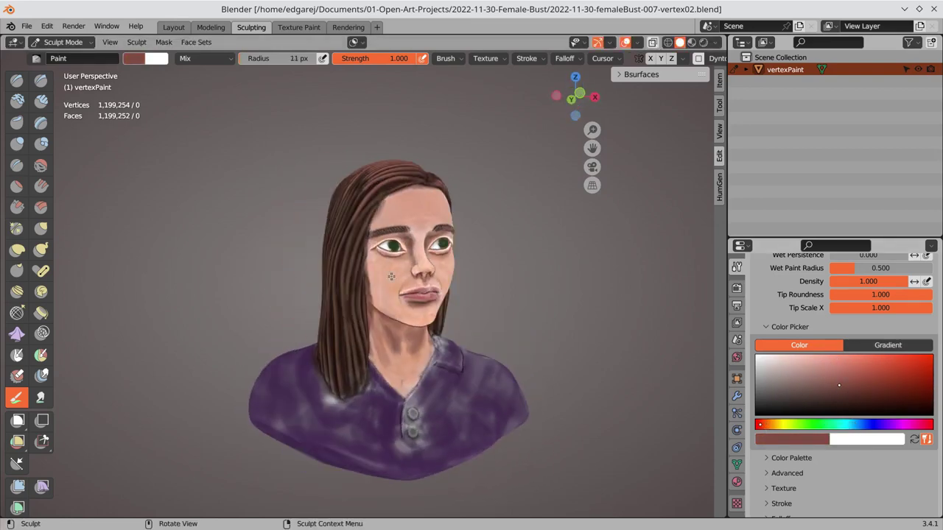
key(Return)
key(s)
middle_drag(412, 206, 414, 239)
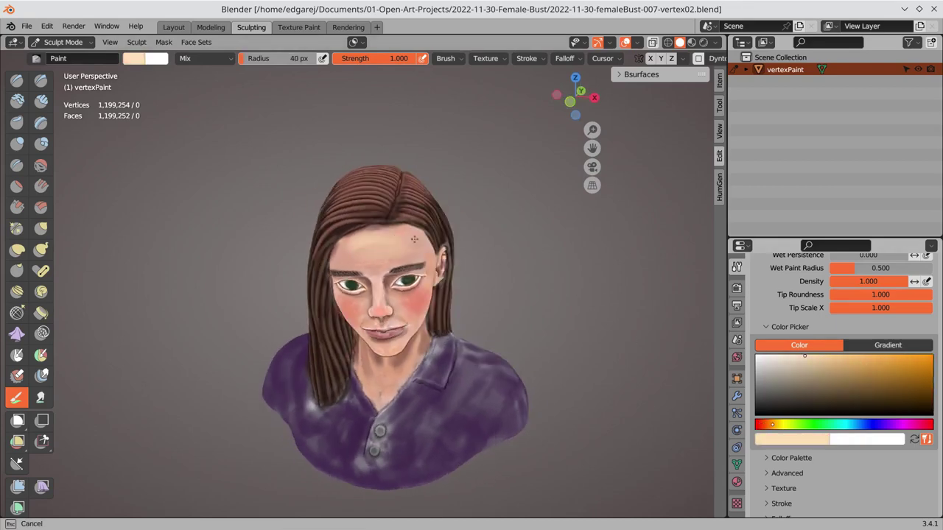
mouse_move(384, 344)
middle_down()
mouse_move(474, 367)
mouse_move(322, 398)
middle_up()
key(s)
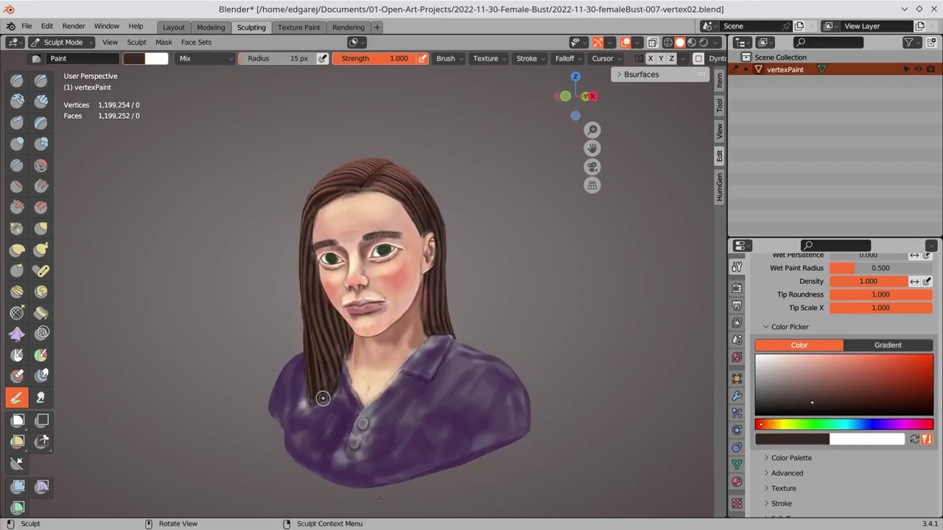
key(ctrl+s)
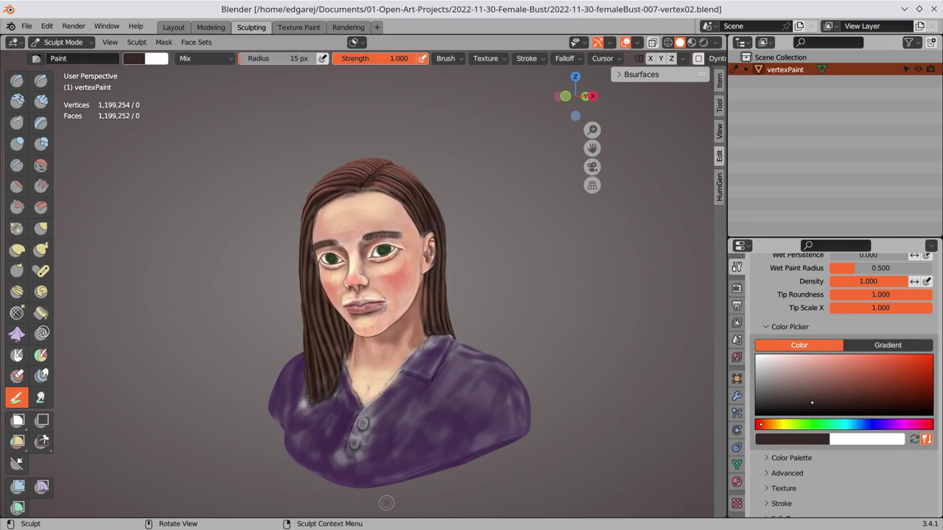
Touch up the lips with a reddish-brown colour from a frontal view
scroll(386, 503, up, 3)
mouse_move(387, 503)
middle_down()
mouse_move(422, 274)
mouse_move(422, 390)
mouse_move(479, 414)
middle_up()
key(s)
scroll(422, 274, down, 4)
Repaint the shirt purple, save, and switch to the Texture Paint workspace
key(s)
key(s)
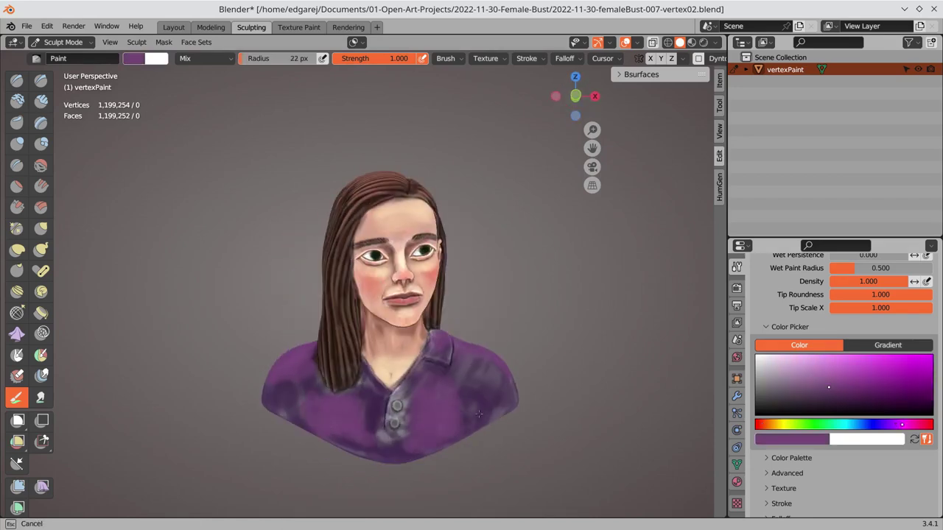
middle_drag(403, 437, 306, 410)
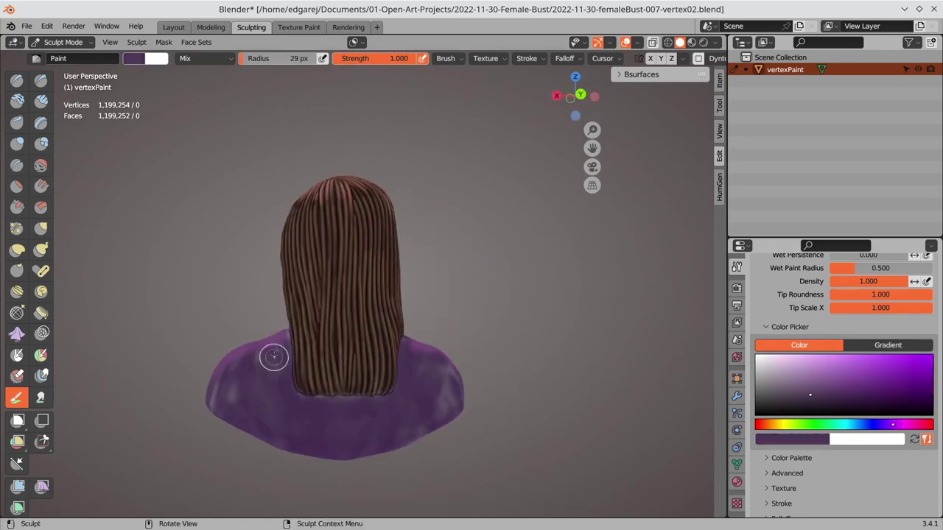
scroll(524, 333, down, 2)
key(ctrl+s)
mouse_move(417, 475)
middle_down()
mouse_move(524, 333)
mouse_move(695, 278)
middle_up()
key(ctrl+Page_Down)
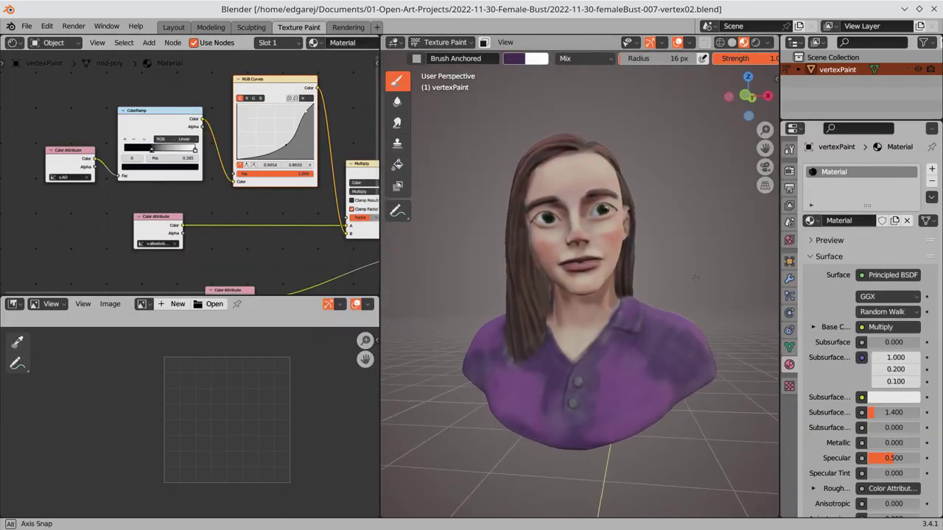
Back in Sculpting, make the white occlusion colour attribute active for painting
key(ctrl+Page_Up)
click(783, 265)
click(736, 267)
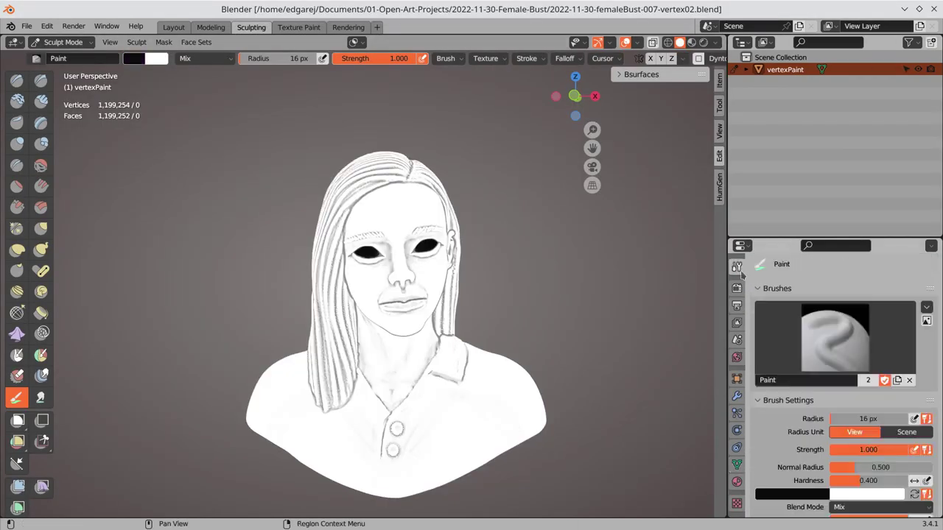
scroll(742, 273, down, 8)
scroll(392, 275, up, 6)
scroll(391, 275, up, 4)
drag(391, 276, 382, 278)
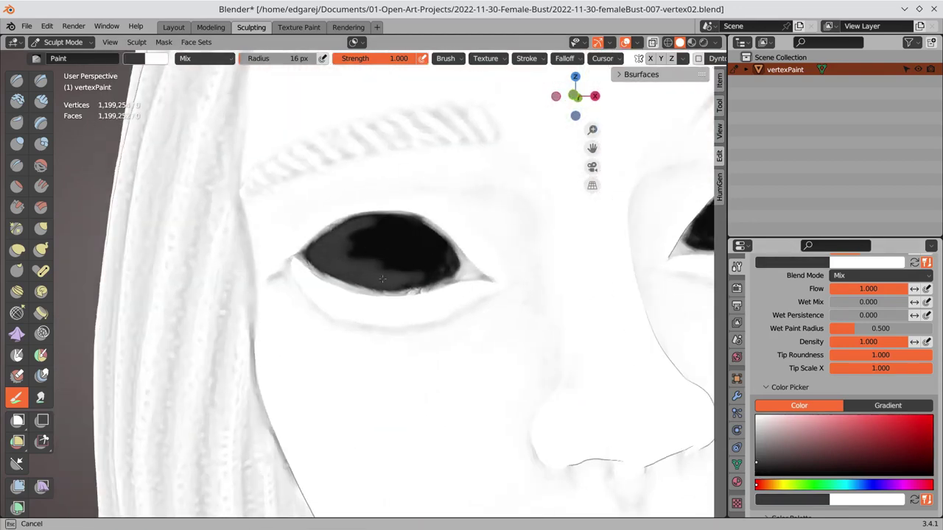
Paint lighter grey into the black eye shadows, checking the result in colour preview
mouse_move(410, 267)
middle_down()
mouse_move(468, 303)
mouse_move(503, 287)
middle_up()
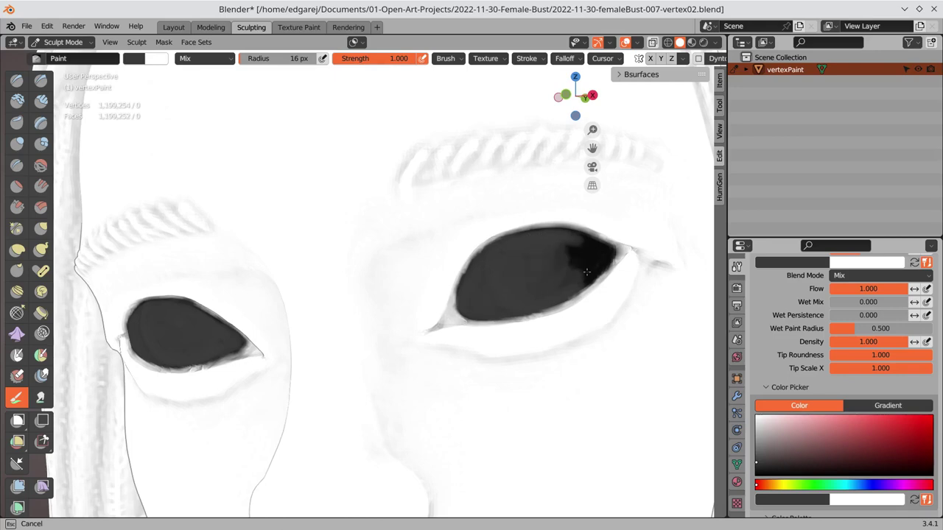
middle_drag(560, 263, 184, 325)
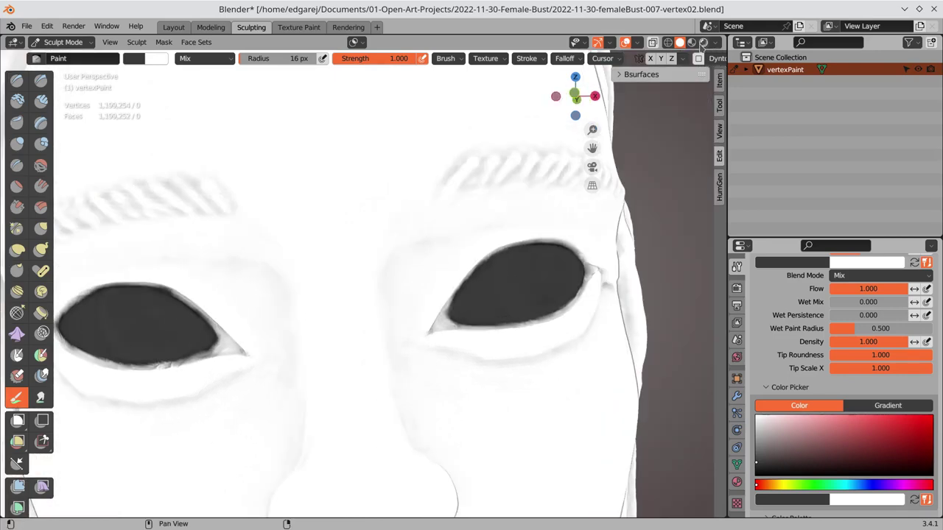
click(701, 43)
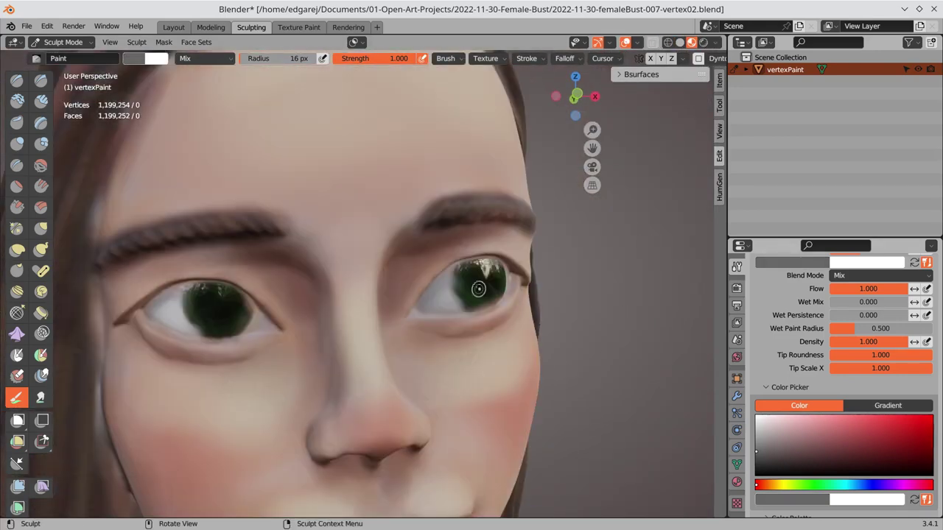
key(z)
middle_drag(522, 270, 166, 295)
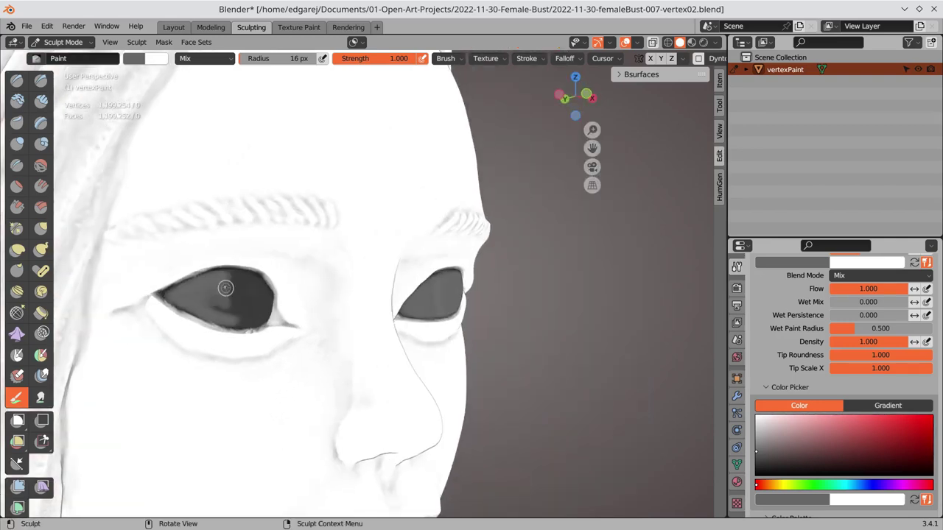
middle_drag(226, 289, 196, 329)
Refine the grey in both eyes, toggling between colour preview and plain white shading
scroll(489, 280, up, 1)
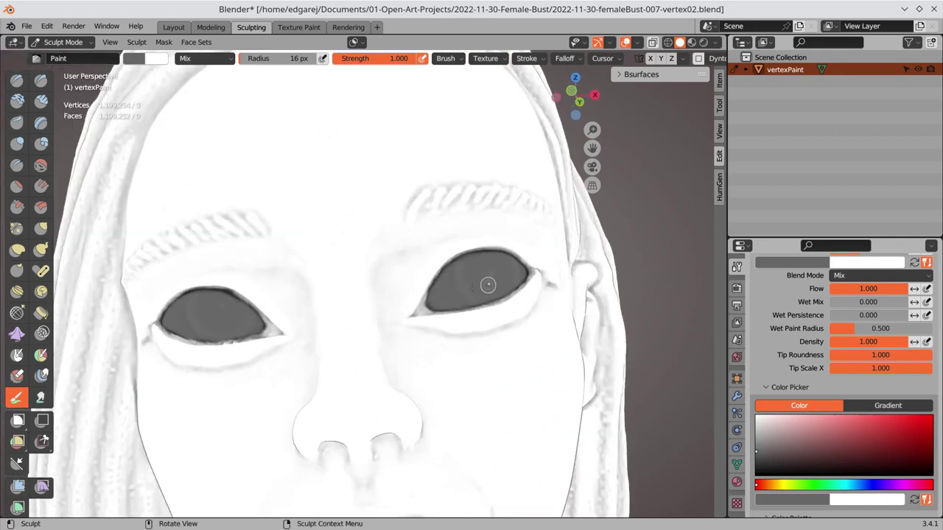
scroll(488, 280, down, 3)
click(692, 42)
mouse_move(516, 258)
middle_down()
mouse_move(554, 409)
mouse_move(516, 294)
mouse_move(519, 277)
mouse_move(461, 176)
mouse_move(442, 258)
middle_up()
click(680, 42)
scroll(515, 294, up, 3)
scroll(519, 277, down, 2)
click(691, 42)
scroll(515, 280, down, 3)
scroll(442, 257, down, 2)
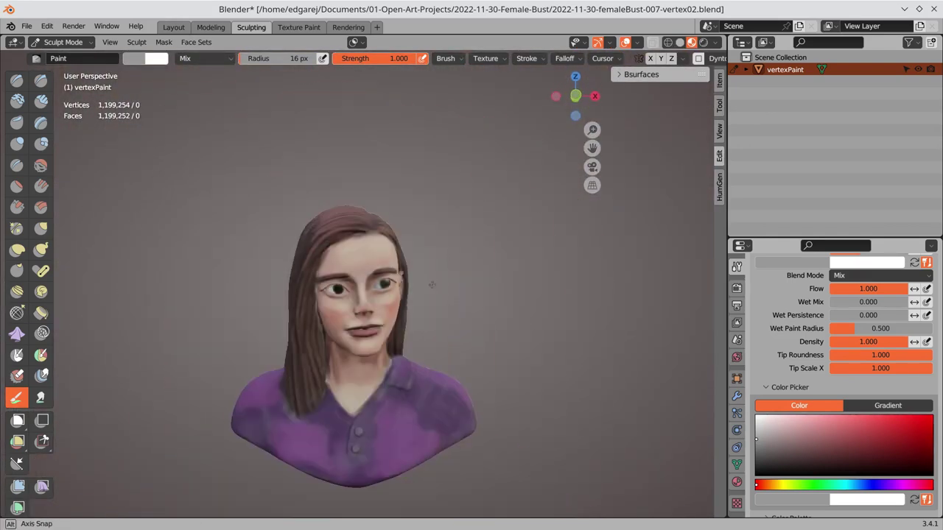
scroll(221, 309, up, 4)
click(680, 42)
Change the bake type from Ambient Occlusion to Diffuse, then return to the painting workspace
middle_drag(212, 334, 226, 298)
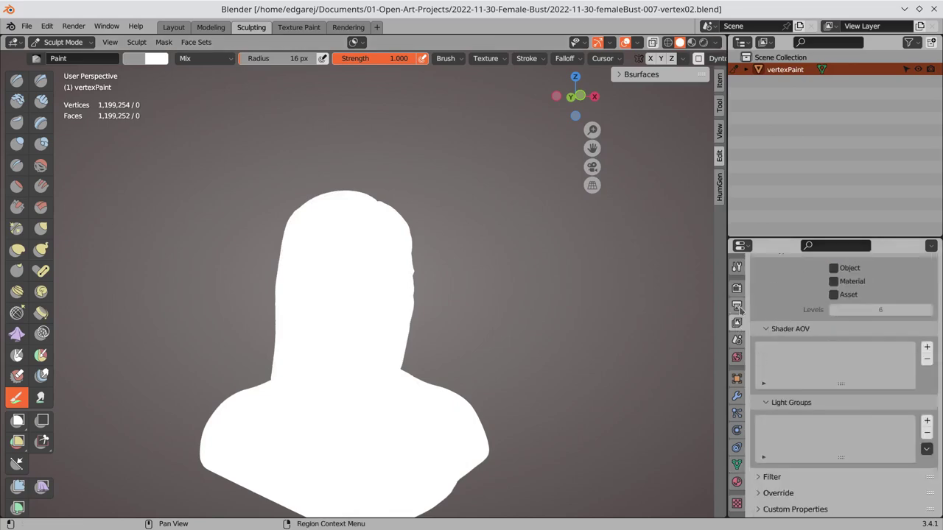
click(881, 405)
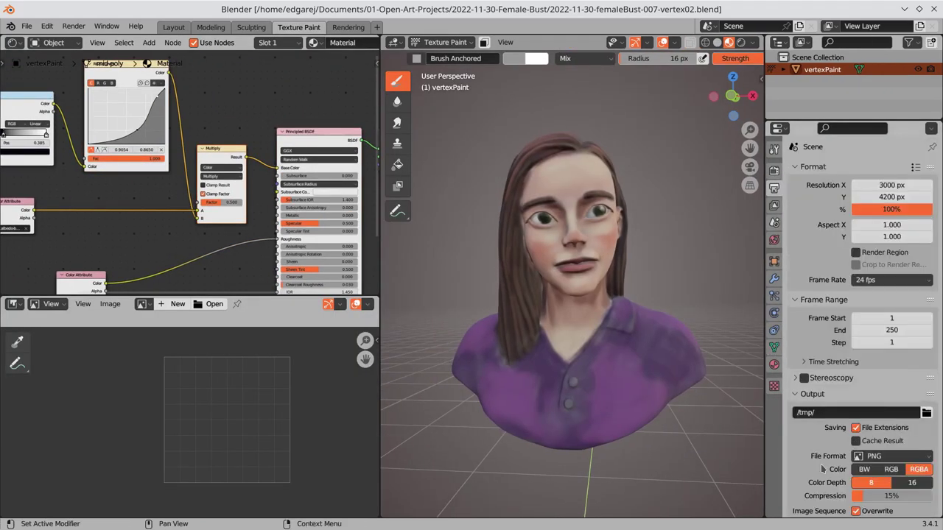
click(877, 403)
click(892, 404)
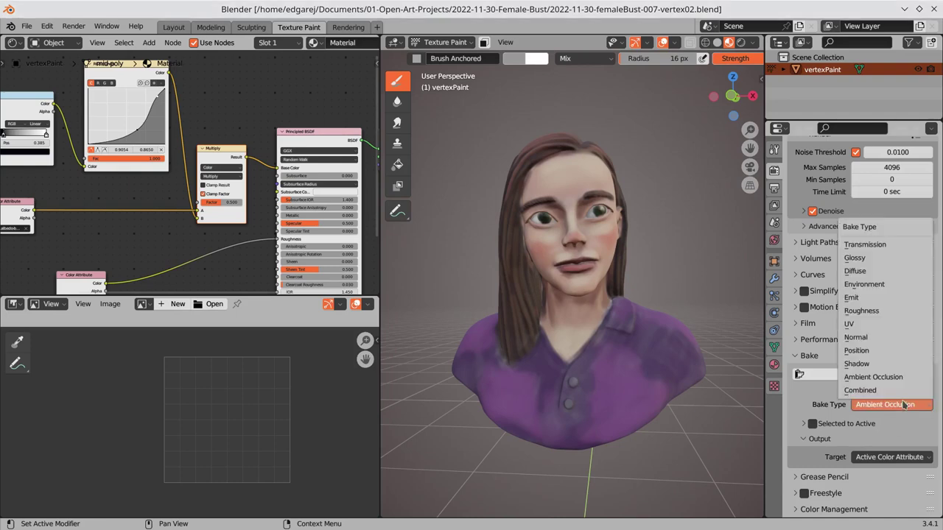
click(884, 271)
scroll(807, 419, down, 2)
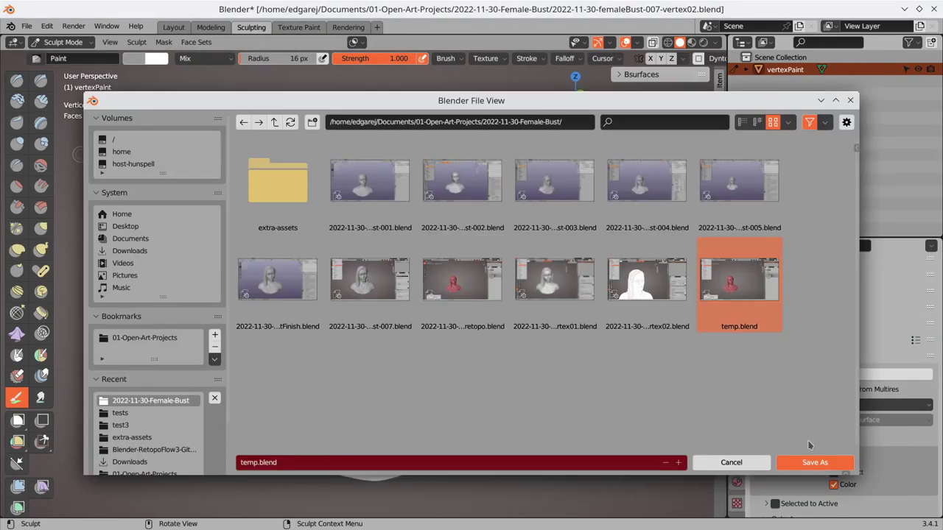
click(795, 315)
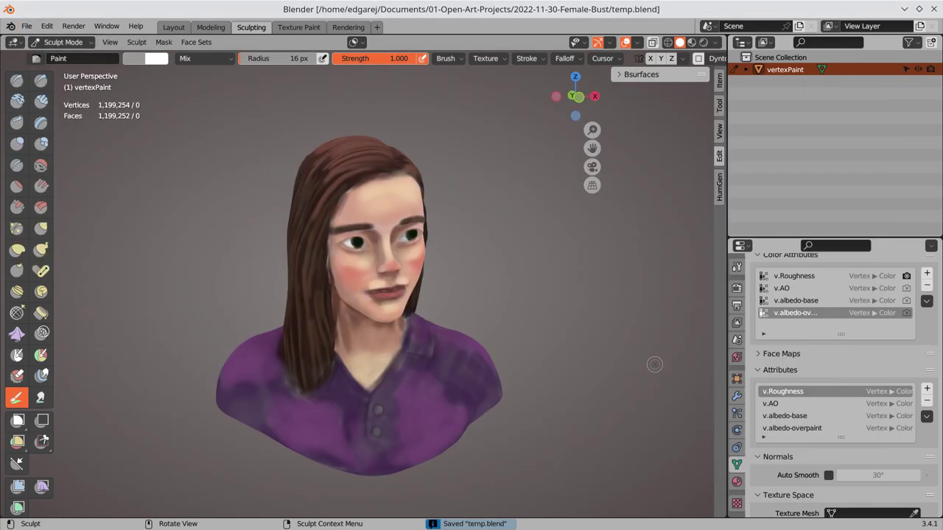
Paint dark slate-blue Multiply shading into the hair, working around the crown, sides and back
click(736, 269)
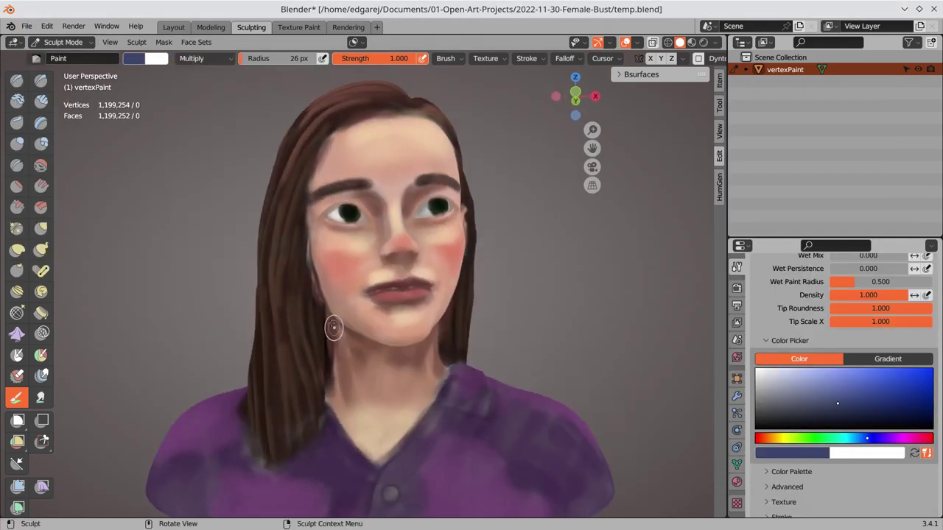
mouse_move(310, 271)
middle_down()
mouse_move(465, 242)
mouse_move(384, 277)
middle_up()
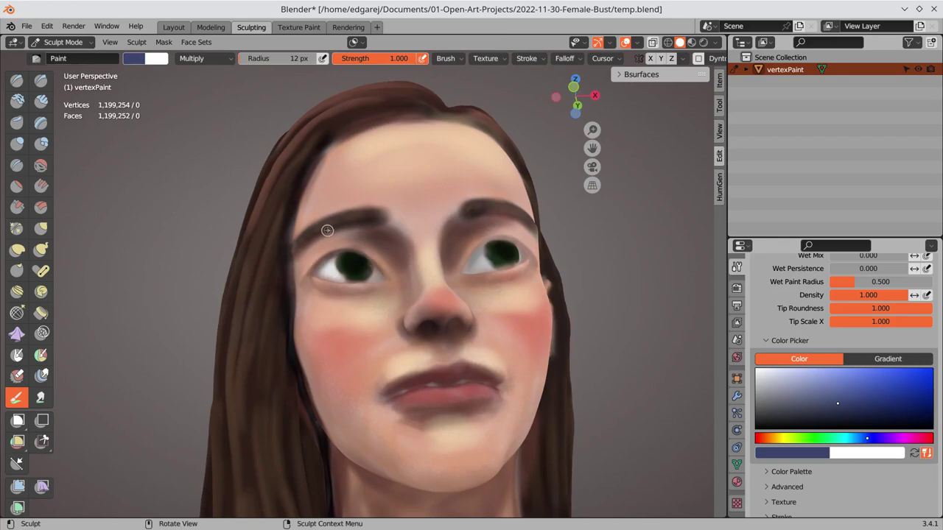
mouse_move(327, 230)
middle_down()
mouse_move(444, 264)
mouse_move(599, 354)
mouse_move(337, 338)
mouse_move(296, 112)
mouse_move(452, 443)
mouse_move(611, 320)
mouse_move(407, 236)
mouse_move(383, 216)
mouse_move(474, 177)
mouse_move(396, 210)
mouse_move(329, 203)
middle_up()
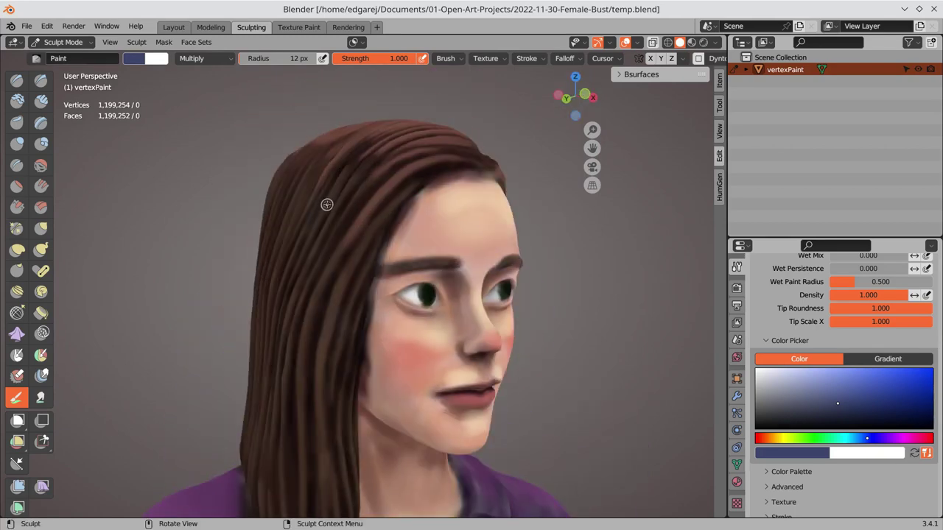
middle_drag(327, 204, 435, 257)
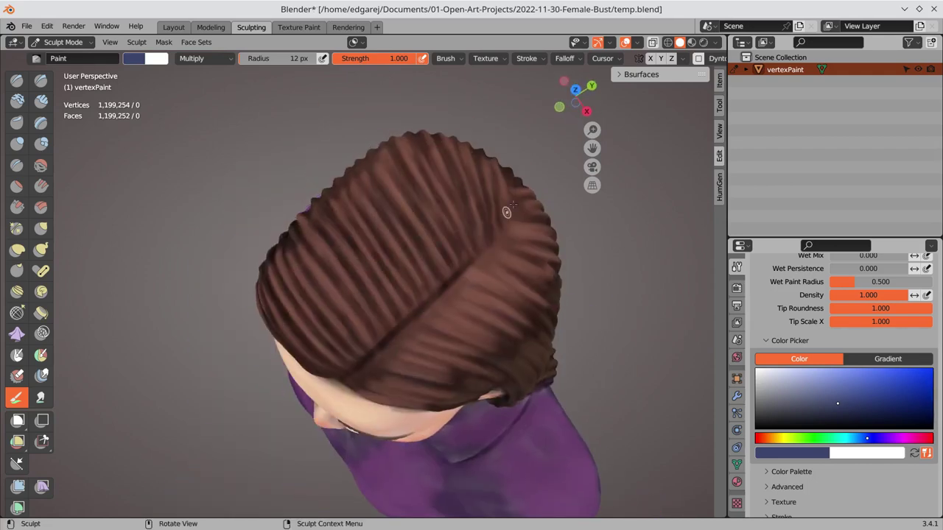
mouse_move(374, 361)
middle_down()
mouse_move(388, 209)
mouse_move(361, 164)
mouse_move(428, 465)
middle_up()
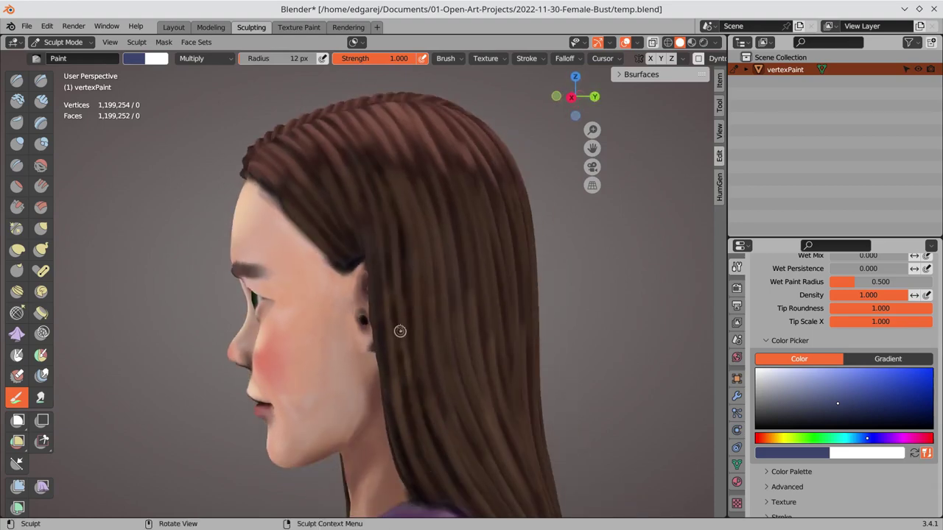
mouse_move(400, 330)
middle_down()
mouse_move(360, 146)
mouse_move(397, 403)
mouse_move(339, 293)
mouse_move(342, 115)
mouse_move(322, 272)
mouse_move(331, 240)
mouse_move(312, 238)
middle_up()
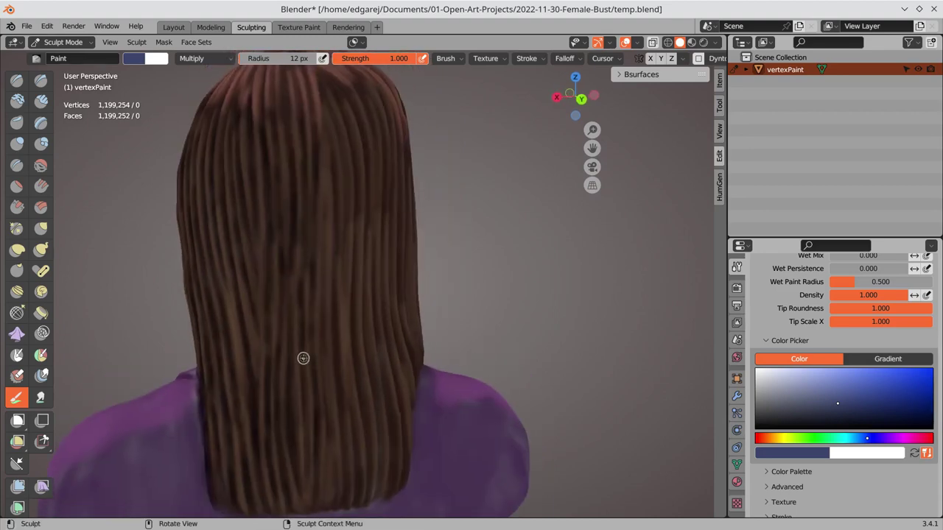
middle_drag(345, 221, 314, 415)
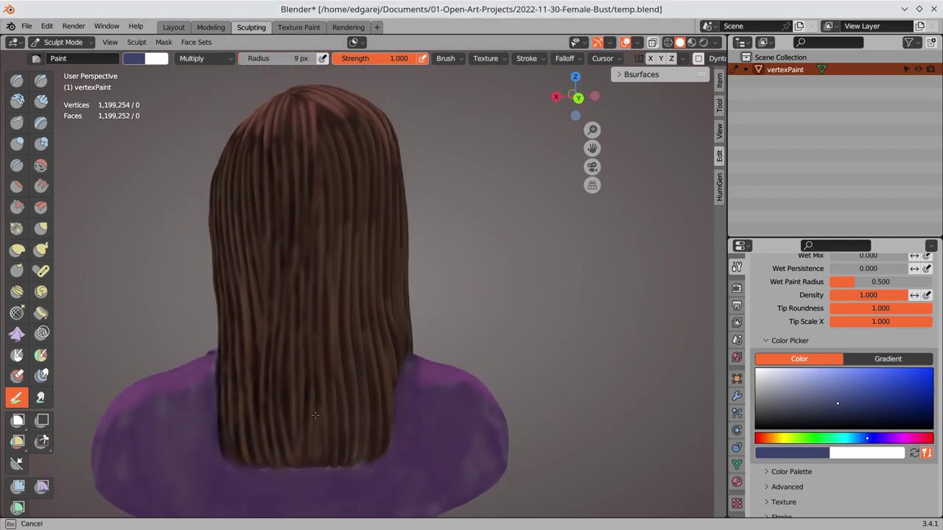
middle_drag(332, 342, 337, 153)
middle_drag(330, 386, 329, 109)
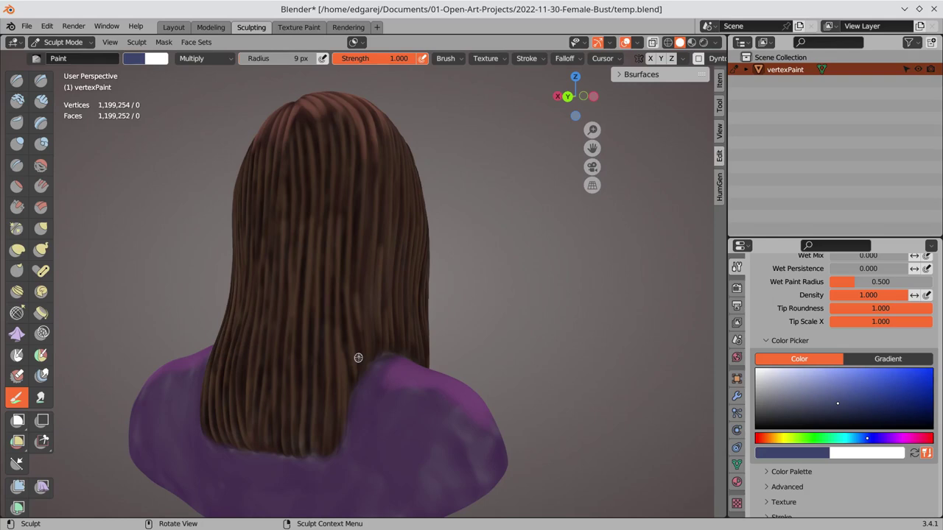
mouse_move(358, 357)
middle_down()
mouse_move(400, 254)
mouse_move(361, 410)
middle_up()
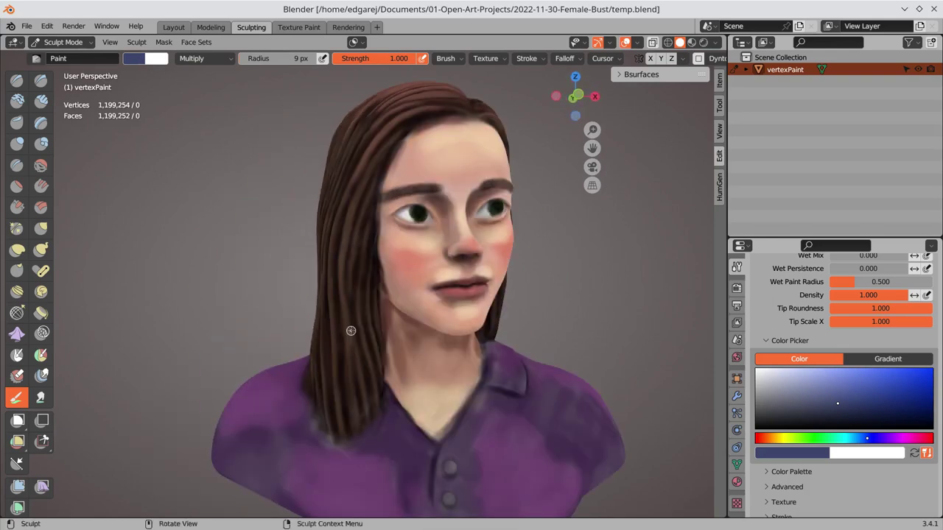
mouse_move(465, 338)
middle_down()
mouse_move(412, 346)
mouse_move(501, 305)
middle_up()
scroll(389, 332, down, 5)
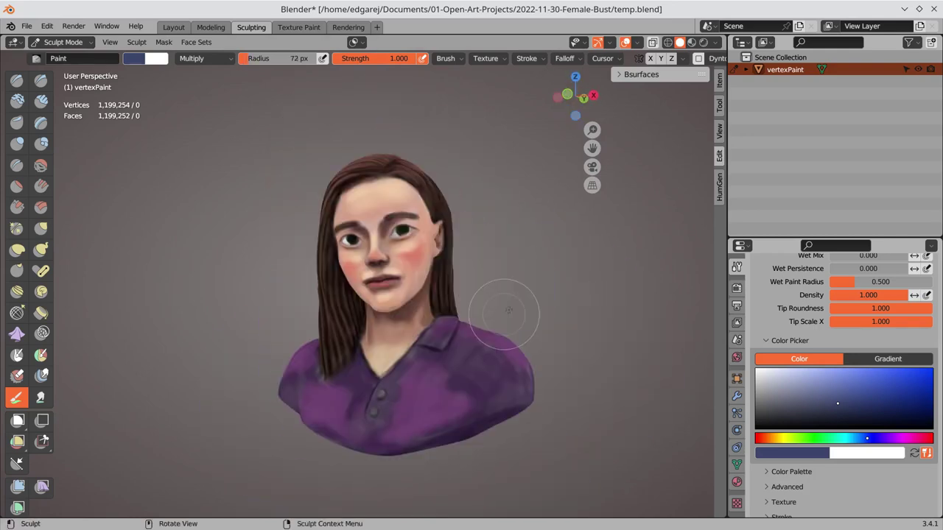
Cover the blotchy shirt with solid purple in Mix mode from all sides, then check in Material Preview
key(shift+space)
key(Escape)
scroll(381, 364, up, 2)
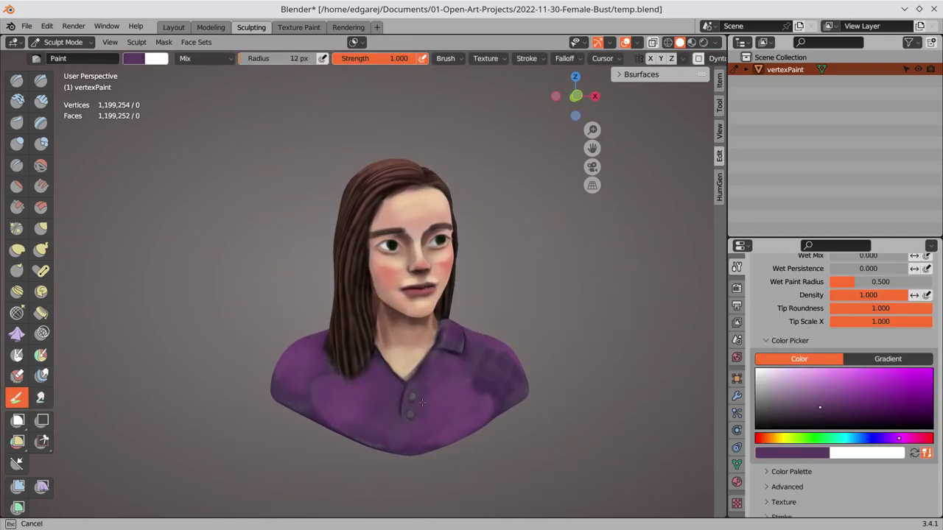
middle_drag(489, 389, 476, 418)
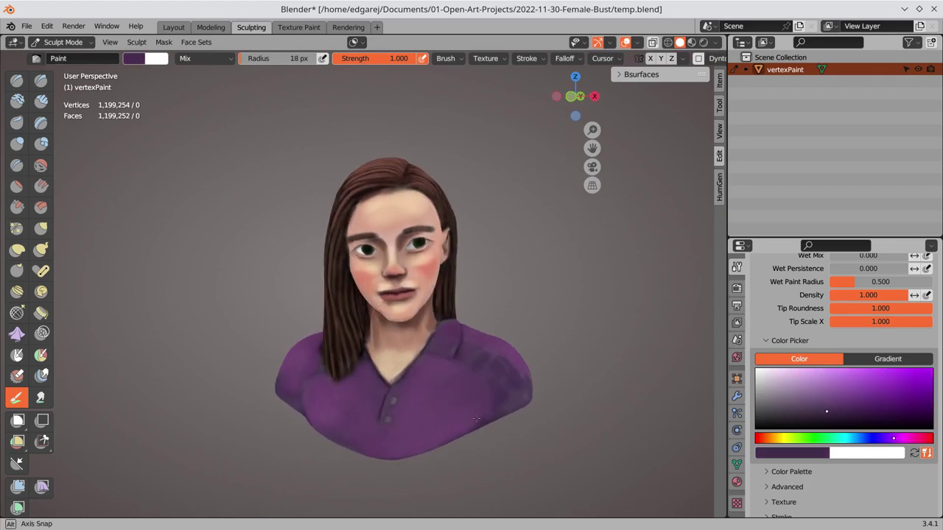
middle_drag(496, 379, 417, 368)
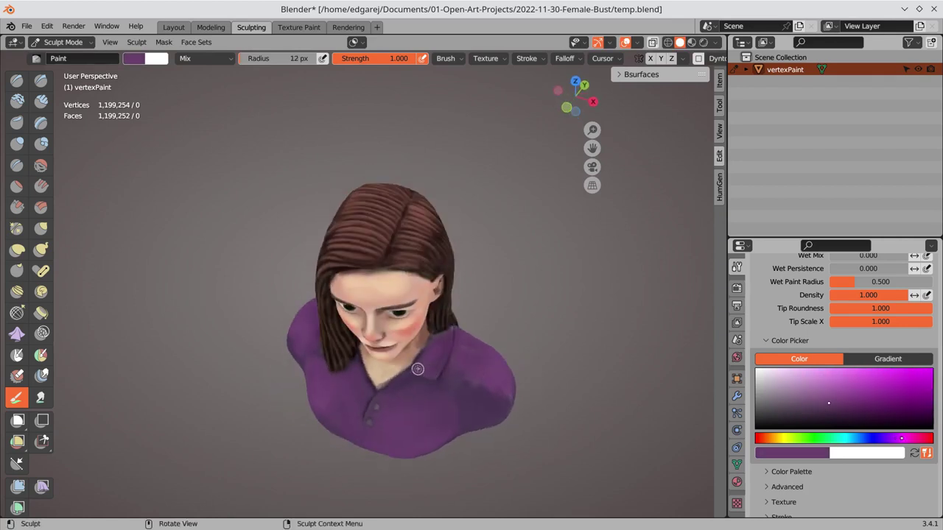
mouse_move(359, 431)
middle_down()
mouse_move(479, 364)
mouse_move(464, 391)
middle_up()
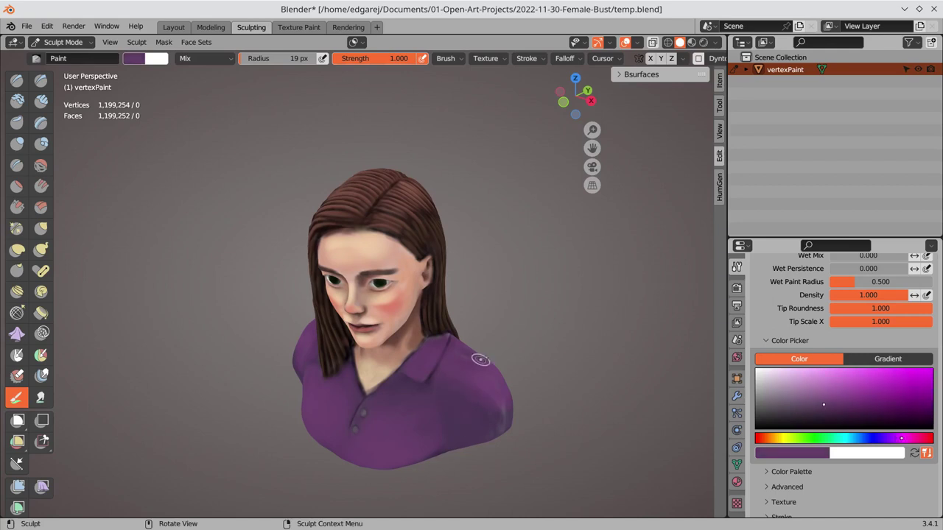
mouse_move(480, 359)
middle_down()
mouse_move(395, 462)
mouse_move(331, 344)
mouse_move(259, 431)
middle_up()
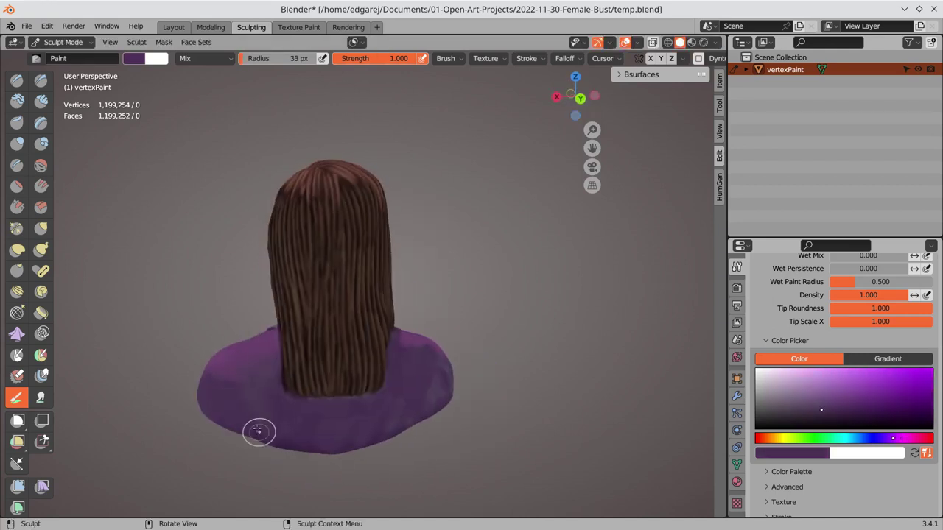
mouse_move(221, 388)
middle_down()
mouse_move(450, 366)
mouse_move(375, 329)
middle_up()
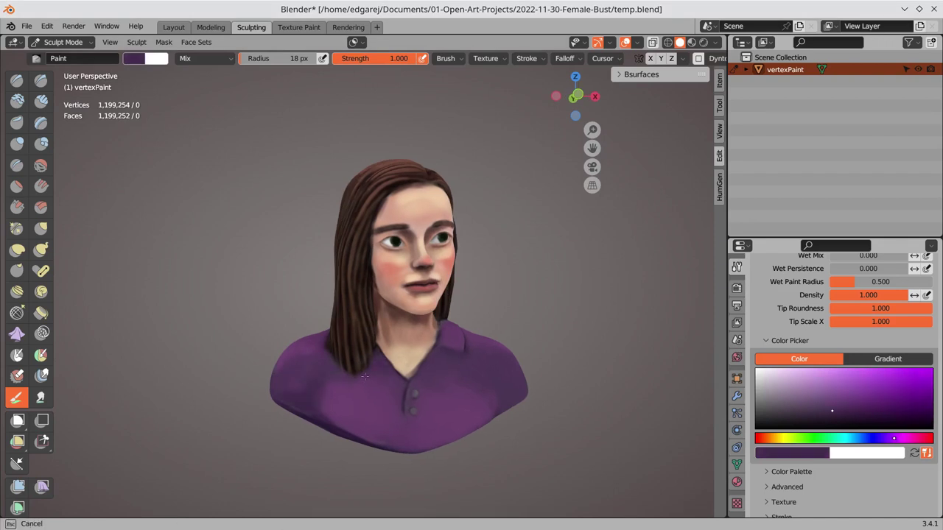
middle_drag(364, 377, 304, 402)
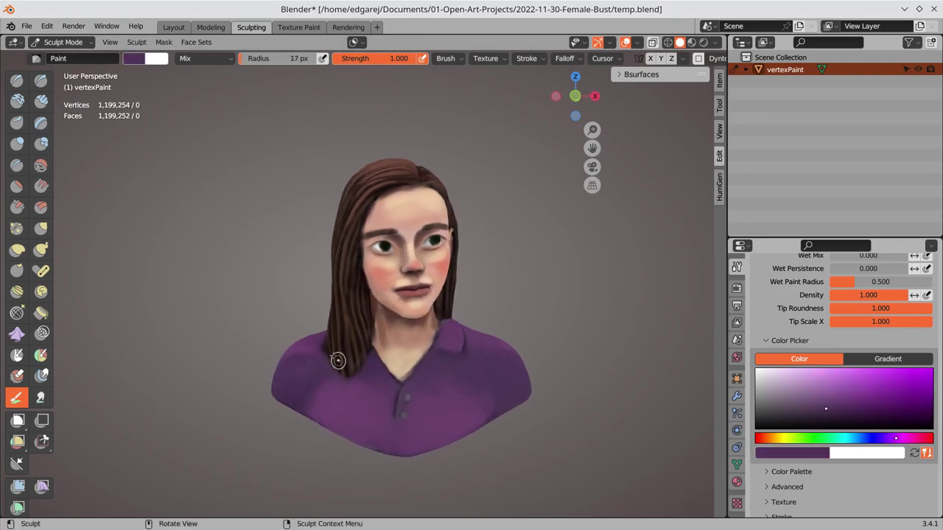
middle_drag(337, 361, 246, 392)
mouse_move(425, 409)
middle_down()
mouse_move(316, 366)
mouse_move(547, 400)
mouse_move(498, 407)
middle_up()
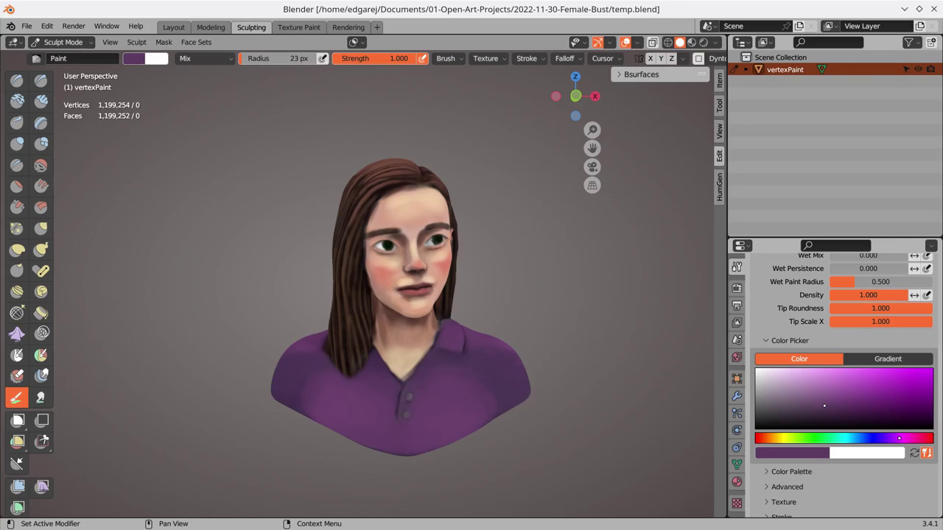
click(692, 42)
click(298, 27)
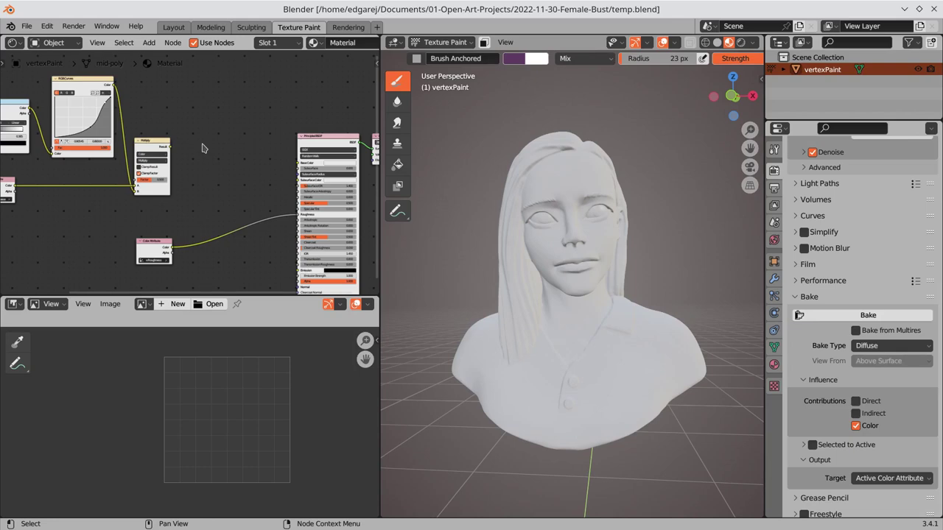
click(149, 42)
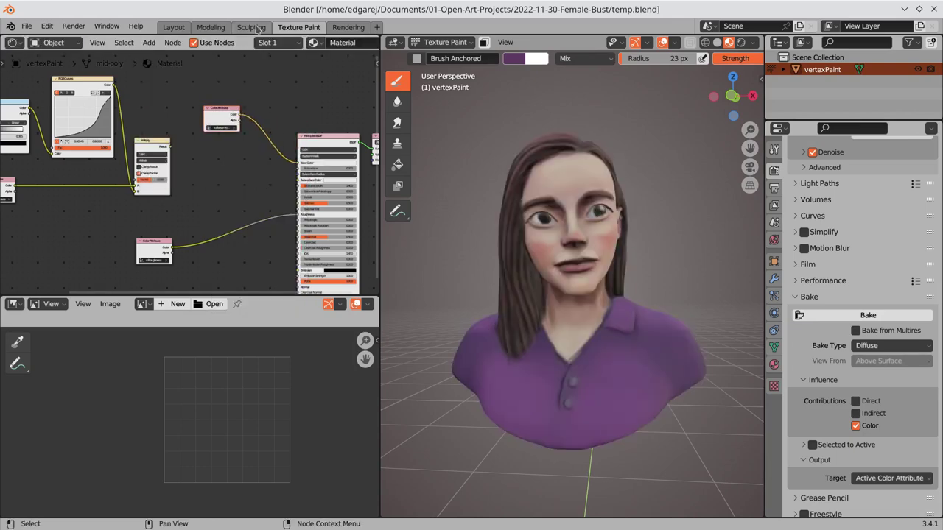
key(ctrl+Page_Up)
click(715, 42)
scroll(545, 272, down, 2)
click(716, 42)
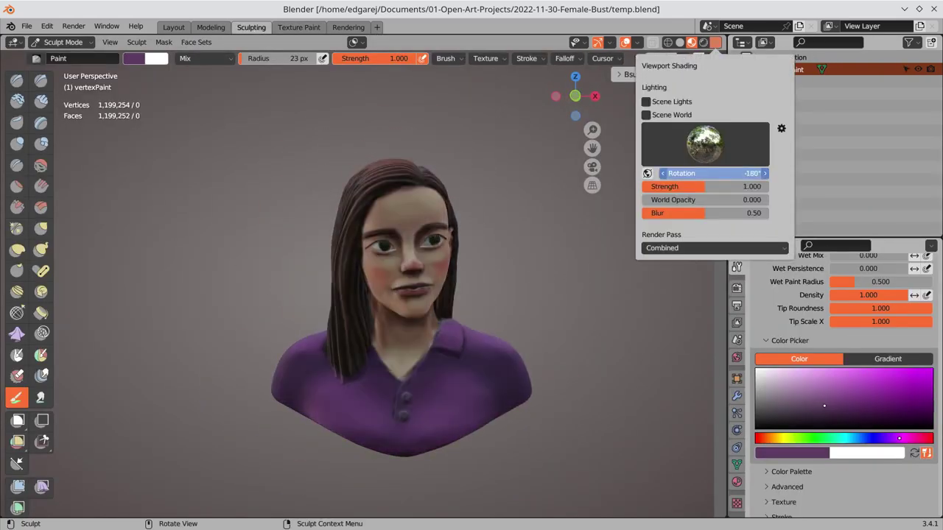
drag(703, 174, 759, 173)
key(z)
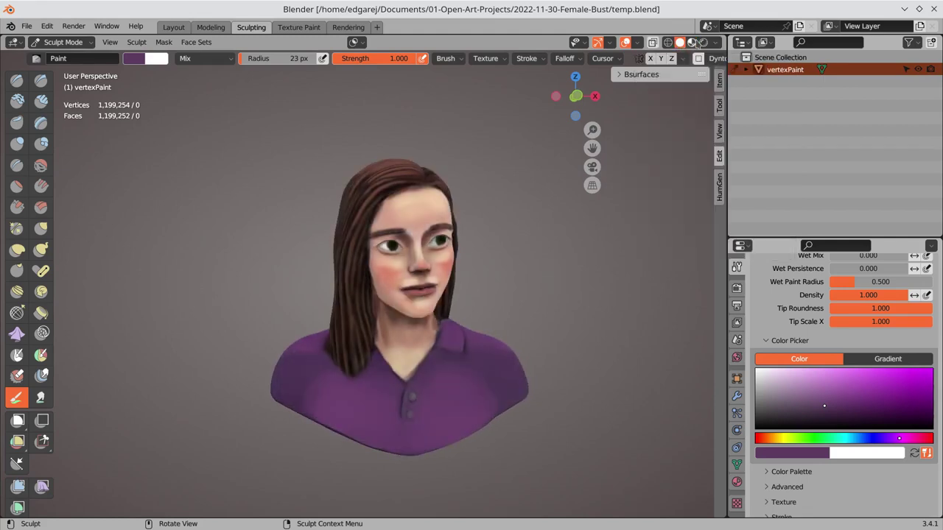
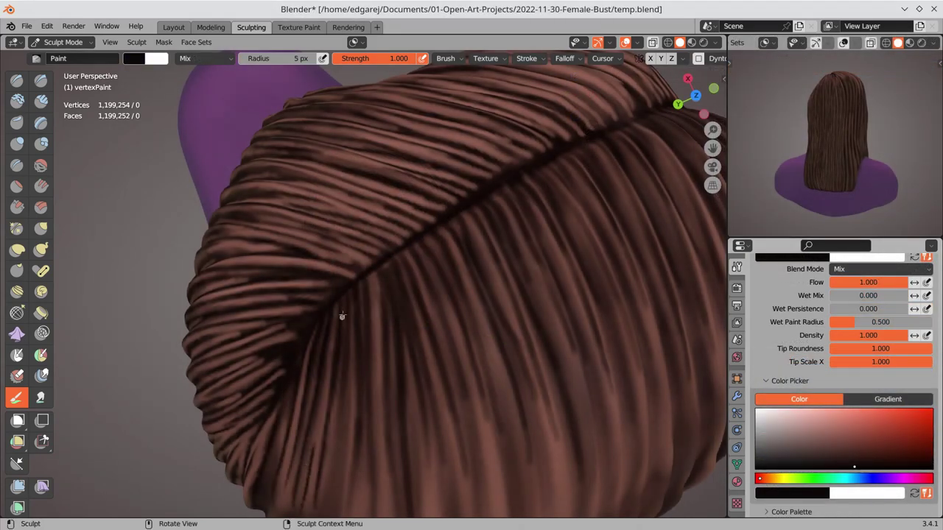
Paint dark strand lines along the hair near the parting
middle_drag(351, 361, 283, 327)
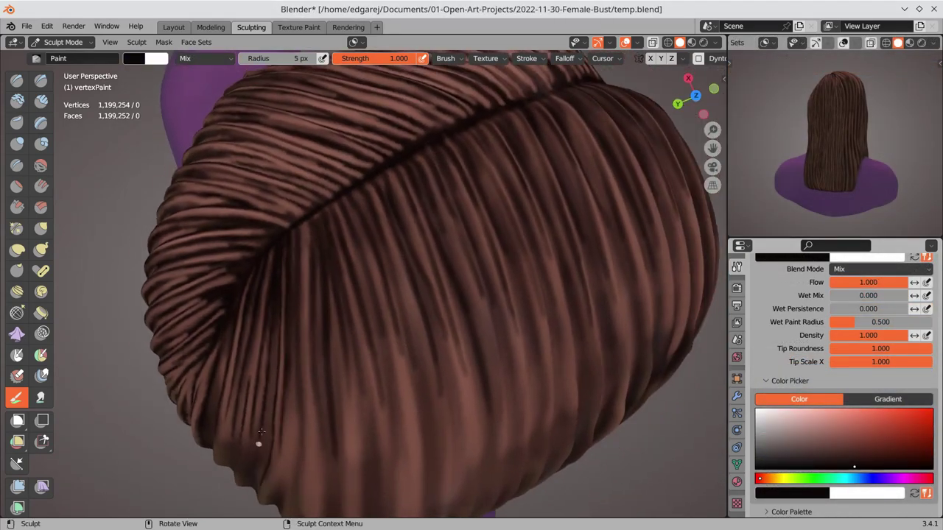
mouse_move(299, 260)
middle_down()
mouse_move(298, 442)
mouse_move(296, 430)
middle_up()
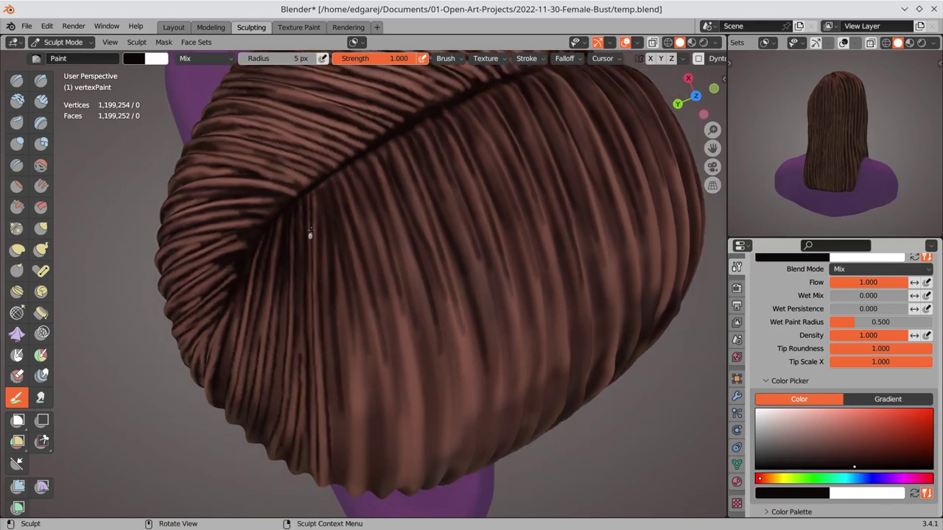
drag(342, 327, 346, 486)
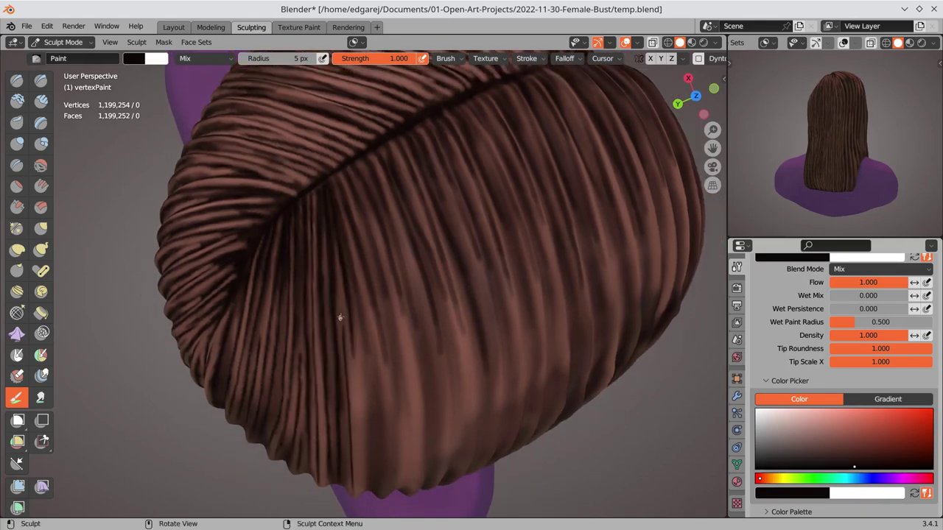
drag(357, 281, 361, 490)
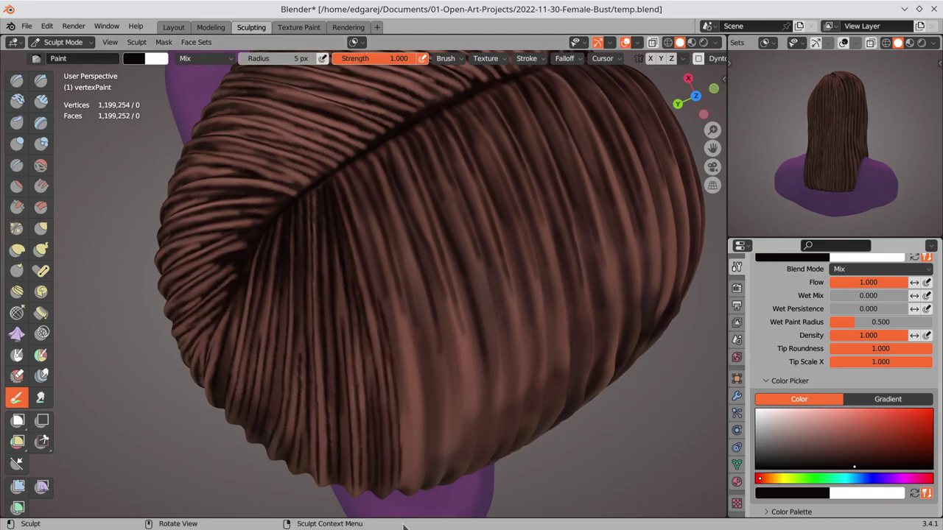
drag(373, 282, 409, 467)
mouse_move(383, 237)
mouse_down()
mouse_move(414, 346)
mouse_move(421, 479)
mouse_up()
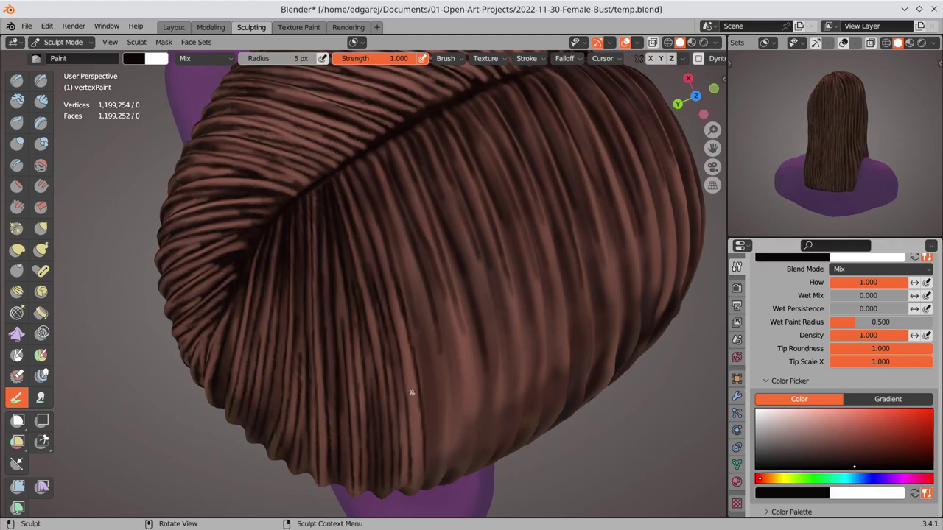
drag(412, 383, 417, 492)
mouse_move(416, 492)
shift+middle_down()
mouse_move(401, 465)
mouse_move(399, 361)
mouse_move(221, 302)
shift+middle_up()
Sample a lighter brown and paint light highlight strands down and across the hair
key(s)
mouse_move(214, 295)
mouse_down()
mouse_move(213, 376)
mouse_move(246, 366)
mouse_up()
drag(271, 398, 273, 469)
drag(284, 262, 283, 361)
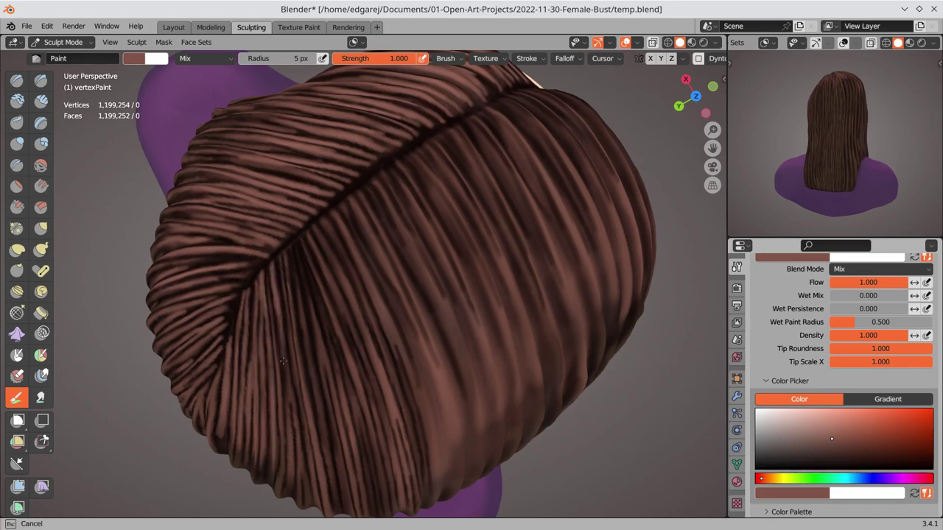
drag(289, 482, 254, 464)
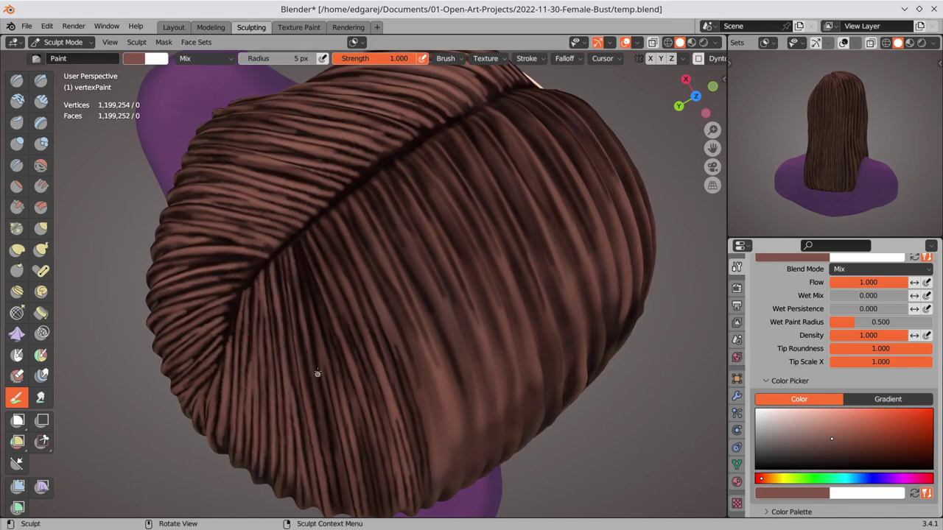
drag(317, 374, 328, 501)
drag(298, 250, 318, 372)
mouse_move(302, 277)
mouse_down()
mouse_move(335, 487)
mouse_move(327, 397)
mouse_move(370, 508)
mouse_up()
drag(354, 320, 379, 416)
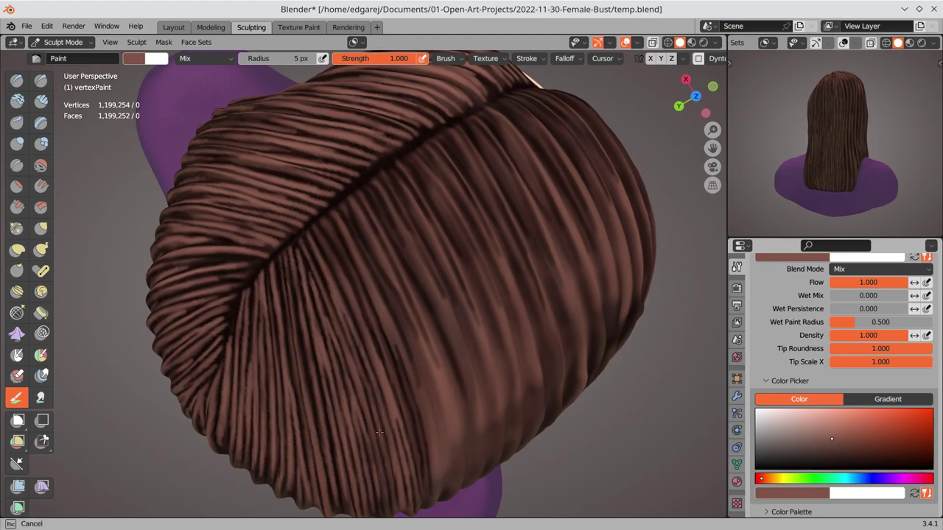
drag(320, 221, 416, 479)
mouse_move(335, 250)
middle_down()
mouse_move(488, 309)
mouse_move(461, 362)
mouse_move(442, 354)
mouse_move(472, 346)
middle_up()
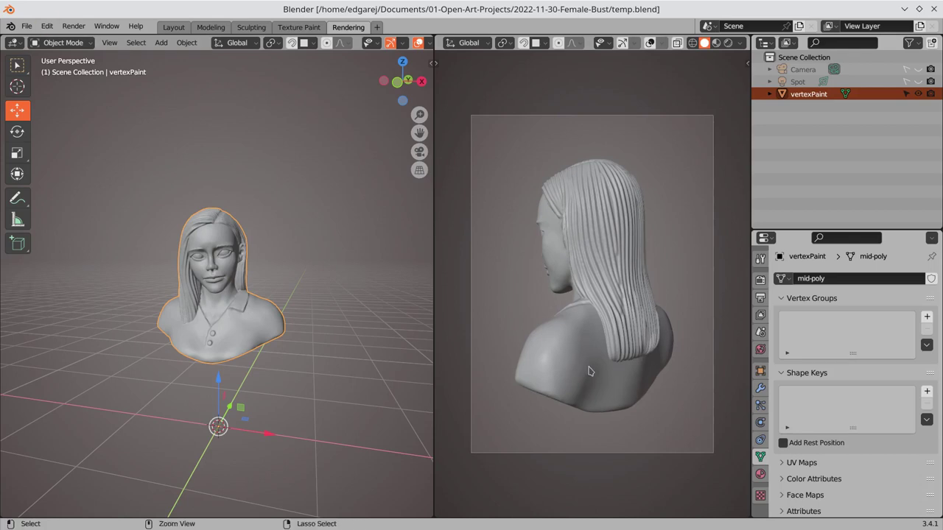
Turn the bust -120° on Z and render a test frame of its back
click(17, 132)
key(n)
drag(250, 441, 184, 450)
click(26, 26)
click(96, 42)
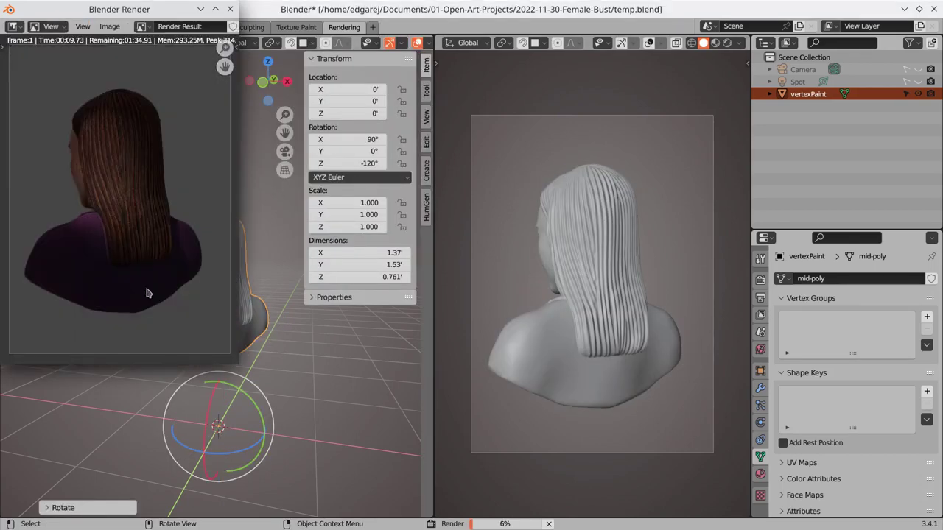
scroll(145, 299, up, 3)
scroll(165, 219, down, 2)
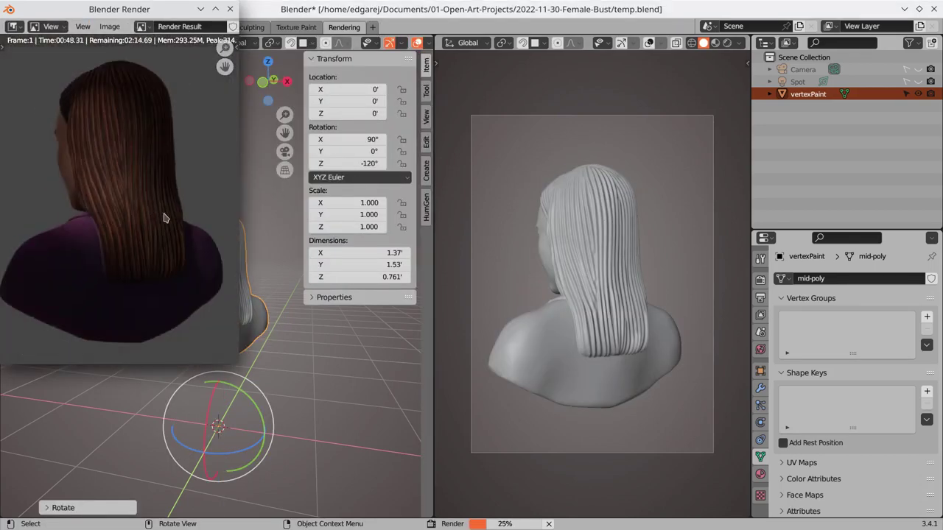
scroll(165, 221, down, 3)
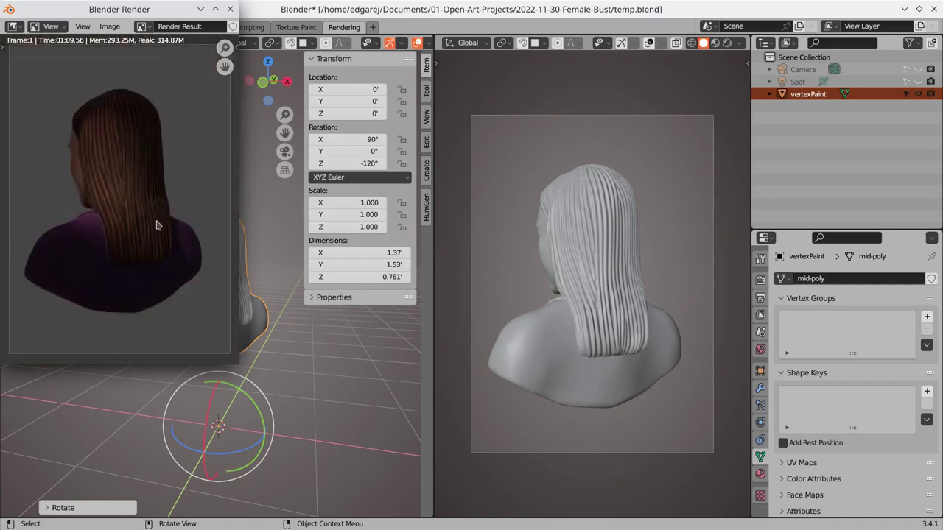
Close the render, reset the bust's rotation, apply Rotation & Scale, and save
key(Escape)
key(ctrl+z)
key(ctrl+a)
click(214, 382)
key(ctrl+s)
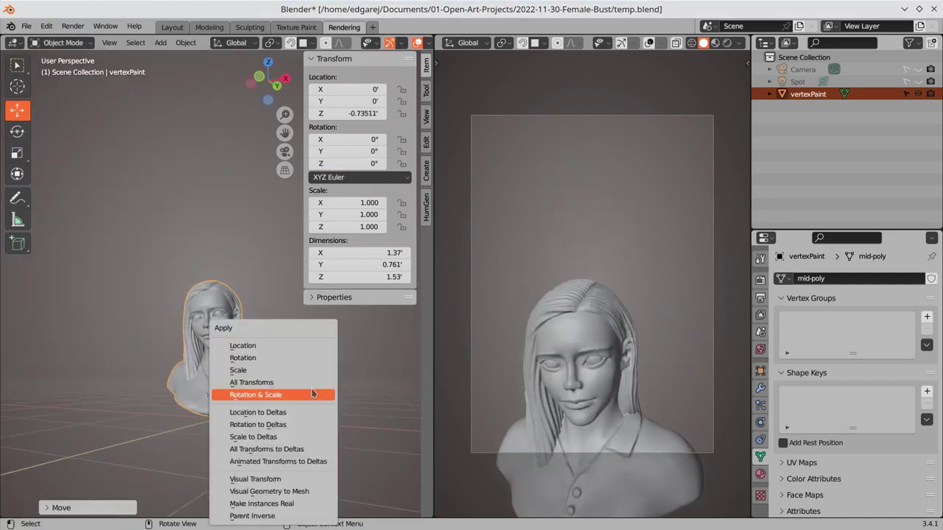
Move the camera to frame the bust's face and select the spot light
click(61, 270)
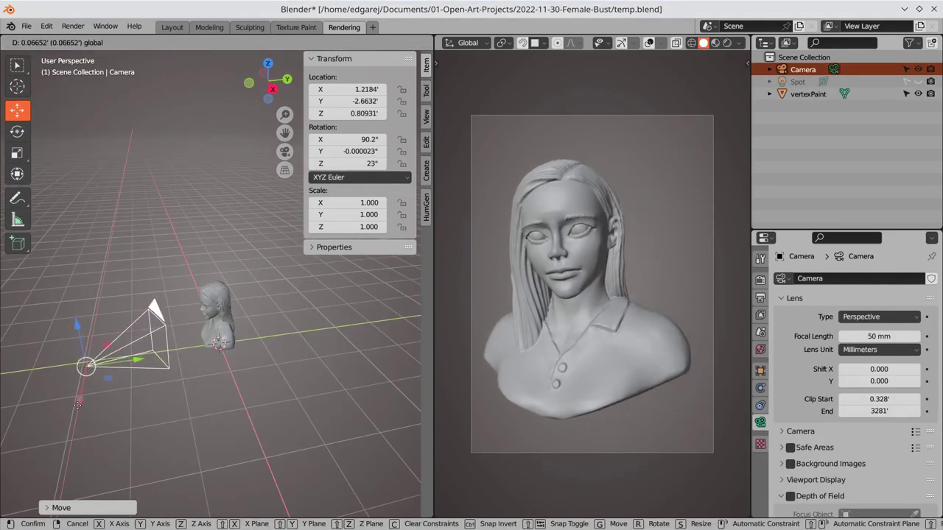
middle_drag(184, 332, 221, 309)
click(97, 193)
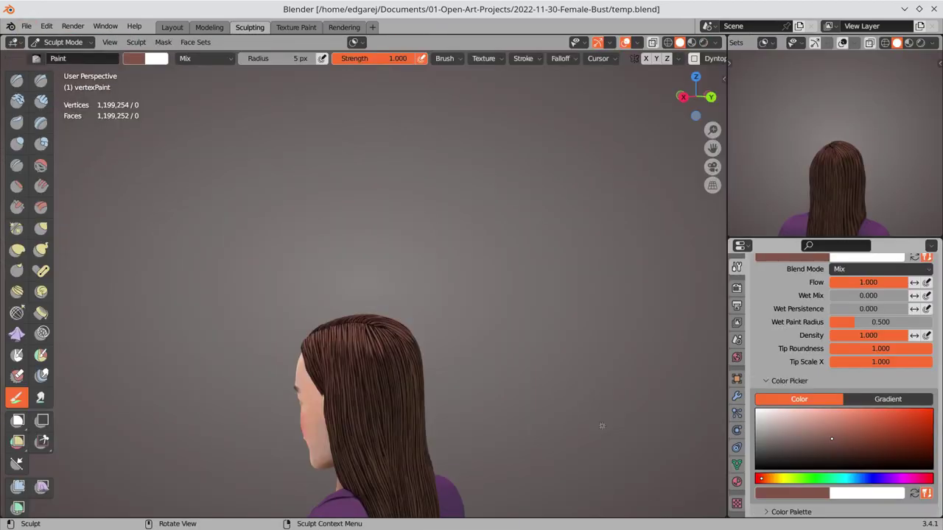
scroll(442, 332, up, 5)
Set the paint colour to black and paint thin dark streaks down from the crown
click(847, 467)
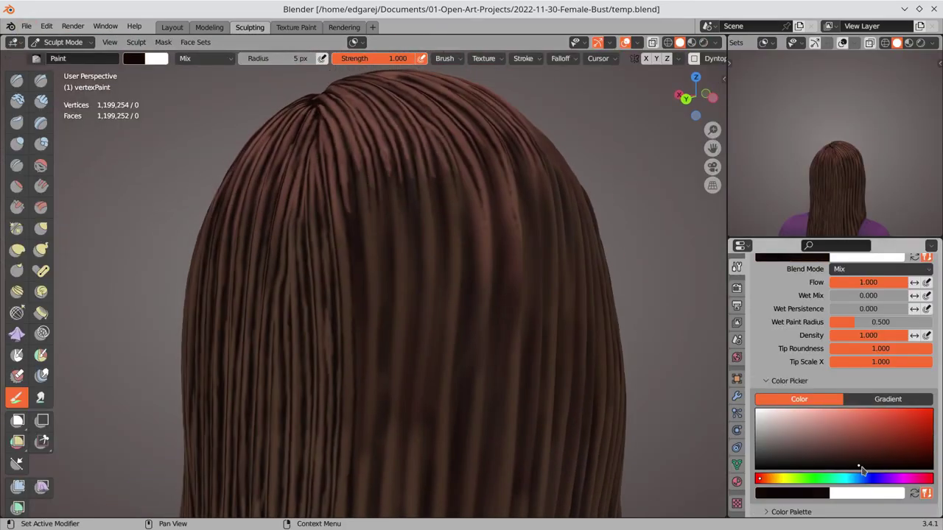
mouse_move(357, 302)
middle_down()
mouse_move(400, 320)
mouse_move(396, 227)
middle_up()
drag(398, 156, 400, 411)
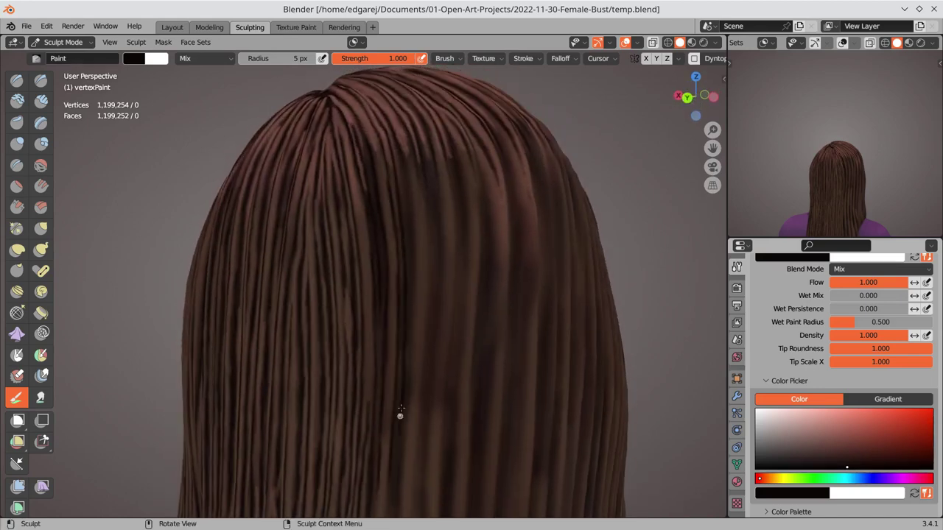
mouse_move(422, 165)
mouse_down()
mouse_move(426, 280)
mouse_move(408, 454)
mouse_up()
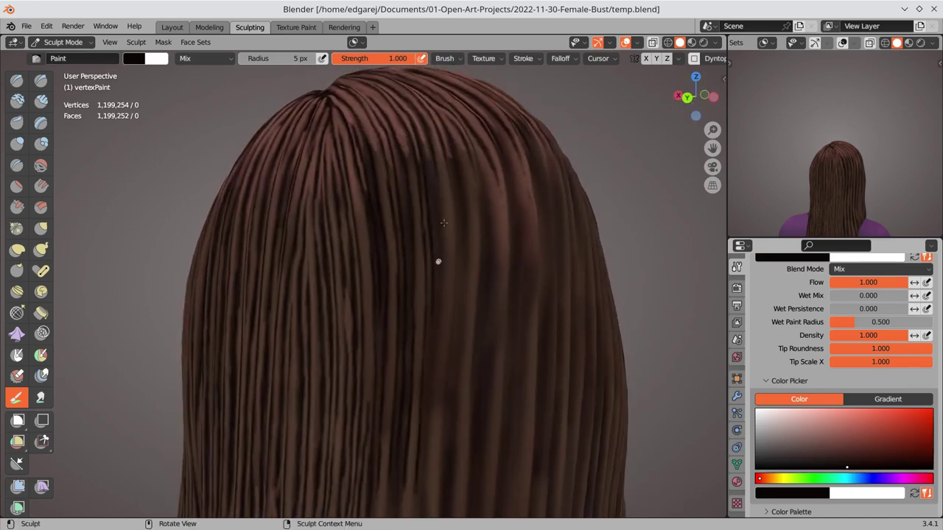
drag(443, 223, 431, 417)
Sample a brown from the hair and add faint lighter streaks on the back hair
key(s)
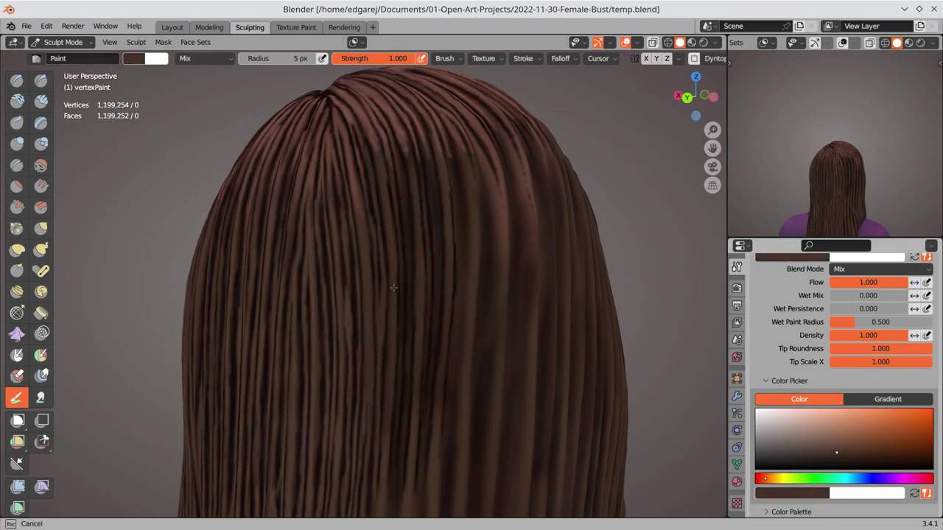
drag(393, 287, 402, 293)
drag(410, 184, 421, 347)
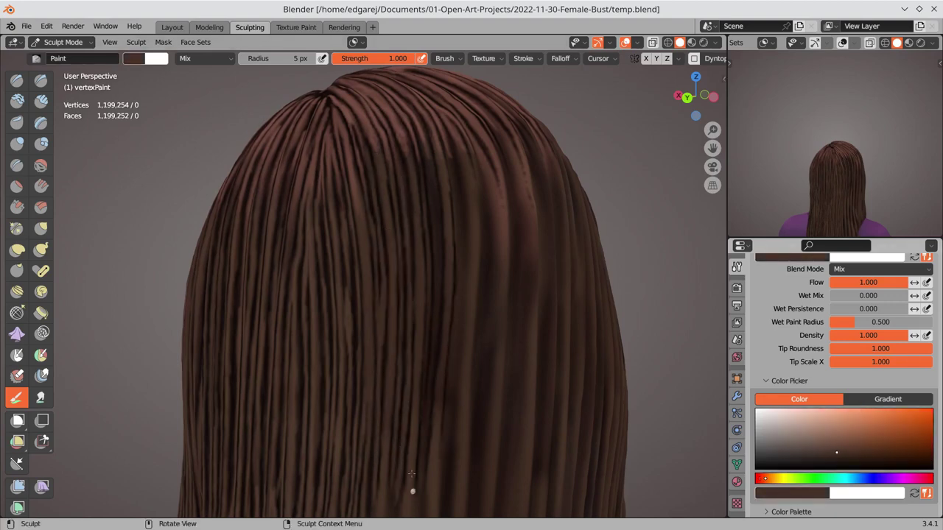
drag(411, 474, 435, 234)
drag(448, 204, 415, 379)
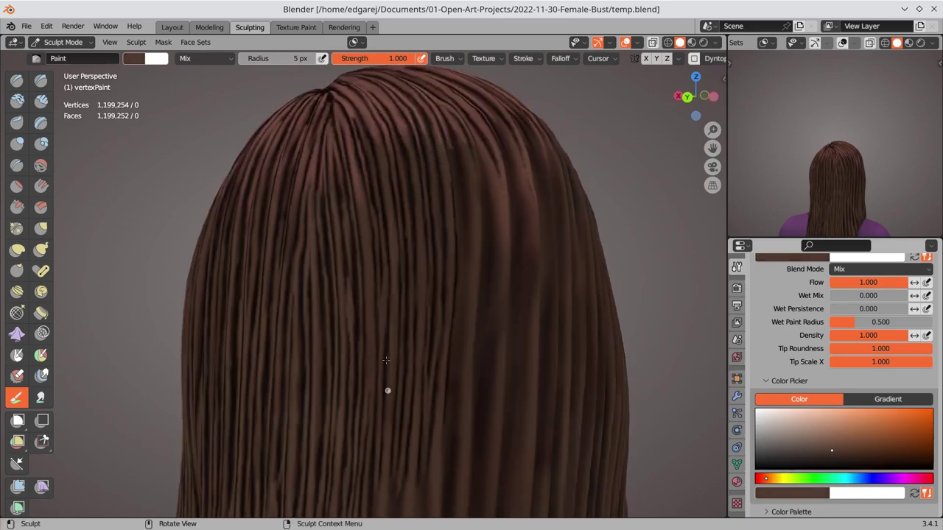
drag(371, 331, 427, 316)
shift+middle_drag(427, 317, 520, 210)
Sample near-black and paint dark streaks down the lower back hair
key(s)
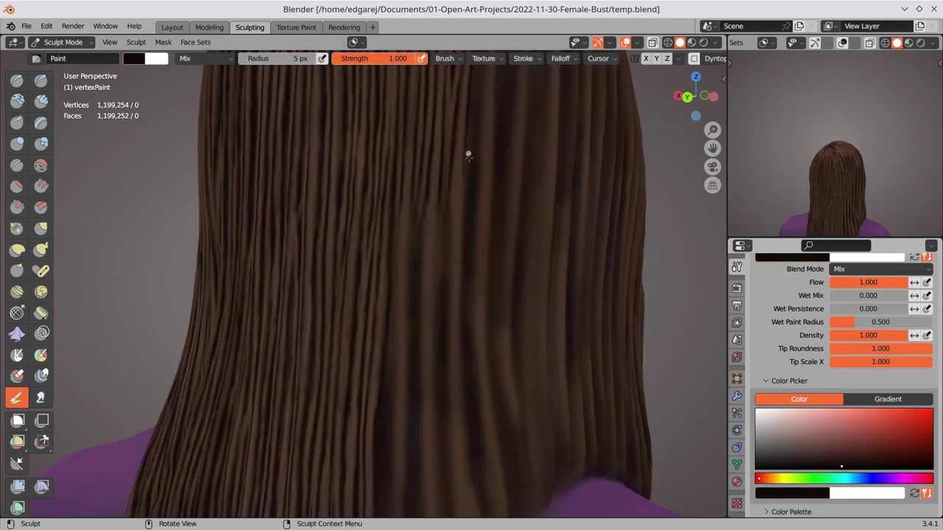
shift+middle_drag(467, 154, 497, 223)
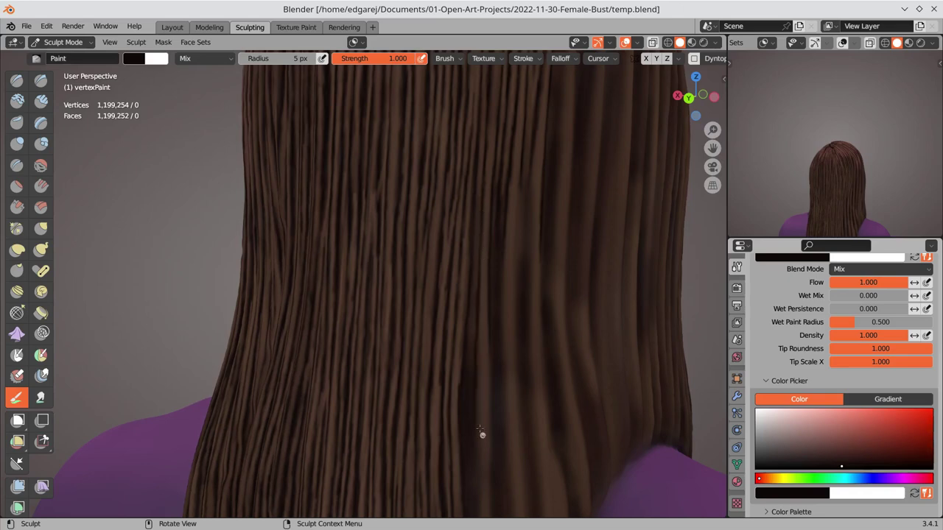
drag(491, 447, 509, 451)
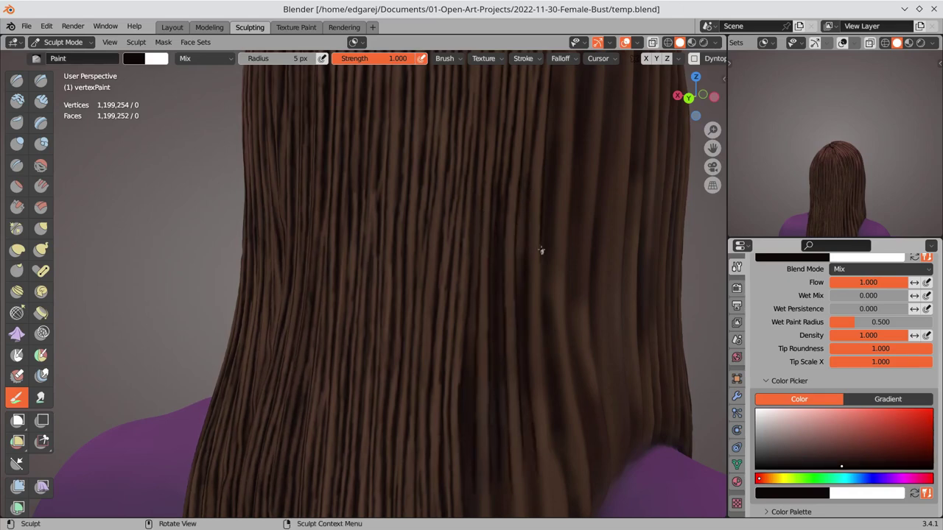
drag(483, 376, 483, 504)
mouse_move(515, 397)
mouse_down()
mouse_move(523, 452)
mouse_move(511, 346)
mouse_up()
Sample a lighter brown and paint light vertical streaks down the back hair
key(s)
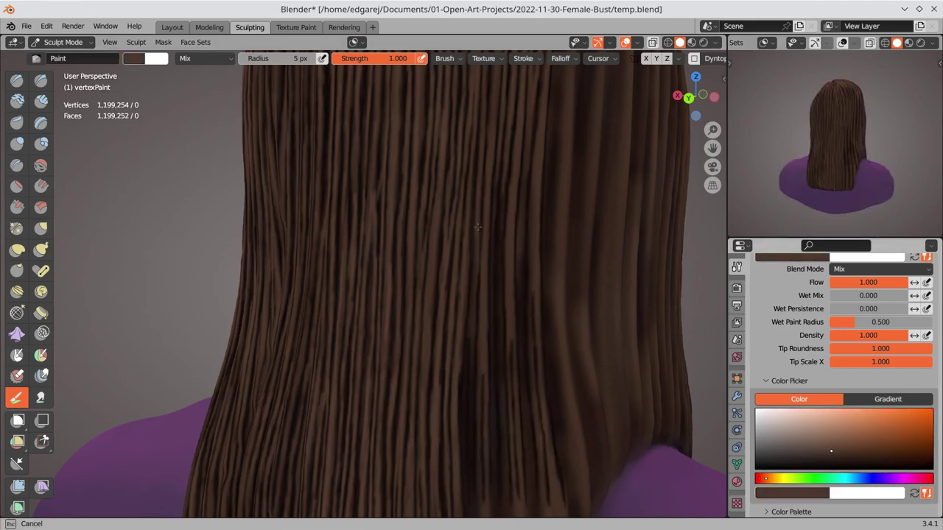
drag(473, 265, 480, 495)
drag(492, 185, 491, 289)
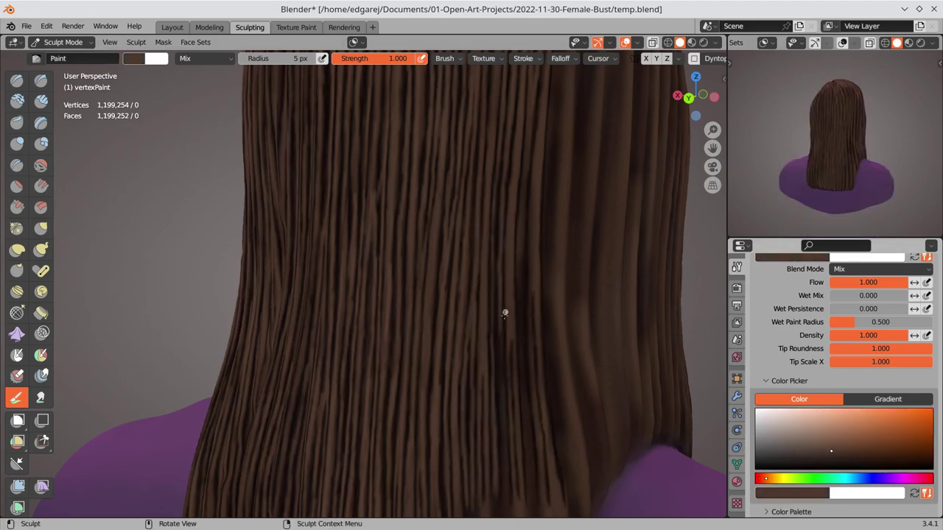
drag(523, 147, 525, 501)
drag(531, 236, 532, 401)
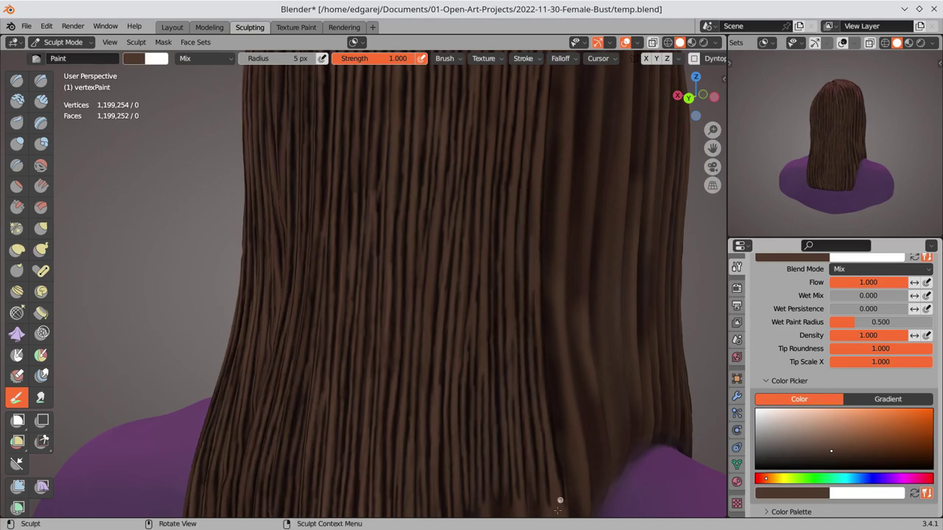
Paint a near-black line along a hair strand over the shoulder
middle_drag(558, 499, 331, 200)
key(s)
drag(331, 247, 337, 346)
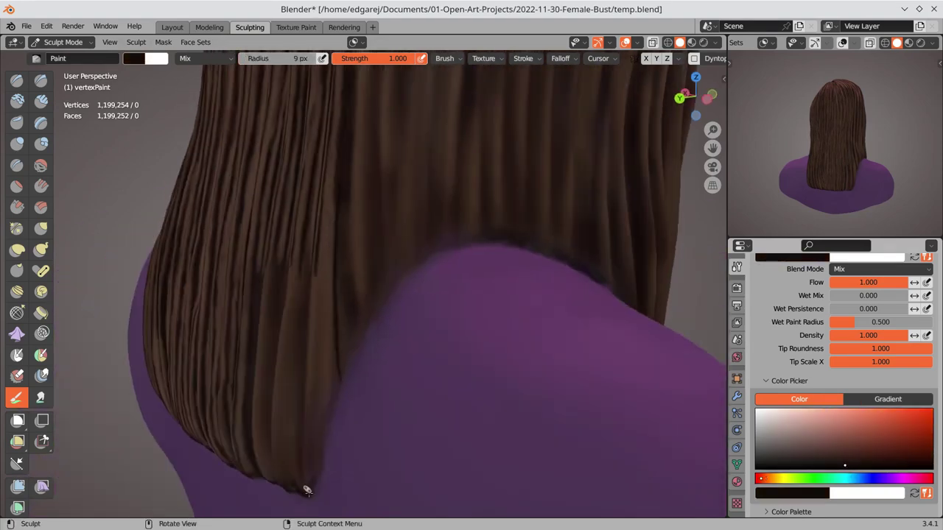
Shrink the brush to 5 px and paint short dark strand lines on the lower hair
drag(307, 490, 450, 242)
mouse_move(451, 243)
middle_down()
mouse_move(490, 205)
mouse_move(452, 286)
middle_up()
key(bracketleft)
key(bracketleft)
key(bracketleft)
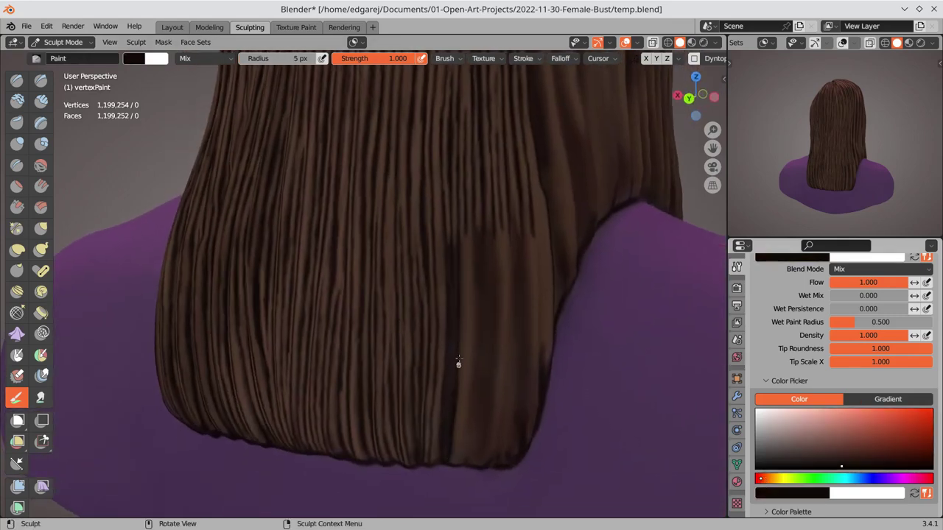
drag(459, 361, 434, 402)
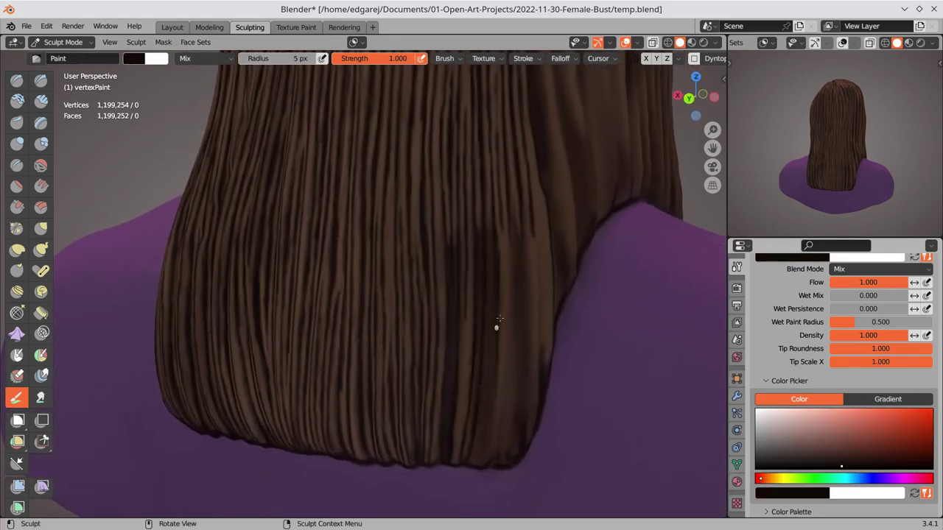
drag(500, 318, 486, 449)
middle_drag(486, 449, 484, 231)
drag(484, 231, 480, 280)
middle_drag(480, 280, 484, 242)
mouse_move(484, 242)
mouse_down()
mouse_move(463, 336)
mouse_move(461, 442)
mouse_up()
drag(488, 267, 478, 368)
middle_drag(477, 368, 434, 232)
drag(434, 232, 434, 432)
middle_drag(434, 432, 424, 390)
drag(424, 390, 422, 177)
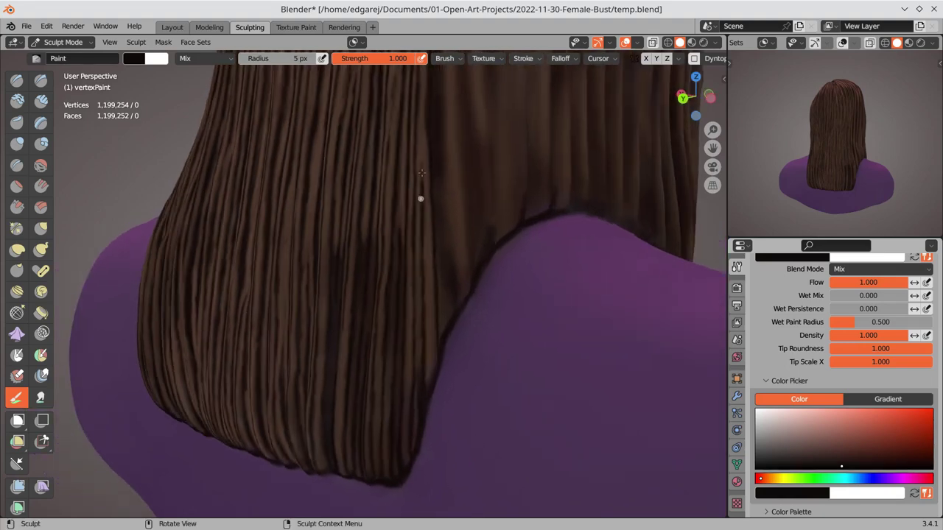
Sample a dark brown and paint thin vertical brown strand strokes over the lower hair
key(s)
drag(418, 366, 418, 447)
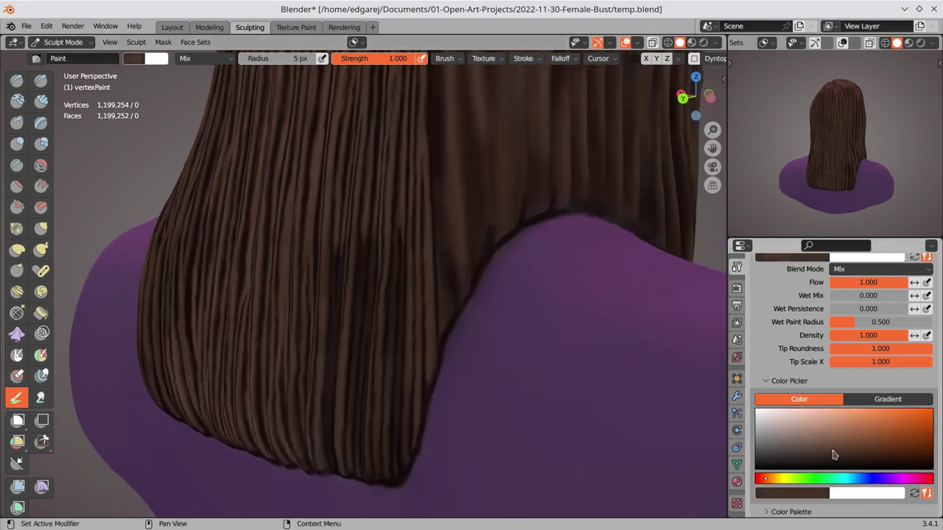
drag(403, 227, 398, 474)
drag(405, 375, 406, 466)
drag(394, 197, 388, 369)
middle_drag(387, 370, 447, 379)
drag(446, 378, 447, 415)
drag(442, 200, 435, 430)
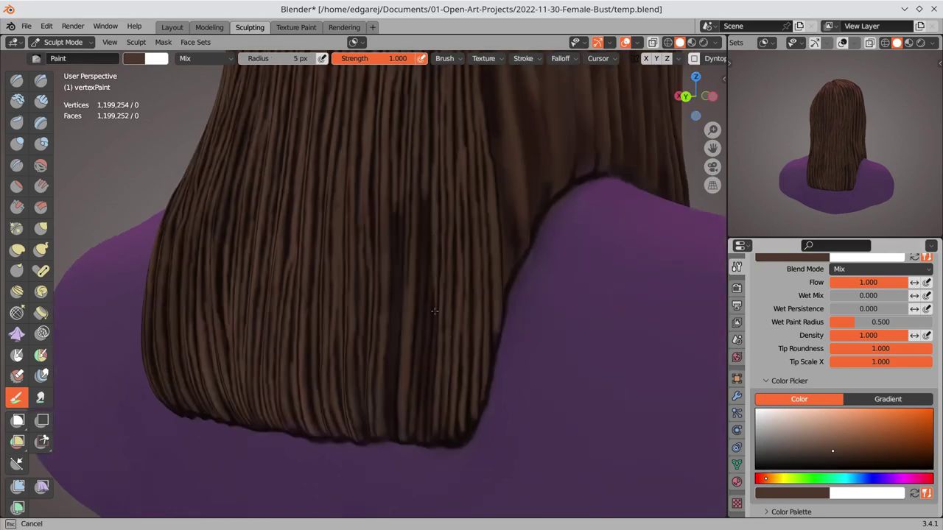
drag(434, 243, 420, 358)
drag(422, 189, 421, 432)
middle_drag(422, 432, 481, 294)
drag(465, 212, 463, 445)
Sample black, paint one more dark strand line, and save the file
key(s)
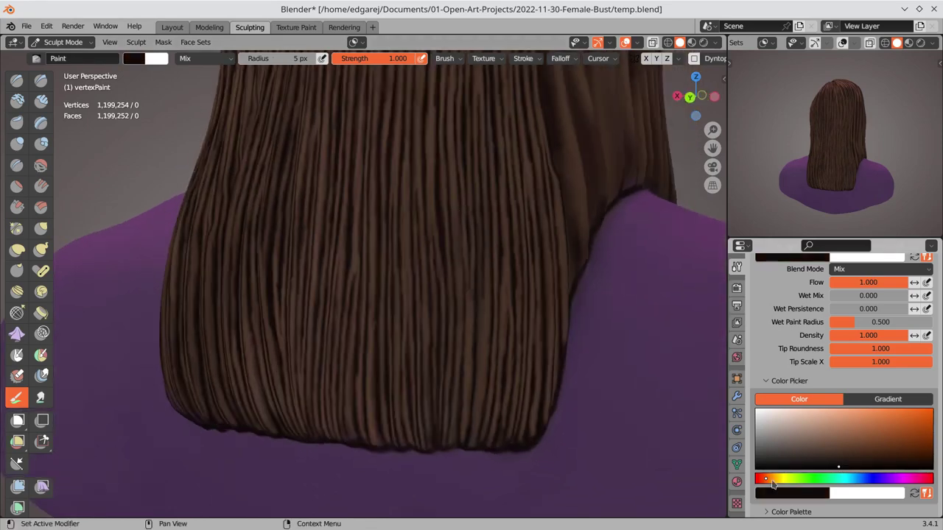
drag(483, 316, 483, 389)
key(ctrl+s)
mouse_move(467, 223)
middle_down()
mouse_move(501, 297)
mouse_move(435, 305)
mouse_move(602, 354)
mouse_move(642, 319)
mouse_move(589, 317)
mouse_move(643, 291)
mouse_move(322, 272)
mouse_move(286, 381)
mouse_move(231, 341)
middle_up()
Paint dark strand lines across the hair on top of the head
scroll(442, 280, up, 5)
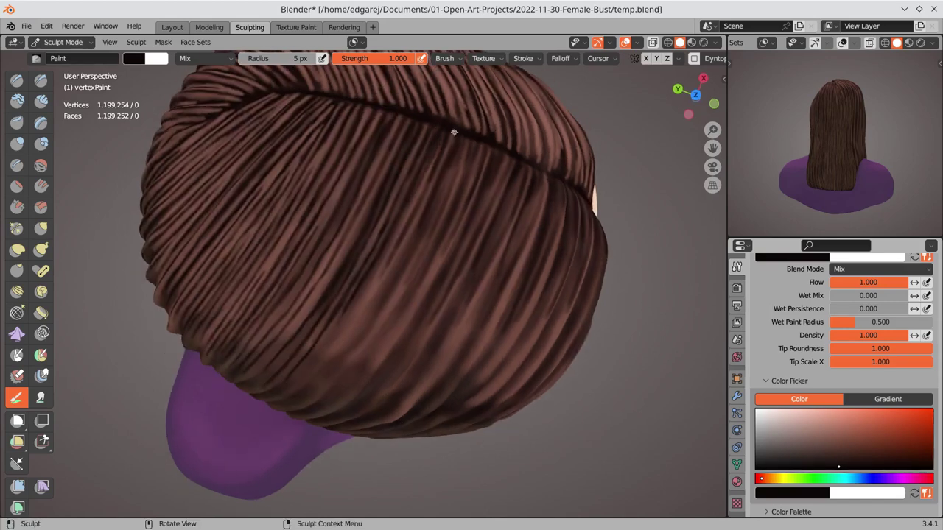
middle_drag(365, 294, 339, 280)
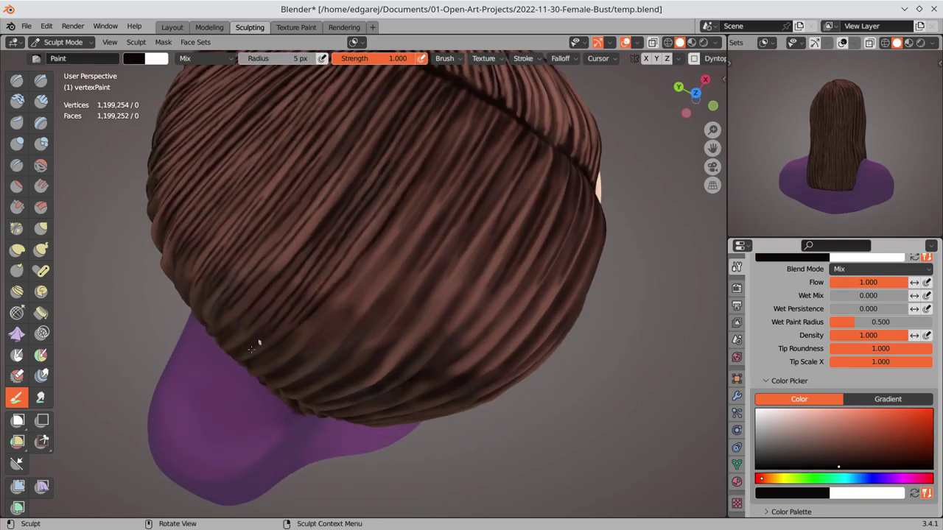
middle_drag(470, 275, 365, 252)
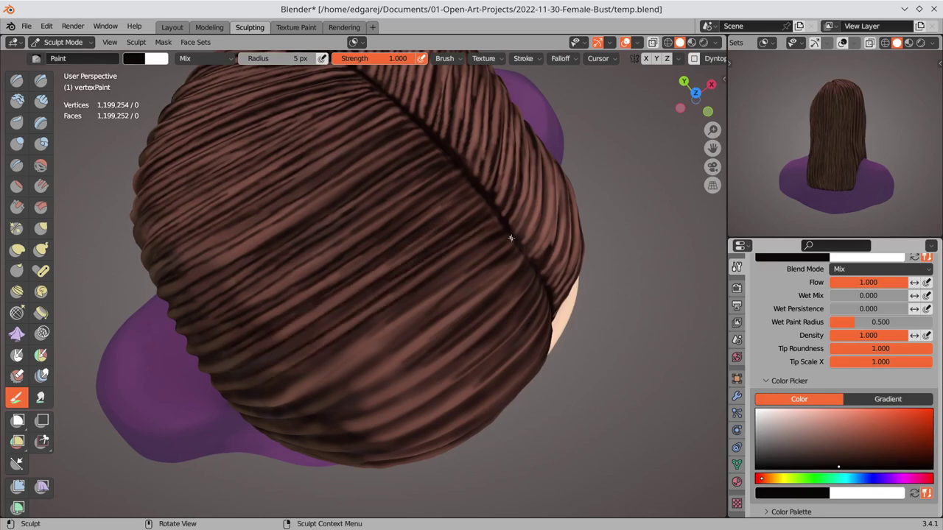
mouse_move(510, 238)
mouse_down()
mouse_move(331, 351)
mouse_move(436, 313)
mouse_up()
Sample the hair brown and paint lighter strokes along the top strands
key(s)
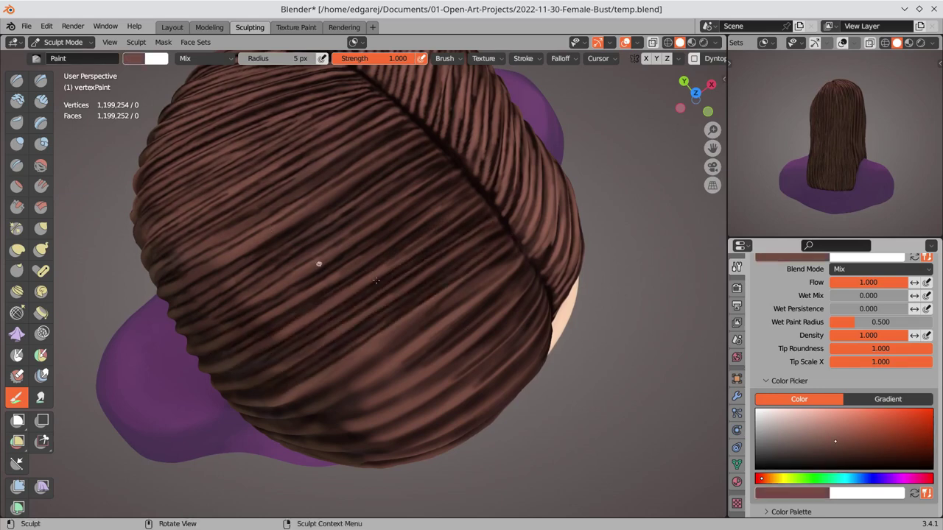
drag(315, 260, 197, 231)
middle_drag(198, 231, 339, 148)
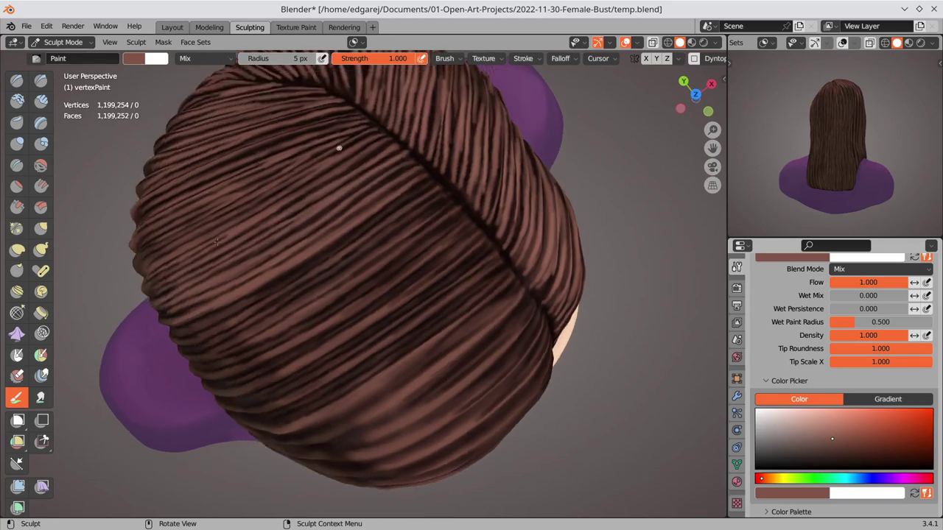
drag(339, 148, 305, 168)
middle_drag(305, 169, 194, 305)
mouse_move(194, 305)
mouse_down()
mouse_move(404, 192)
mouse_move(193, 326)
mouse_move(461, 202)
mouse_move(427, 294)
mouse_move(456, 216)
mouse_up()
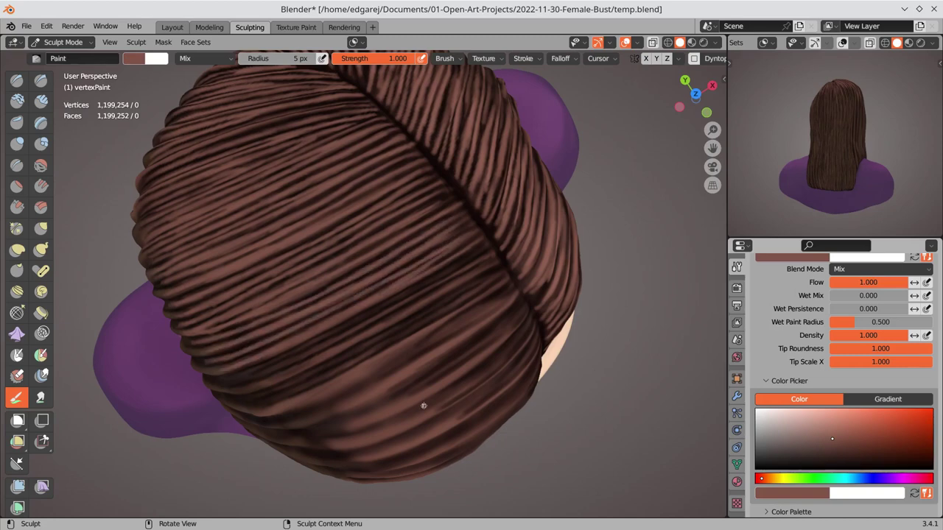
middle_drag(221, 350, 218, 333)
mouse_move(211, 348)
mouse_down()
mouse_move(452, 221)
mouse_move(220, 359)
mouse_move(442, 272)
mouse_up()
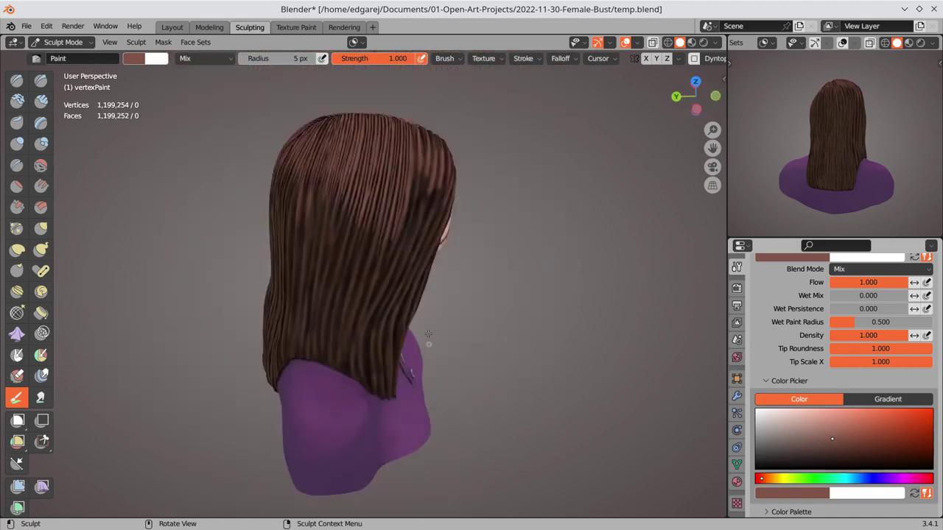
Zoom in on the back hair, paint a thin dark streak, and sample dark brown and near-black tones
middle_drag(442, 273, 432, 221)
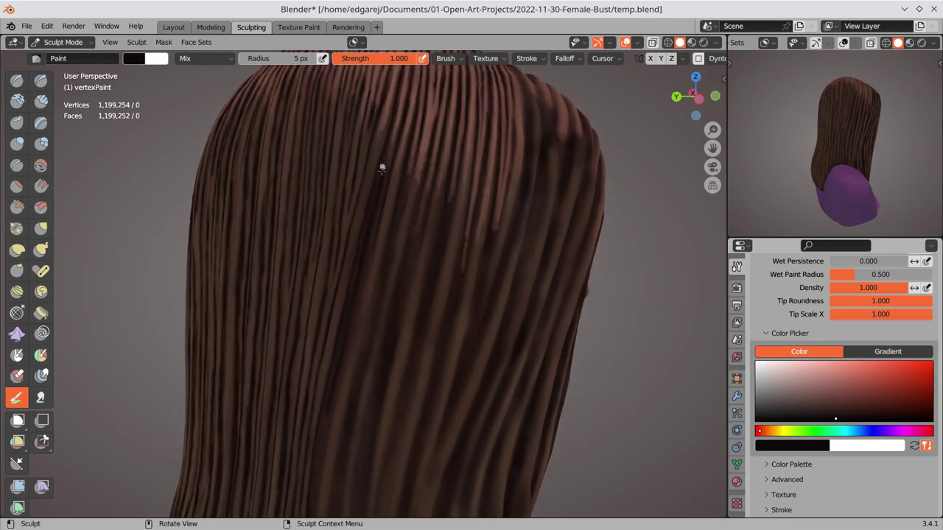
ctrl+middle_drag(341, 373, 331, 437)
drag(390, 215, 400, 283)
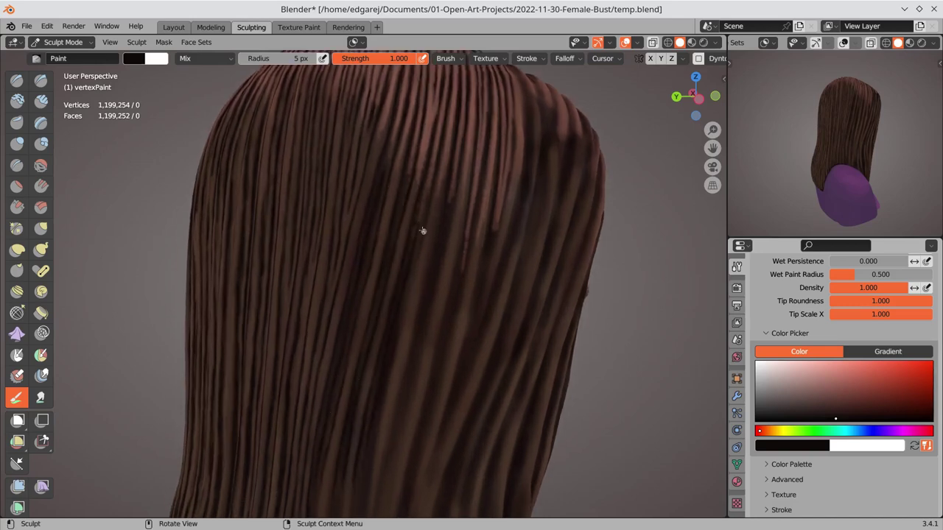
click(341, 485)
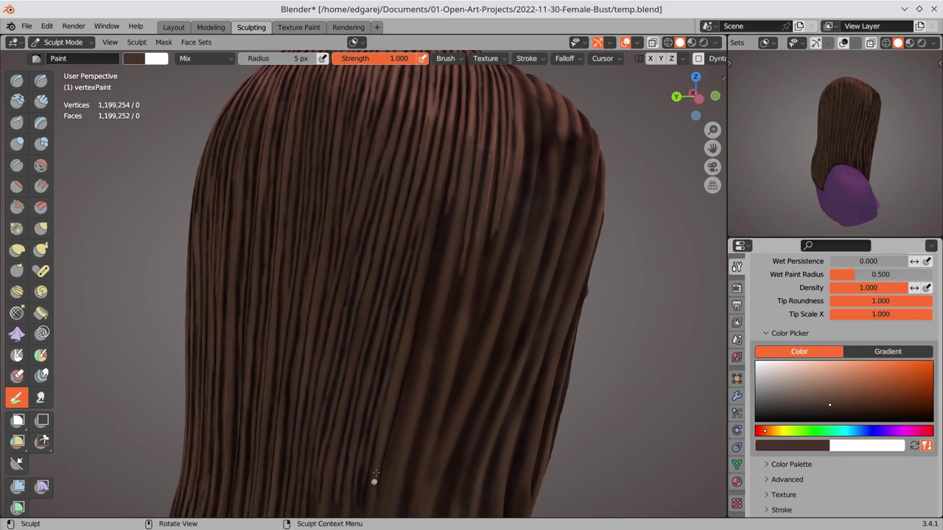
key(s)
middle_drag(444, 453, 457, 277)
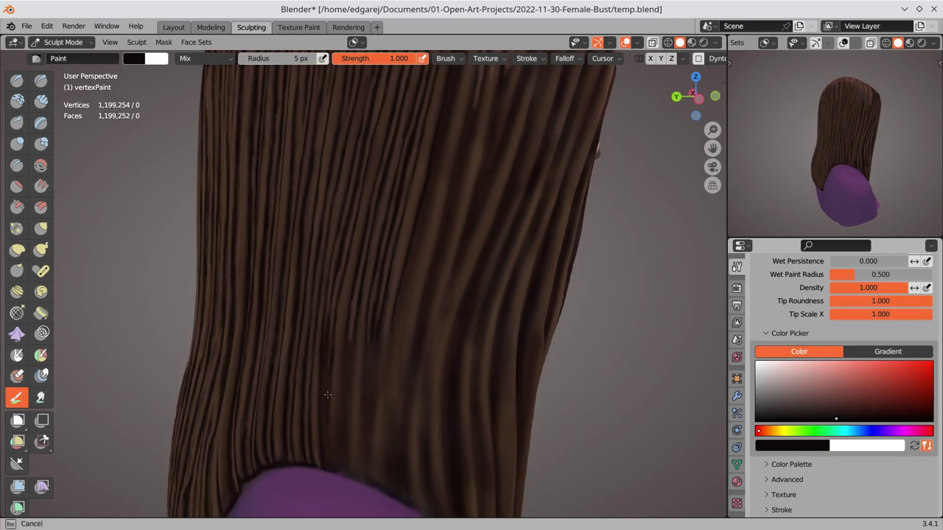
mouse_move(340, 473)
middle_down()
mouse_move(361, 309)
mouse_move(383, 295)
mouse_move(426, 311)
mouse_move(456, 387)
mouse_move(524, 405)
mouse_move(418, 431)
mouse_move(488, 236)
middle_up()
Save the file and paint thin near-black strokes down the back hair
key(s)
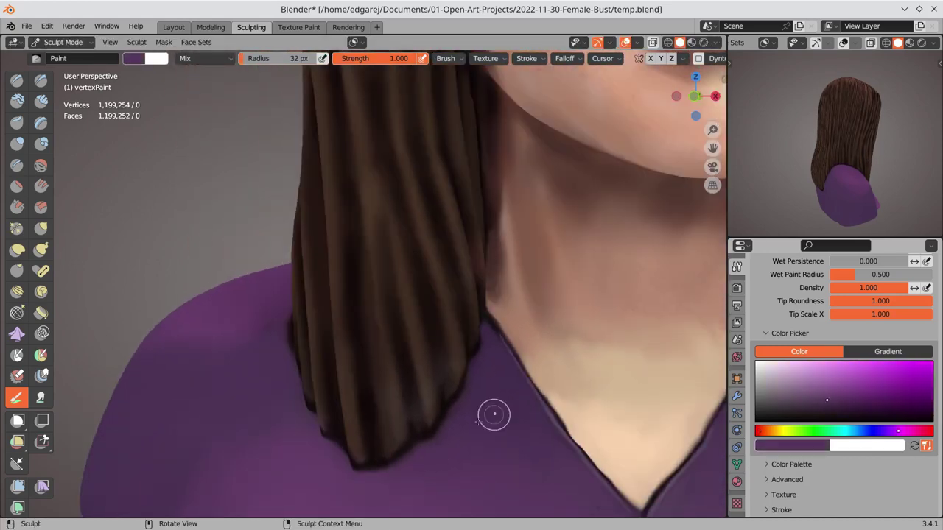
mouse_move(494, 414)
middle_down()
mouse_move(400, 432)
mouse_move(253, 358)
mouse_move(417, 453)
mouse_move(447, 337)
mouse_move(405, 314)
middle_up()
key(ctrl+s)
key(s)
mouse_move(408, 315)
mouse_down()
mouse_move(405, 438)
mouse_move(425, 452)
mouse_up()
drag(417, 404, 417, 446)
Sample brown and near-black tones while working along the side of the hair to the top
key(s)
mouse_move(421, 347)
middle_down()
mouse_move(392, 277)
mouse_move(386, 311)
mouse_move(407, 313)
middle_up()
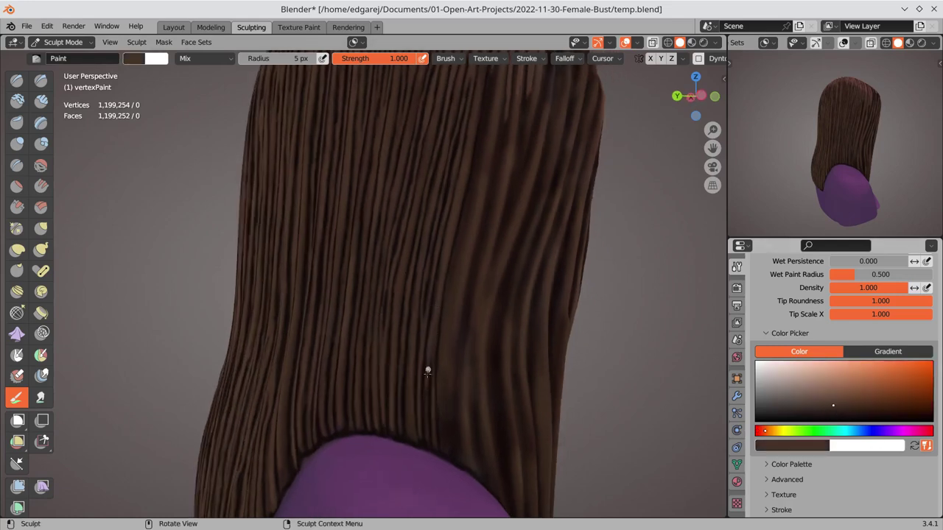
mouse_move(402, 376)
middle_down()
mouse_move(501, 337)
mouse_move(492, 332)
middle_up()
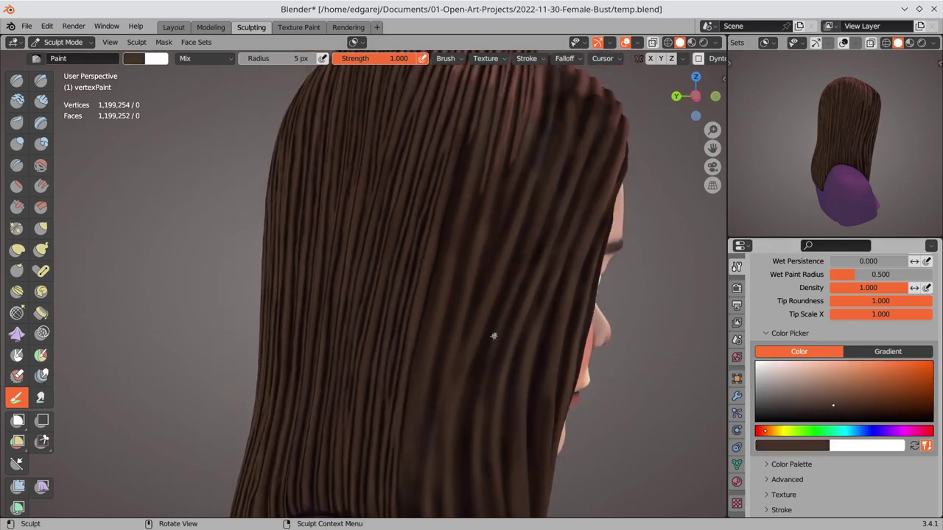
key(s)
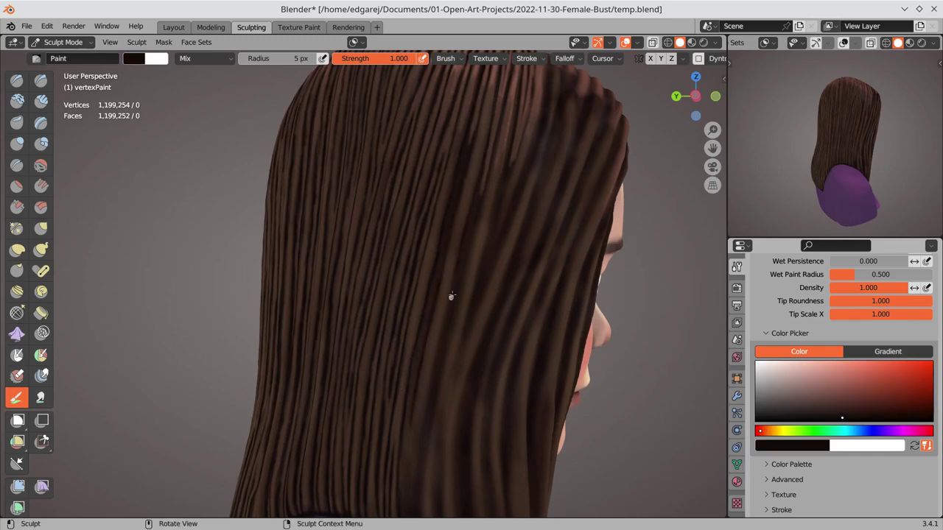
middle_drag(450, 296, 410, 379)
mouse_move(451, 231)
middle_down()
mouse_move(417, 279)
mouse_move(482, 179)
middle_up()
key(s)
key(s)
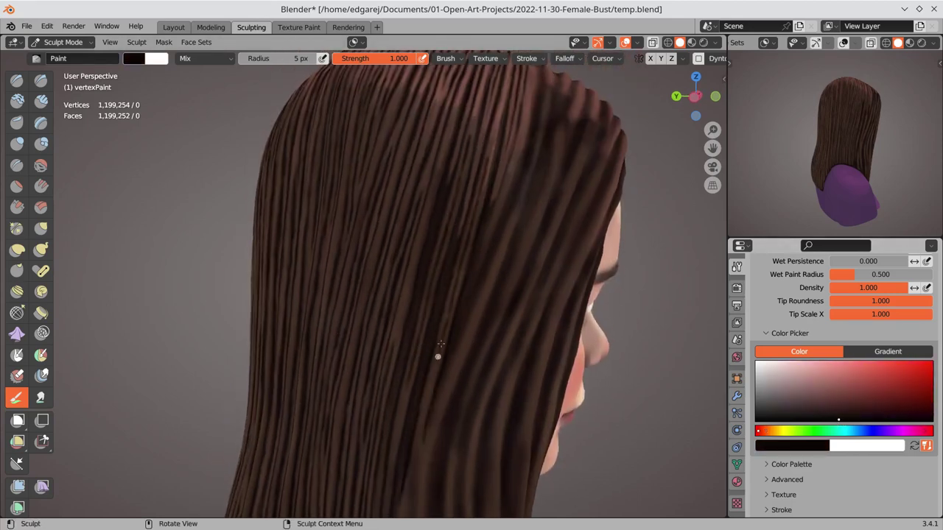
mouse_move(436, 358)
middle_down()
mouse_move(520, 151)
mouse_move(500, 289)
mouse_move(406, 277)
mouse_move(400, 235)
middle_up()
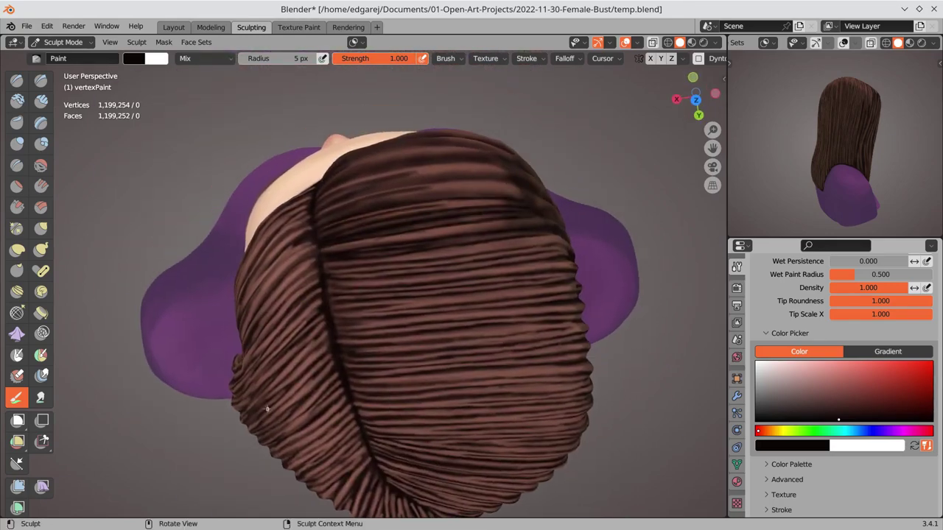
Sample a lighter brown and paint horizontal streaks across the top, middle and lower back hair
key(s)
mouse_move(353, 246)
mouse_down()
mouse_move(322, 229)
mouse_move(435, 224)
mouse_up()
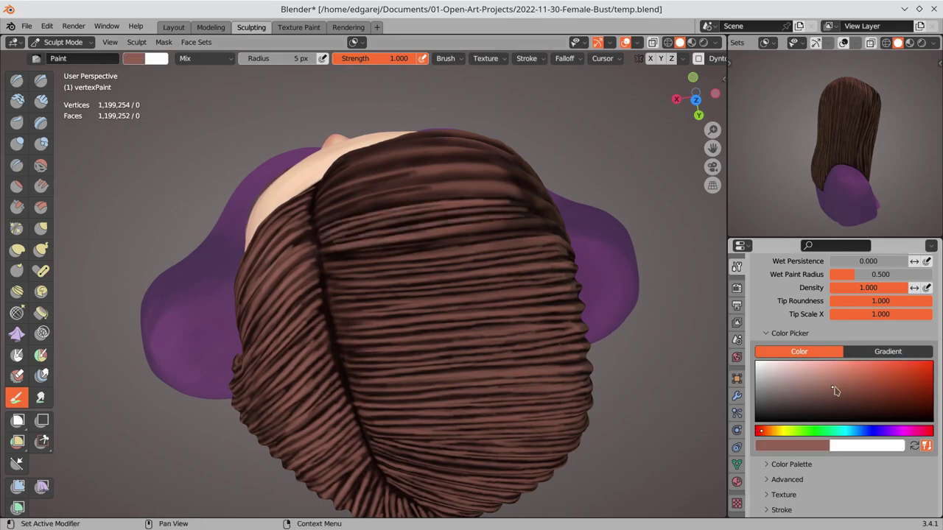
mouse_move(328, 247)
mouse_down()
mouse_move(387, 219)
mouse_move(489, 214)
mouse_move(518, 242)
mouse_up()
drag(329, 265, 547, 255)
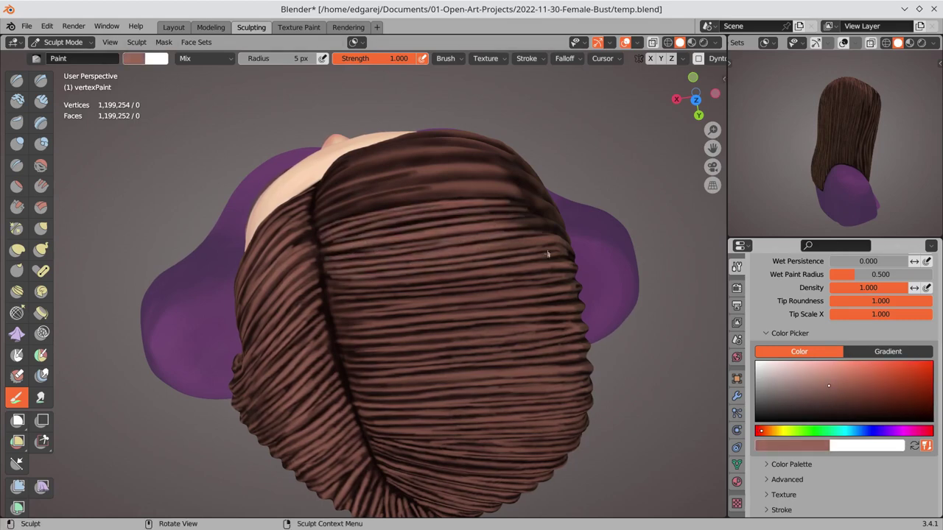
drag(385, 289, 547, 281)
drag(332, 299, 530, 290)
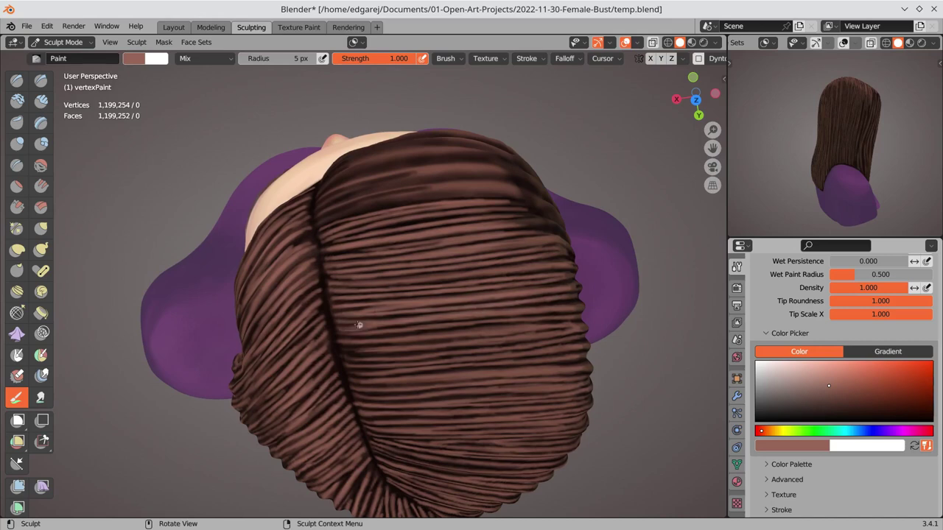
drag(358, 325, 536, 326)
drag(344, 341, 459, 334)
middle_drag(465, 332, 468, 329)
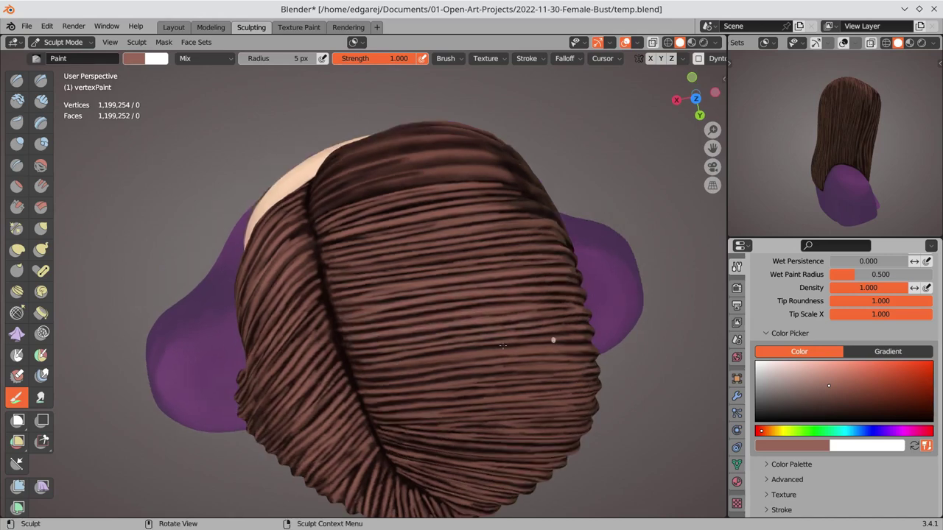
drag(357, 373, 560, 371)
drag(450, 383, 538, 384)
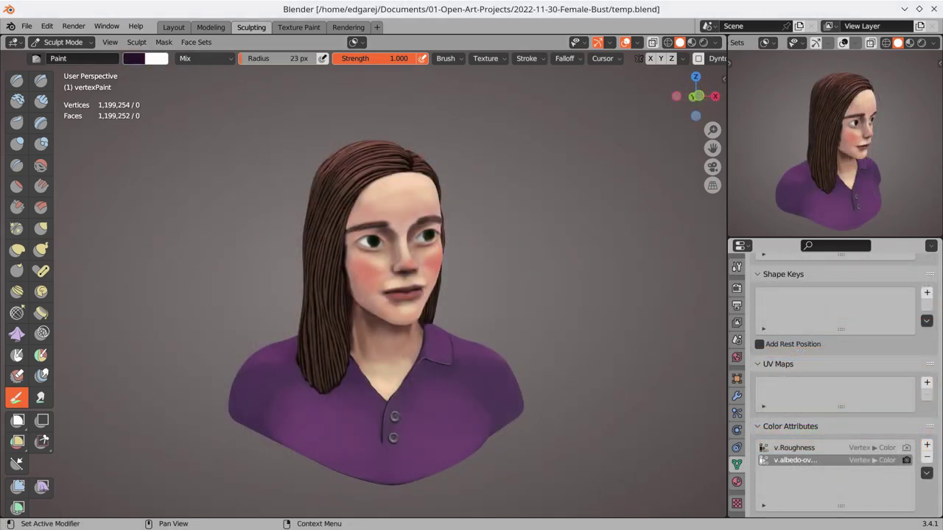
Orbit the bust between side and frontal views of the face to prepare for jaw shading
middle_drag(582, 277, 554, 276)
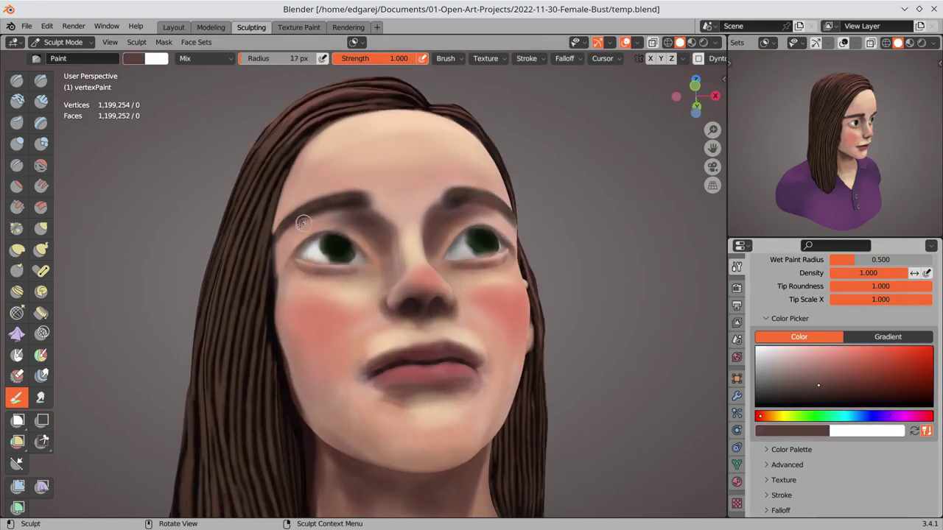
mouse_move(472, 294)
middle_down()
mouse_move(414, 300)
mouse_move(384, 317)
mouse_move(322, 309)
middle_up()
middle_drag(336, 394, 295, 339)
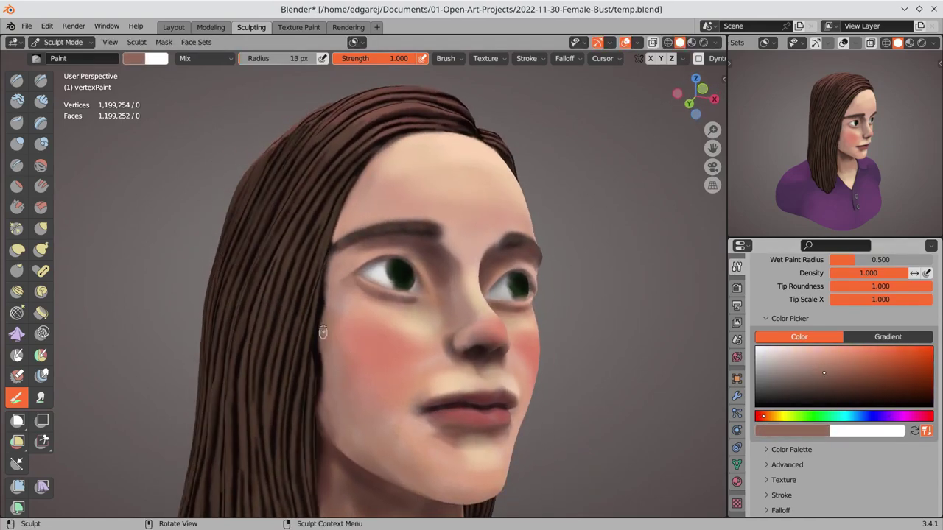
scroll(279, 325, up, 3)
key(f)
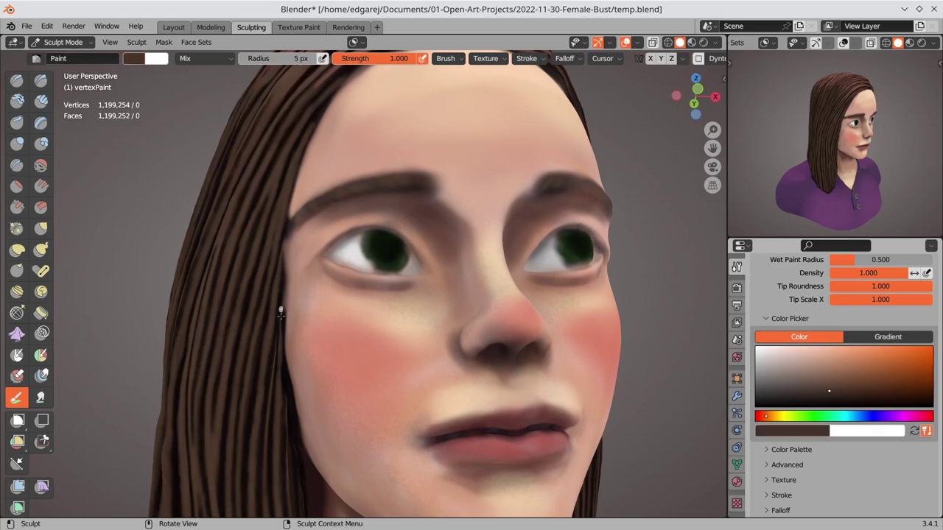
key(Escape)
scroll(282, 328, down, 3)
Shrink the paint brush and save, viewing the head from profile and three-quarter angles
middle_drag(288, 331, 336, 363)
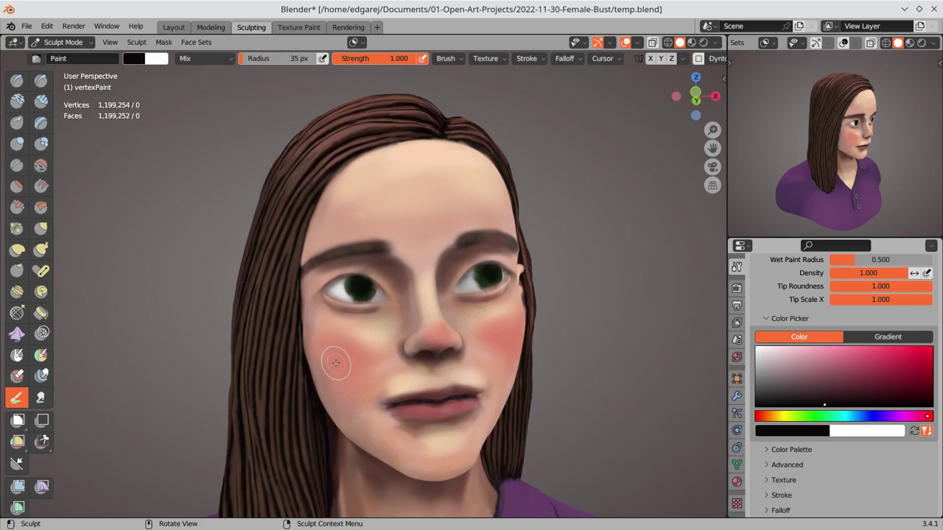
middle_drag(646, 339, 362, 324)
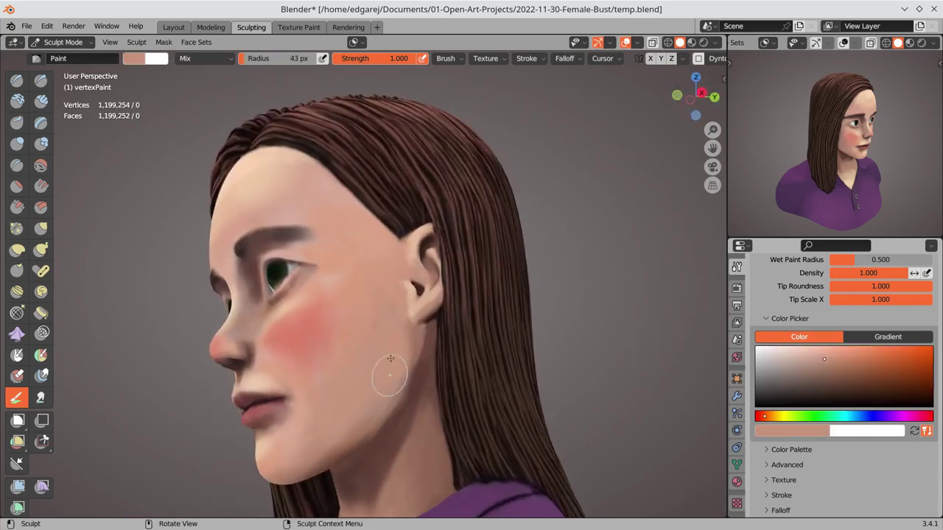
middle_drag(390, 359, 388, 320)
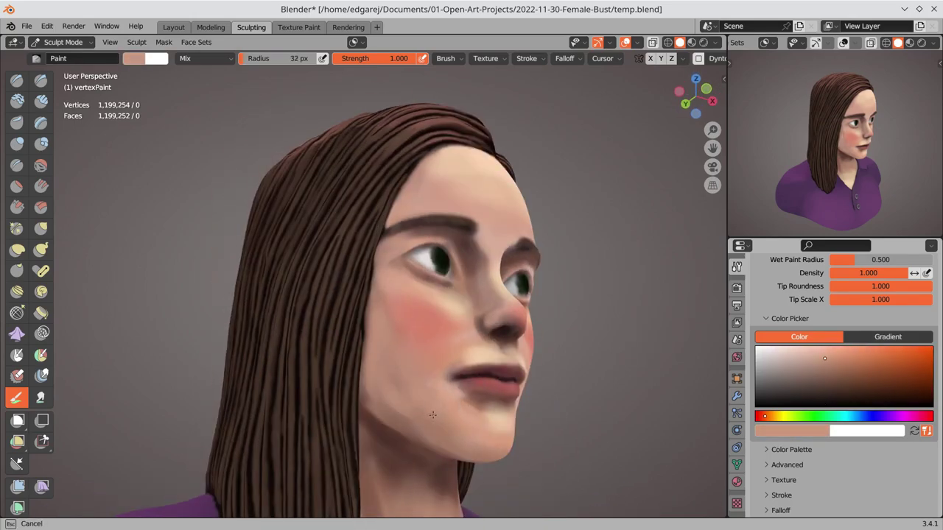
click(432, 416)
mouse_move(433, 416)
middle_down()
mouse_move(475, 351)
mouse_move(471, 295)
mouse_move(448, 219)
mouse_move(311, 317)
middle_up()
key(ctrl+s)
Sample darker and lighter skin tones and shade under the chin with a 13 px brush
key(s)
key(s)
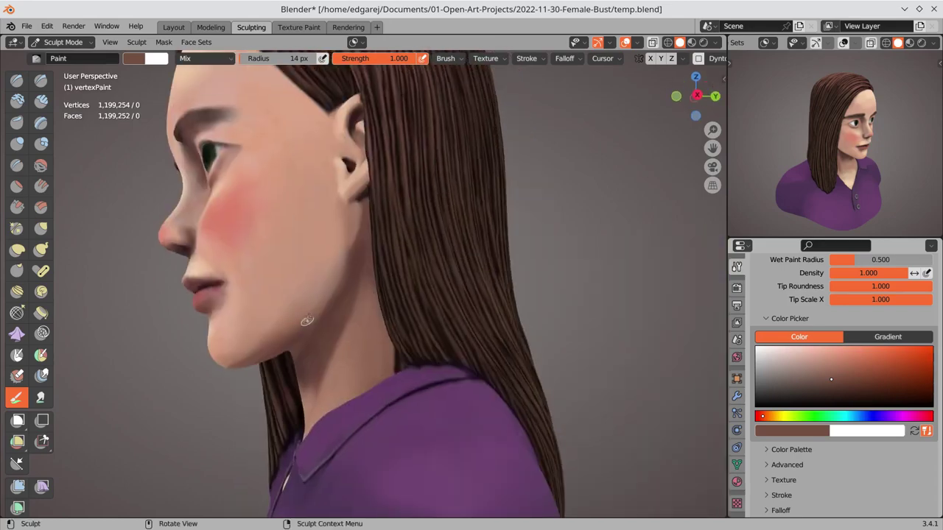
mouse_move(246, 330)
middle_down()
mouse_move(264, 282)
mouse_move(384, 190)
mouse_move(423, 200)
mouse_move(411, 311)
mouse_move(434, 364)
mouse_move(415, 400)
mouse_move(437, 326)
middle_up()
key(s)
key(s)
key(s)
key(f)
click(400, 213)
key(s)
key(s)
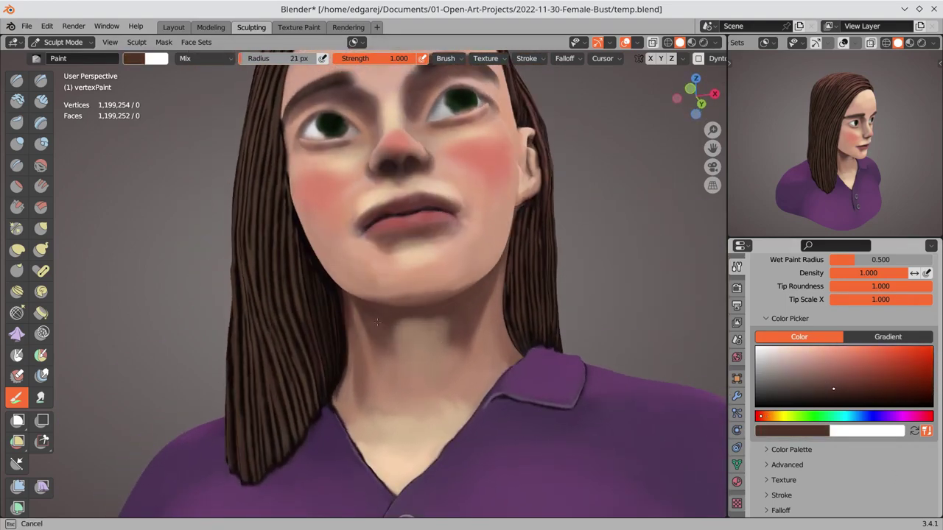
Sample dark and light skin colours, set the brush size, and save while shading the neck
mouse_move(338, 389)
middle_down()
mouse_move(435, 331)
mouse_move(463, 376)
mouse_move(411, 357)
mouse_move(410, 400)
mouse_move(430, 222)
mouse_move(400, 341)
mouse_move(467, 270)
mouse_move(439, 387)
mouse_move(474, 280)
mouse_move(406, 370)
mouse_move(480, 379)
mouse_move(402, 343)
mouse_move(508, 440)
mouse_move(439, 425)
mouse_move(416, 480)
middle_up()
key(s)
key(s)
key(s)
key(ctrl+s)
key(f)
click(440, 387)
key(s)
key(s)
key(s)
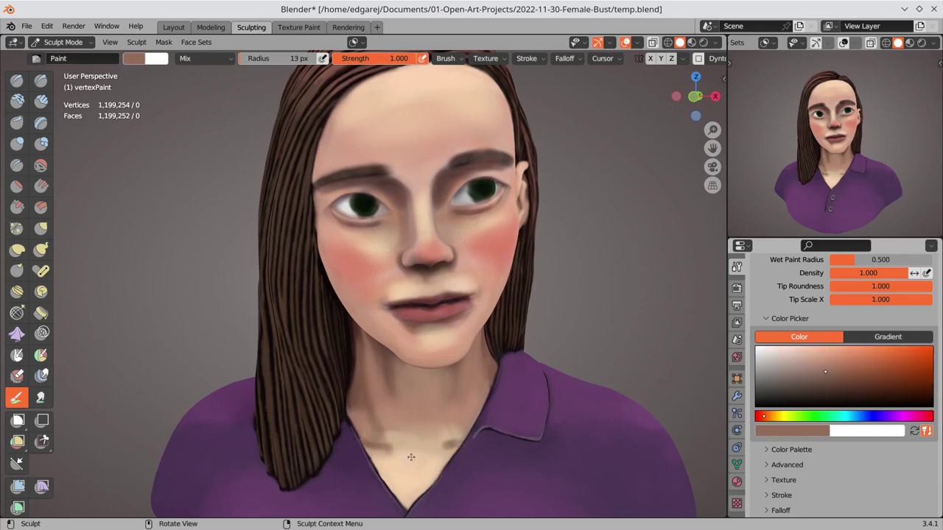
key(s)
Sample a near-black colour and paint dark collarbone contours on the frontal chest
middle_drag(452, 445, 394, 437)
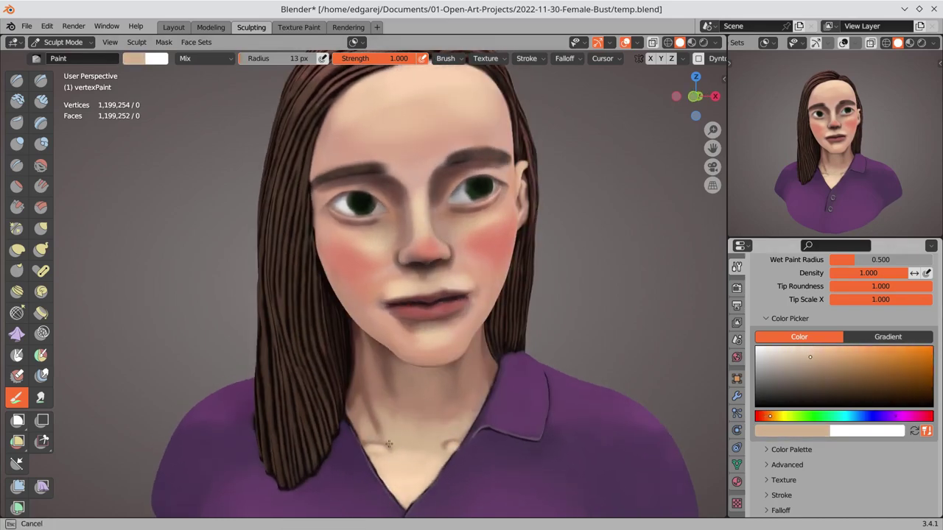
mouse_move(474, 397)
middle_down()
mouse_move(442, 376)
mouse_move(479, 372)
middle_up()
key(s)
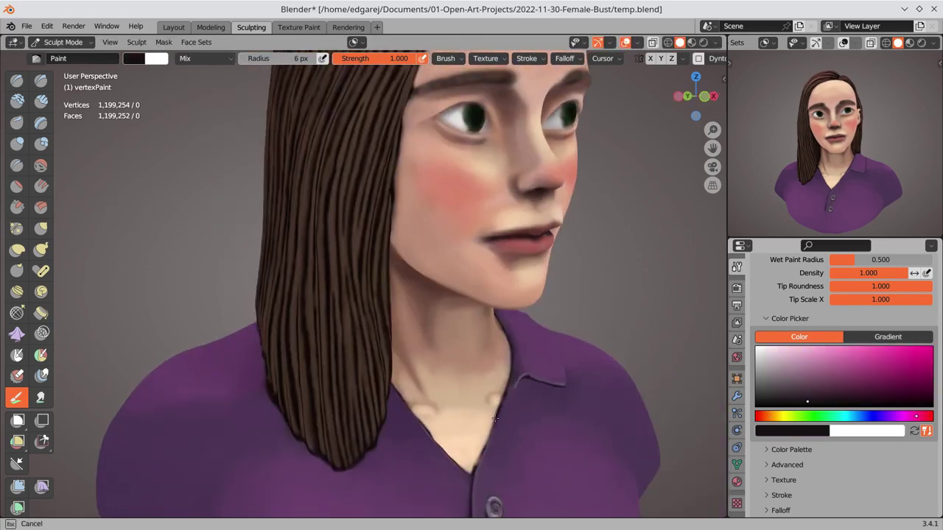
scroll(501, 366, down, 3)
scroll(359, 359, up, 1)
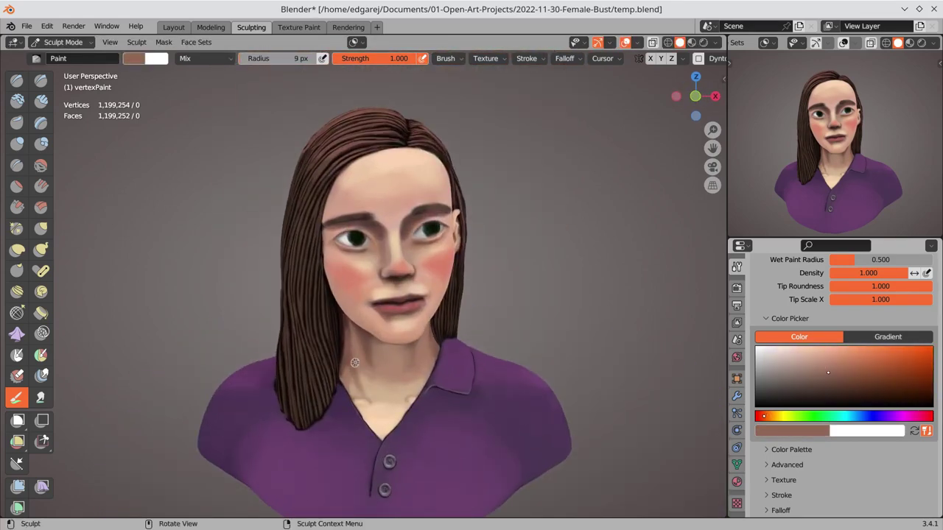
key(s)
Resample colours from the bust, ending on a light peach skin tone for the V-neck
mouse_move(354, 363)
middle_down()
mouse_move(346, 380)
mouse_move(325, 345)
mouse_move(488, 359)
middle_up()
key(s)
key(s)
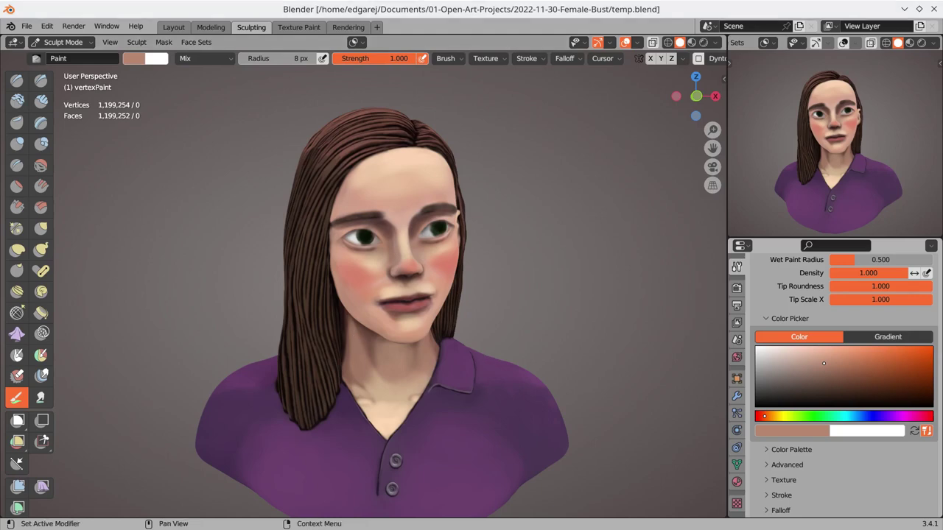
scroll(382, 385, up, 3)
scroll(382, 384, up, 3)
mouse_move(381, 384)
middle_down()
mouse_move(397, 375)
mouse_move(381, 384)
mouse_move(385, 358)
mouse_move(415, 416)
mouse_move(598, 367)
middle_up()
key(s)
key(s)
key(s)
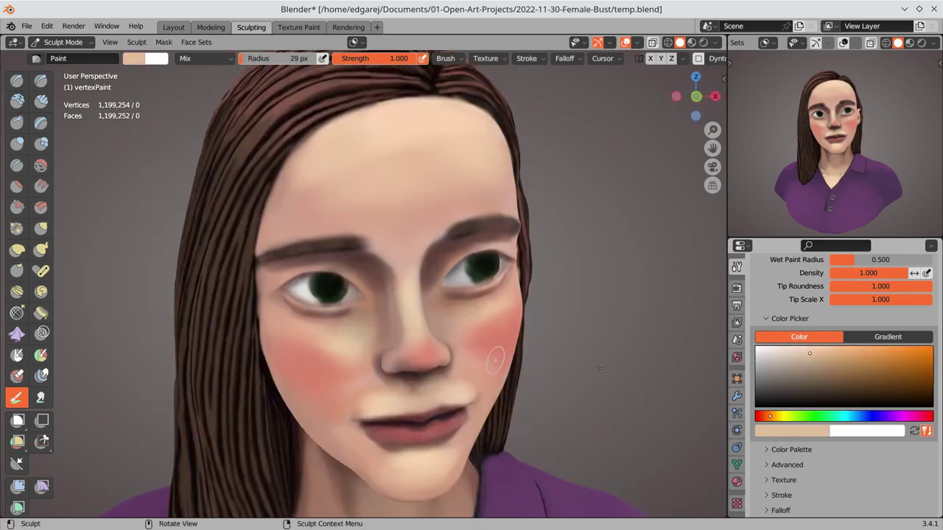
Sample darker tan skin tones and paint them over the cheeks
middle_drag(307, 323, 376, 351)
middle_drag(378, 298, 434, 182)
key(s)
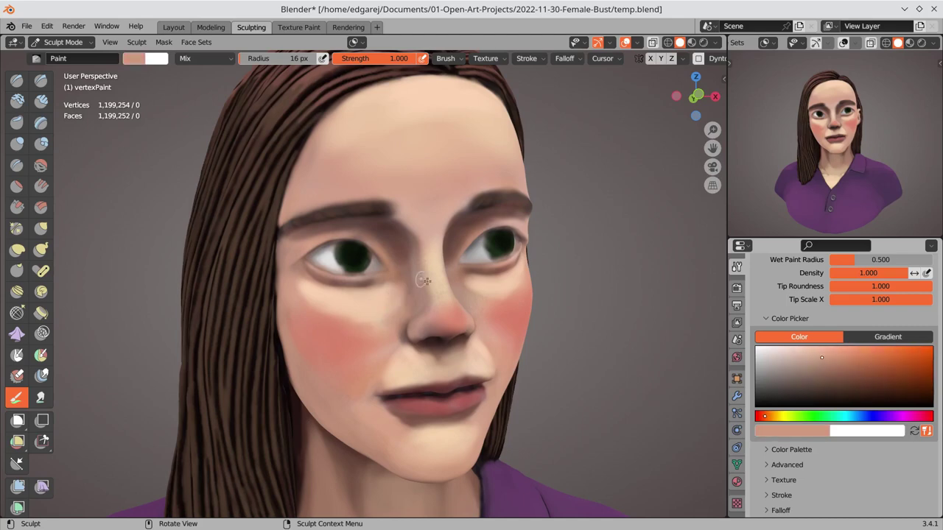
key(s)
mouse_move(426, 281)
middle_down()
mouse_move(473, 259)
mouse_move(453, 244)
mouse_move(440, 348)
middle_up()
key(s)
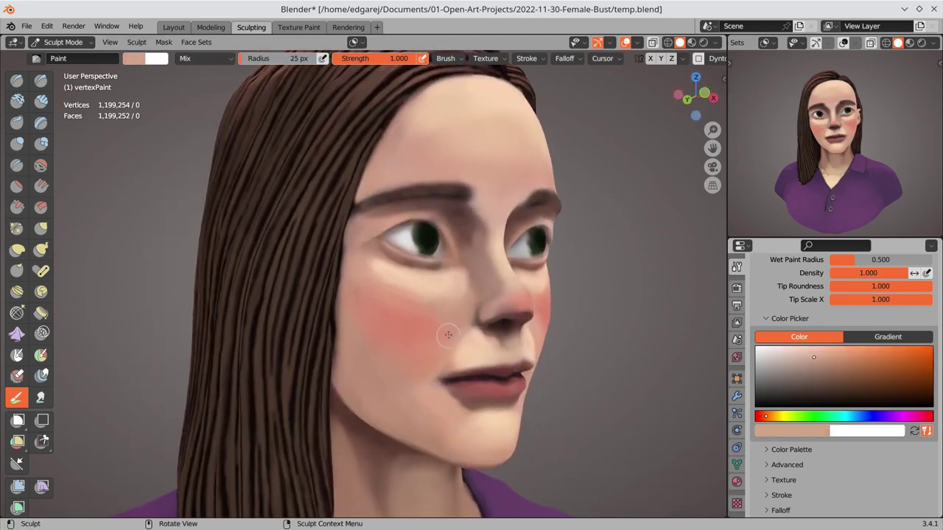
key(s)
Blend lighter skin and redder salmon tones over the cheeks and nose, then save
mouse_move(426, 442)
middle_down()
mouse_move(374, 358)
mouse_move(397, 331)
mouse_move(459, 314)
mouse_move(463, 293)
middle_up()
key(s)
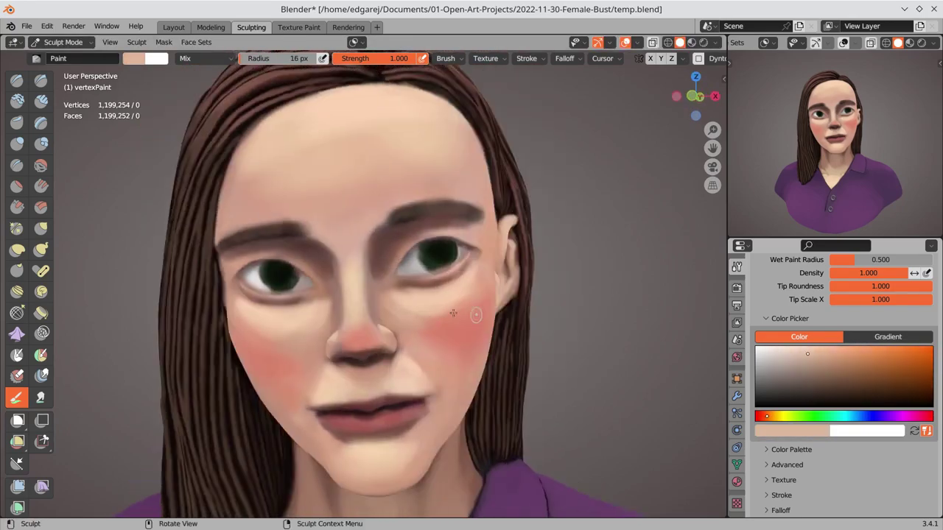
key(s)
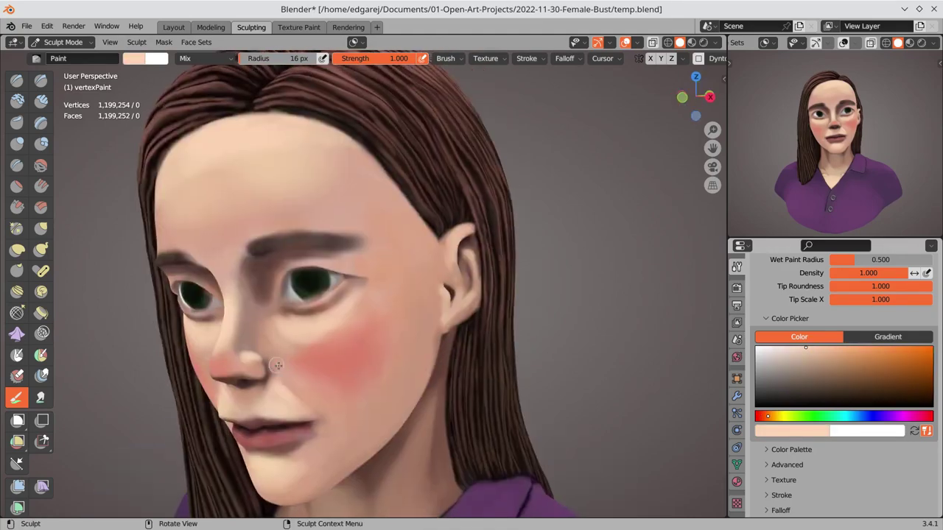
middle_drag(384, 289, 546, 343)
scroll(547, 343, down, 5)
key(ctrl+s)
scroll(905, 378, up, 10)
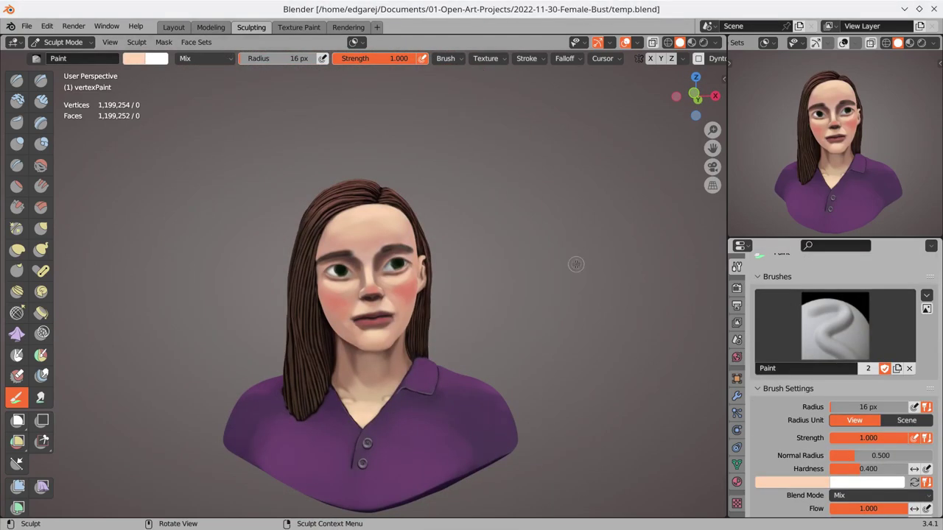
scroll(366, 408, up, 3)
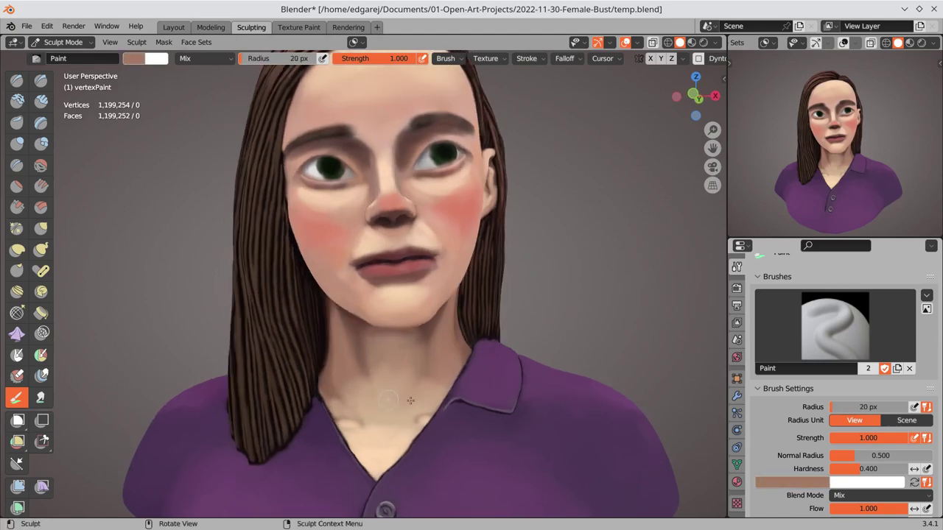
Deepen the neck shadows with darker brown tones sampled from the model
key(s)
mouse_move(410, 400)
middle_down()
mouse_move(394, 375)
mouse_move(442, 341)
mouse_move(371, 325)
middle_up()
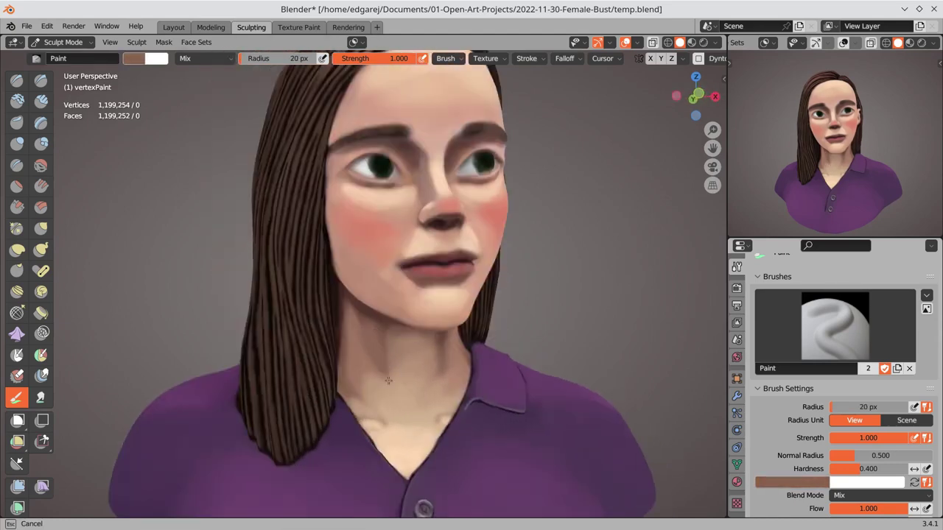
key(s)
mouse_move(388, 381)
middle_down()
mouse_move(390, 316)
mouse_move(385, 301)
mouse_move(368, 307)
mouse_move(439, 271)
mouse_move(376, 346)
middle_up()
key(s)
mouse_move(431, 293)
middle_down()
mouse_move(435, 245)
mouse_move(357, 257)
middle_up()
key(s)
Sample a light skin colour and blend it across the forehead from profile to front
key(s)
middle_drag(351, 221, 349, 192)
key(s)
mouse_move(316, 149)
middle_down()
mouse_move(416, 141)
mouse_move(273, 178)
middle_up()
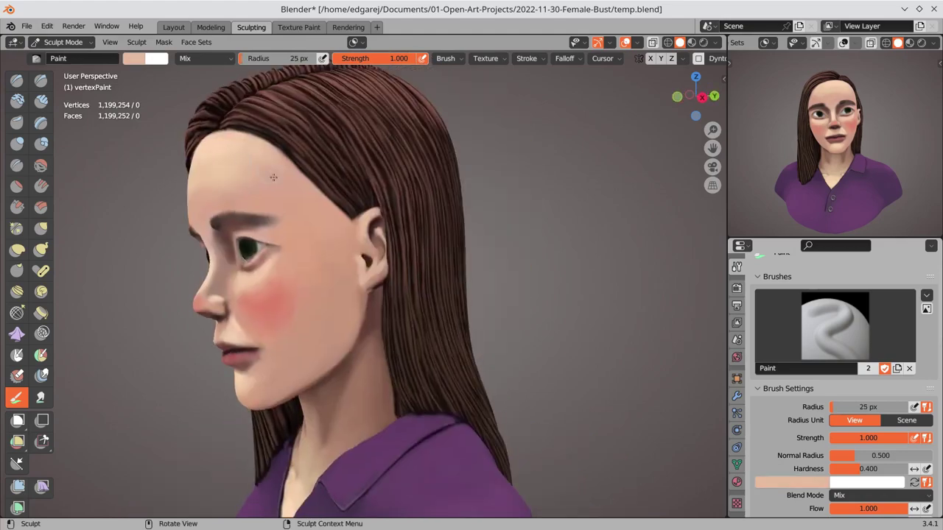
mouse_move(228, 295)
middle_down()
mouse_move(560, 309)
mouse_move(489, 319)
middle_up()
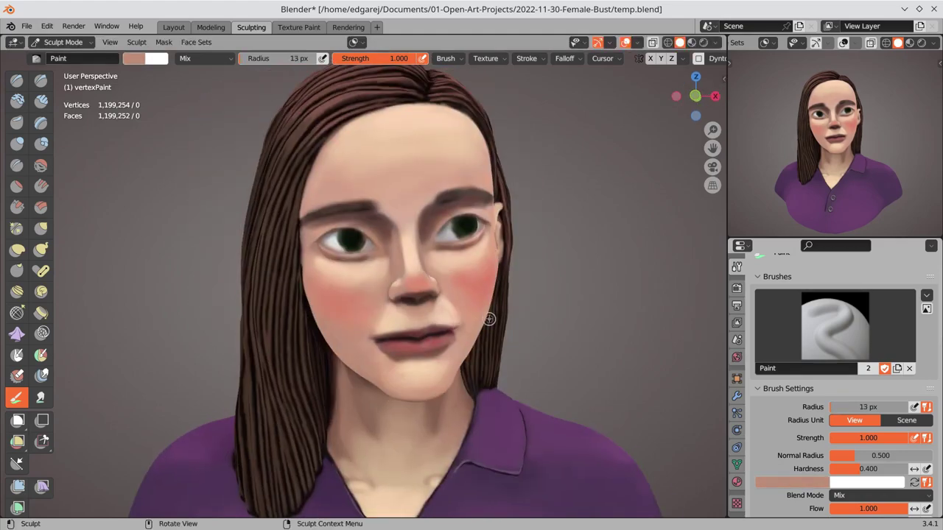
scroll(489, 319, up, 3)
scroll(179, 347, up, 2)
Sample the brown hair colour and paint dark strand strokes on the eyebrow
scroll(839, 383, down, 5)
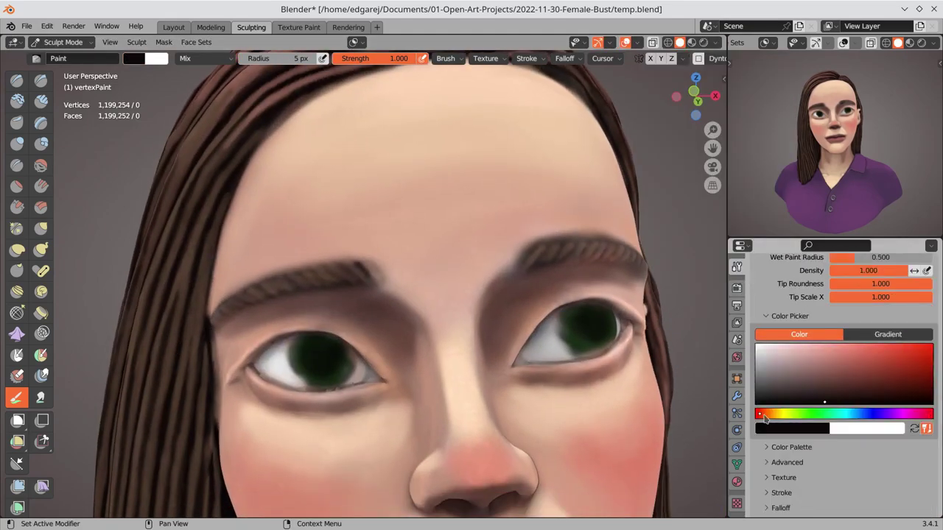
mouse_move(332, 167)
middle_down()
mouse_move(431, 273)
mouse_move(554, 257)
mouse_move(385, 163)
mouse_move(353, 184)
middle_up()
key(s)
key(s)
key(ctrl+s)
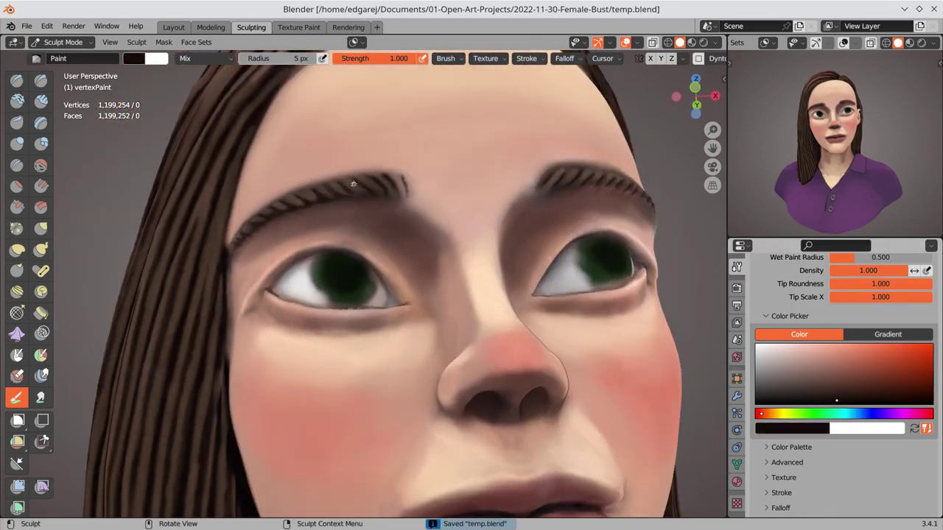
middle_drag(310, 254, 340, 162)
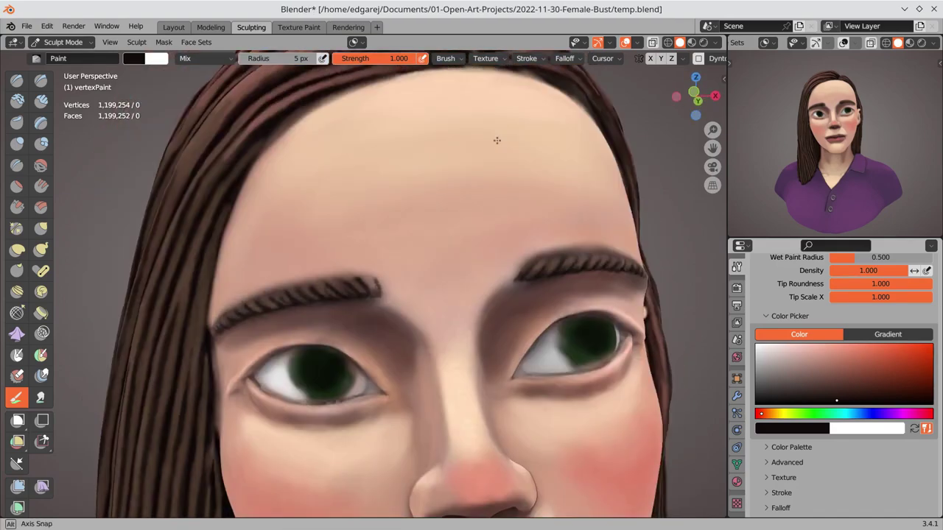
key(s)
mouse_move(406, 149)
middle_down()
mouse_move(407, 251)
mouse_move(364, 252)
mouse_move(424, 269)
mouse_move(380, 292)
middle_up()
Blend skin tone over the brow edges and between the brows, refine the strands, and save
key(s)
key(s)
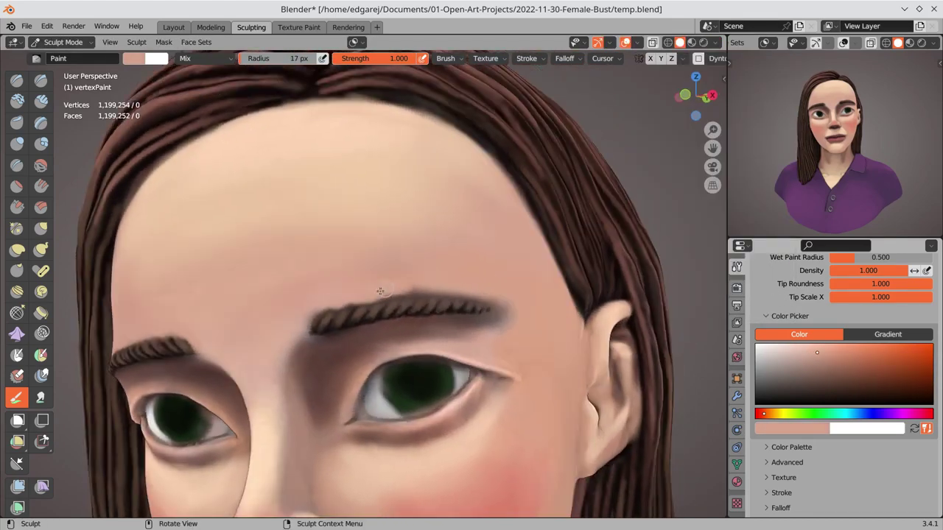
mouse_move(444, 273)
middle_down()
mouse_move(374, 285)
mouse_move(367, 268)
middle_up()
key(ctrl+s)
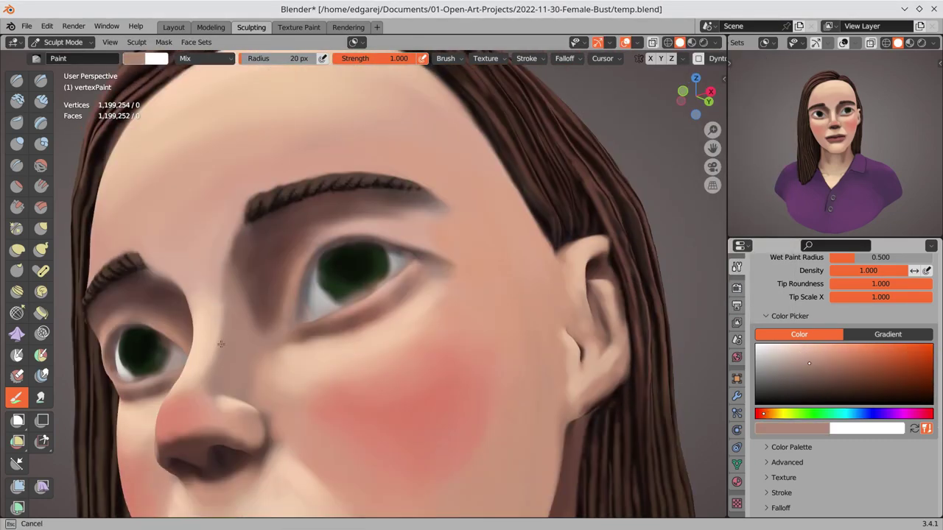
mouse_move(367, 268)
middle_down()
mouse_move(288, 280)
mouse_move(314, 302)
mouse_move(452, 275)
middle_up()
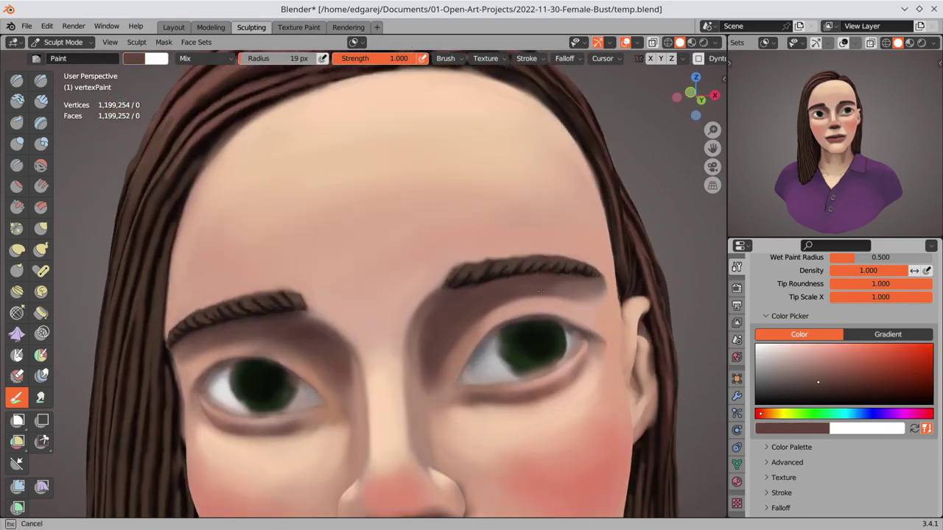
middle_drag(388, 370, 449, 463)
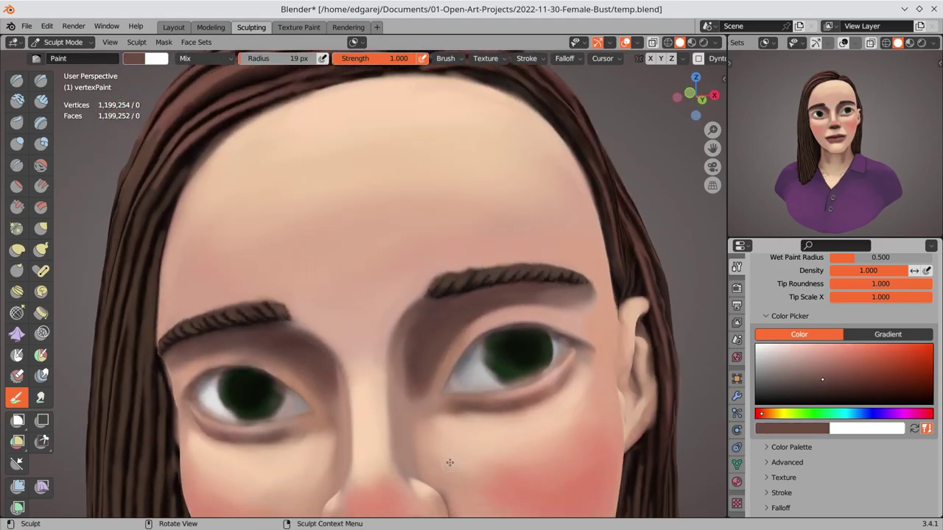
mouse_move(626, 395)
middle_down()
mouse_move(343, 331)
mouse_move(383, 294)
mouse_move(349, 249)
mouse_move(385, 344)
mouse_move(331, 324)
mouse_move(336, 341)
mouse_move(320, 325)
mouse_move(386, 159)
mouse_move(372, 134)
mouse_move(370, 199)
mouse_move(275, 289)
mouse_move(276, 257)
mouse_move(370, 297)
mouse_move(383, 278)
mouse_move(326, 348)
mouse_move(353, 295)
middle_up()
key(s)
key(s)
key(s)
key(s)
key(ctrl+s)
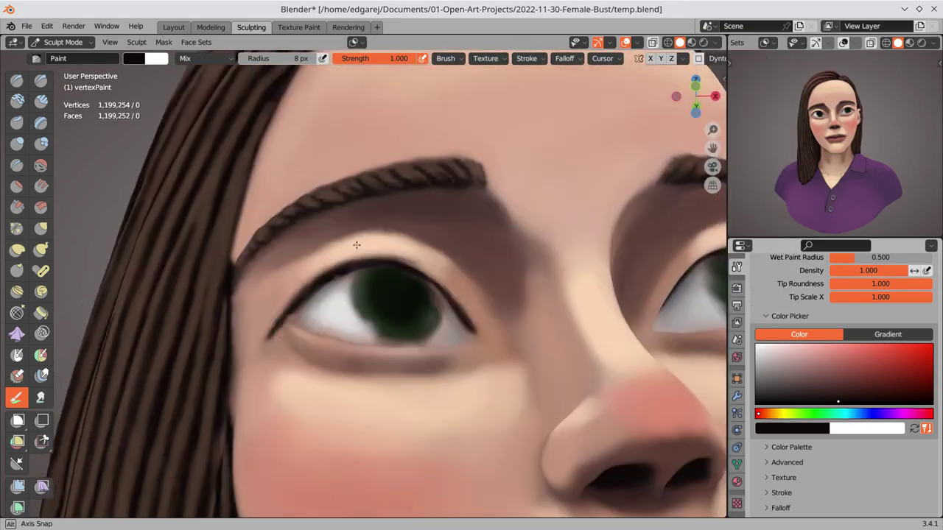
Paint the eye whites white and draw a dark line along the upper eyelid
click(759, 348)
mouse_move(383, 265)
middle_down()
mouse_move(413, 242)
mouse_move(506, 353)
middle_up()
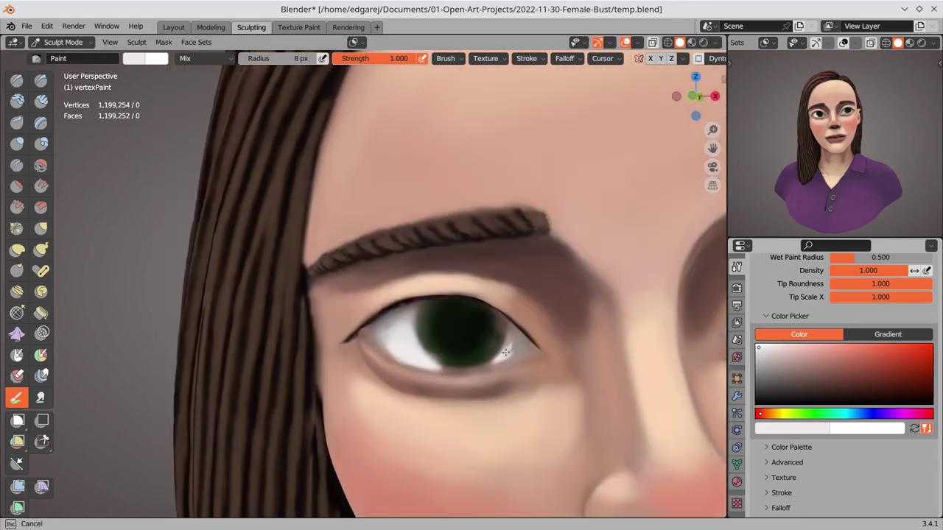
mouse_move(403, 351)
middle_down()
mouse_move(465, 370)
mouse_move(233, 457)
mouse_move(464, 317)
mouse_move(427, 322)
mouse_move(498, 399)
middle_up()
key(s)
key(s)
middle_drag(189, 321, 363, 335)
Save, then blend lighter skin tones beneath the lower eyelids
key(s)
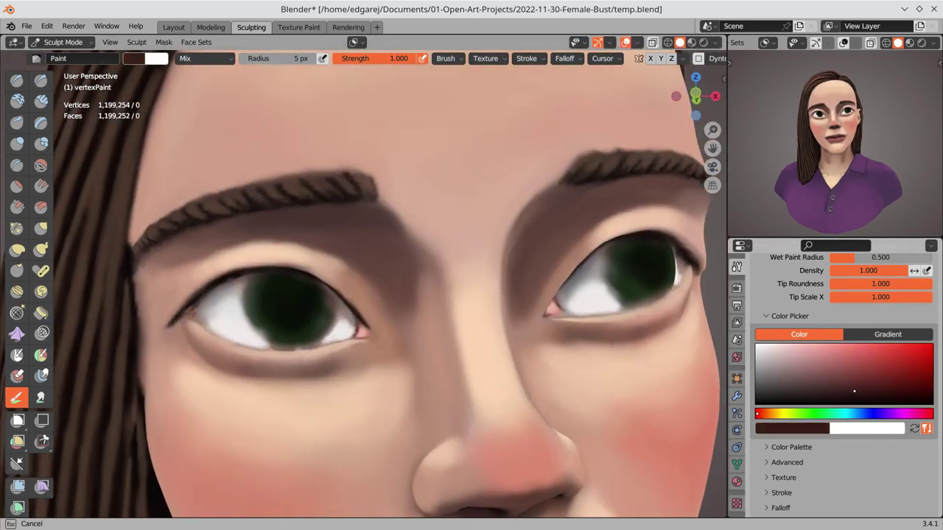
mouse_move(191, 315)
middle_down()
mouse_move(459, 385)
mouse_move(552, 343)
mouse_move(523, 355)
mouse_move(442, 280)
mouse_move(508, 255)
mouse_move(294, 257)
mouse_move(301, 254)
mouse_move(488, 267)
mouse_move(346, 323)
mouse_move(308, 299)
middle_up()
key(ctrl+s)
key(s)
key(s)
key(s)
key(s)
key(s)
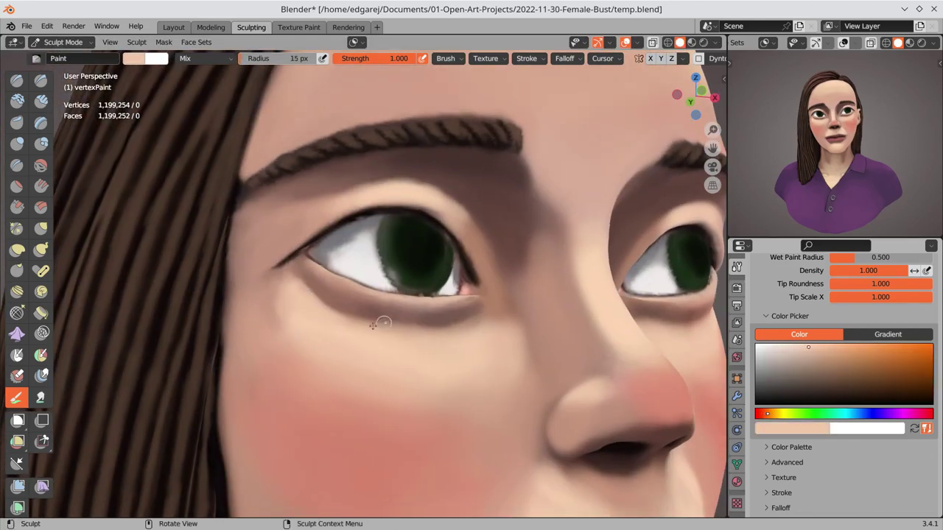
middle_drag(373, 325, 416, 336)
key(s)
middle_drag(261, 330, 338, 330)
key(s)
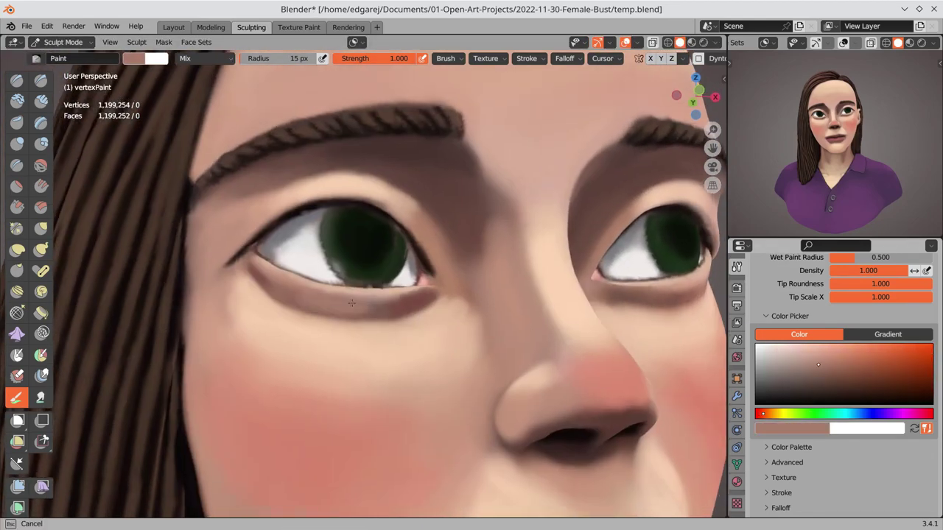
key(s)
mouse_move(227, 369)
middle_down()
mouse_move(319, 334)
mouse_move(476, 298)
middle_up()
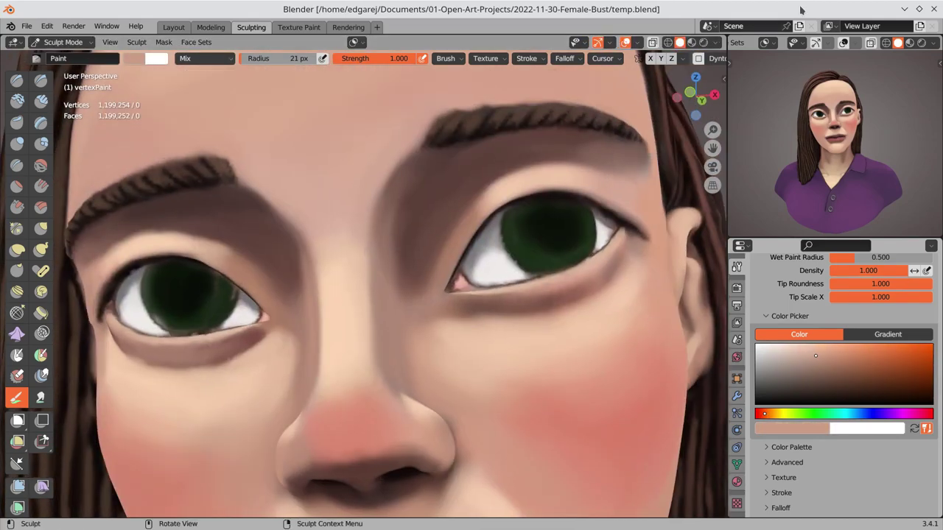
Reduce the brush size and paint around the inner eye corners
key(s)
middle_drag(460, 330, 592, 273)
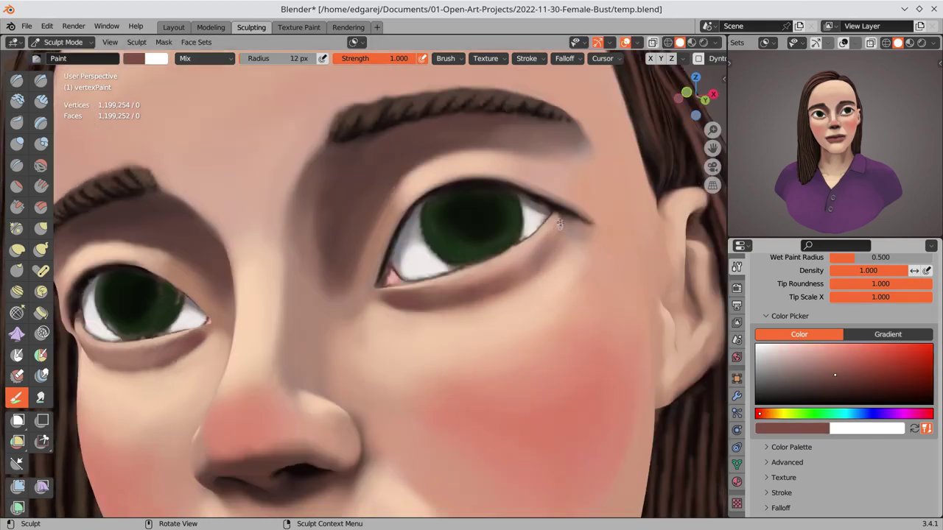
key(f)
click(189, 325)
mouse_move(188, 325)
middle_down()
mouse_move(480, 364)
mouse_move(464, 346)
mouse_move(605, 372)
mouse_move(344, 349)
middle_up()
key(s)
key(s)
key(f)
click(464, 346)
Enlarge the brush to 34 px and paint skin tone on the cheek near the ear
key(f)
click(604, 372)
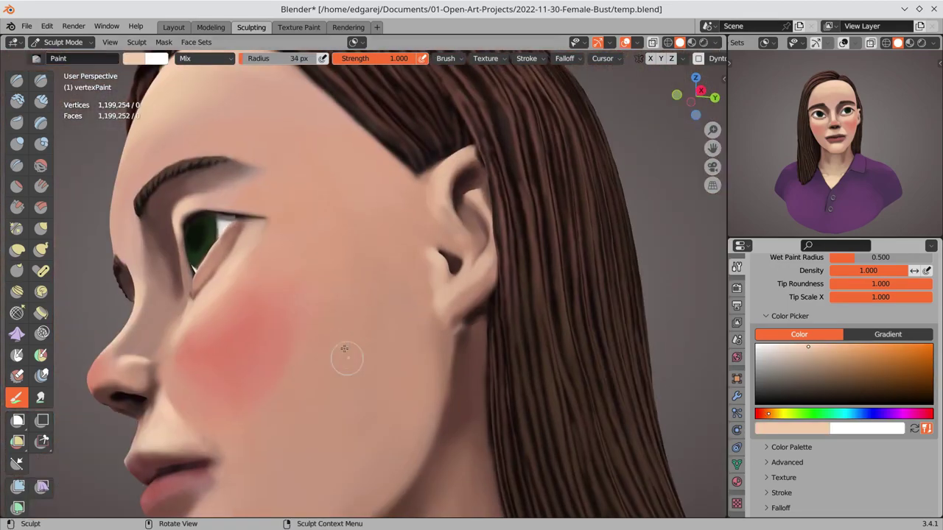
middle_drag(252, 438, 379, 290)
key(f)
click(380, 289)
key(s)
Save the file and frame the whole bust in a front view
mouse_move(406, 259)
middle_down()
mouse_move(405, 248)
mouse_move(438, 291)
mouse_move(656, 350)
middle_up()
key(ctrl+s)
key(Home)
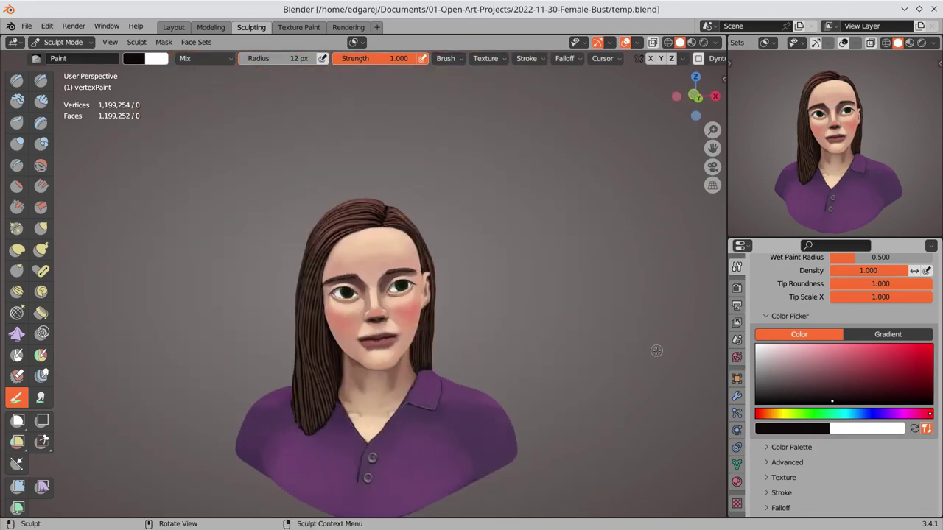
scroll(442, 310, up, 4)
scroll(332, 295, up, 6)
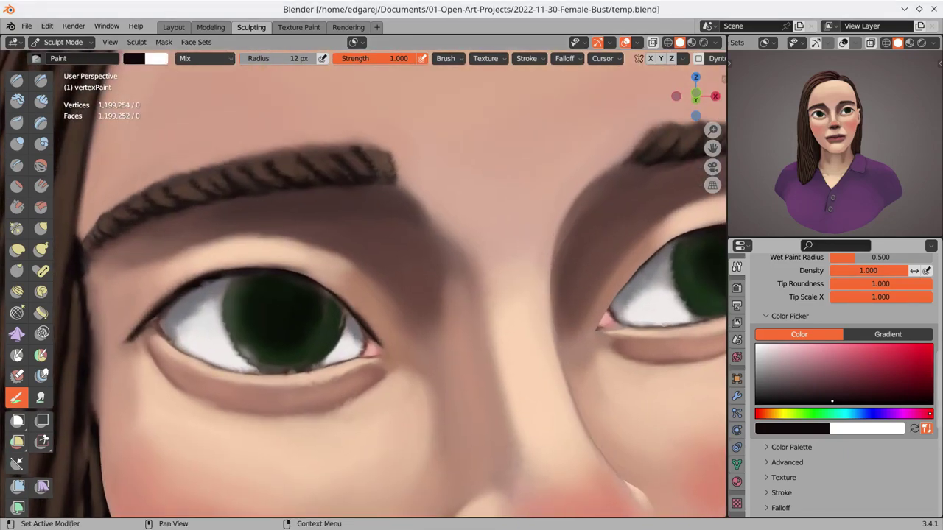
Paint darker green and a dark pupil into the first iris
key(s)
key(s)
middle_drag(284, 305, 263, 279)
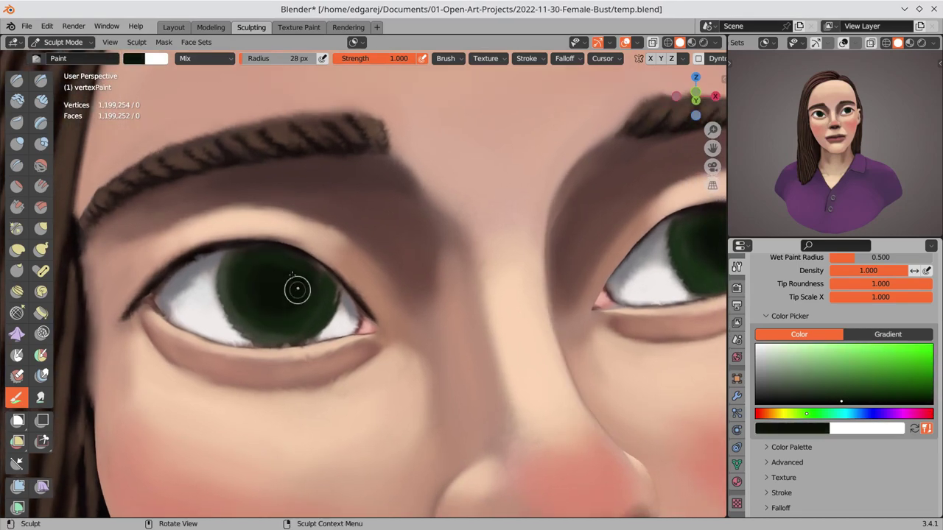
key(s)
middle_drag(294, 329, 229, 260)
mouse_move(300, 329)
middle_down()
mouse_move(221, 213)
mouse_move(227, 285)
mouse_move(275, 282)
mouse_move(467, 194)
mouse_move(198, 331)
mouse_move(419, 297)
mouse_move(528, 233)
mouse_move(420, 243)
mouse_move(265, 322)
mouse_move(585, 243)
mouse_move(619, 274)
mouse_move(648, 225)
mouse_move(641, 301)
mouse_move(630, 241)
middle_up()
key(s)
key(s)
key(s)
key(s)
Paint lighter olive-grey flecks into the other iris and save
mouse_move(635, 226)
middle_down()
mouse_move(597, 299)
mouse_move(144, 344)
middle_up()
key(s)
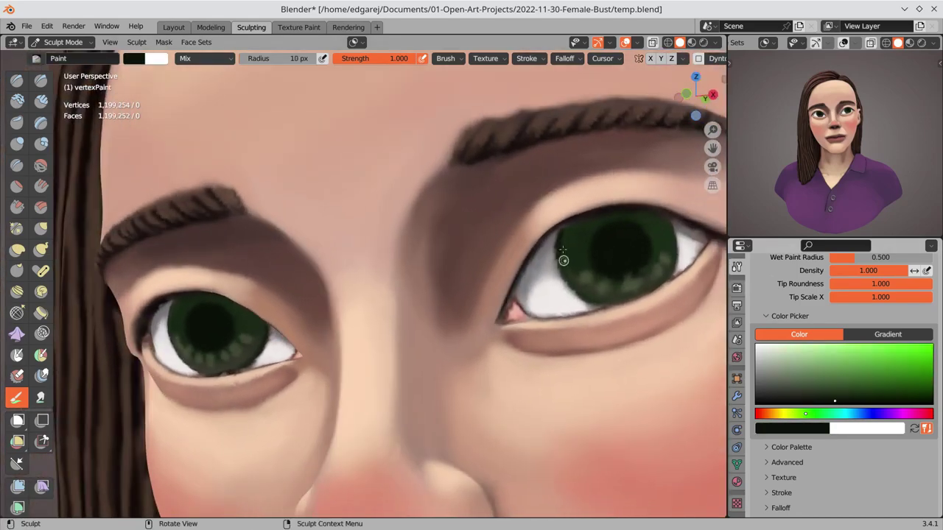
scroll(544, 341, down, 5)
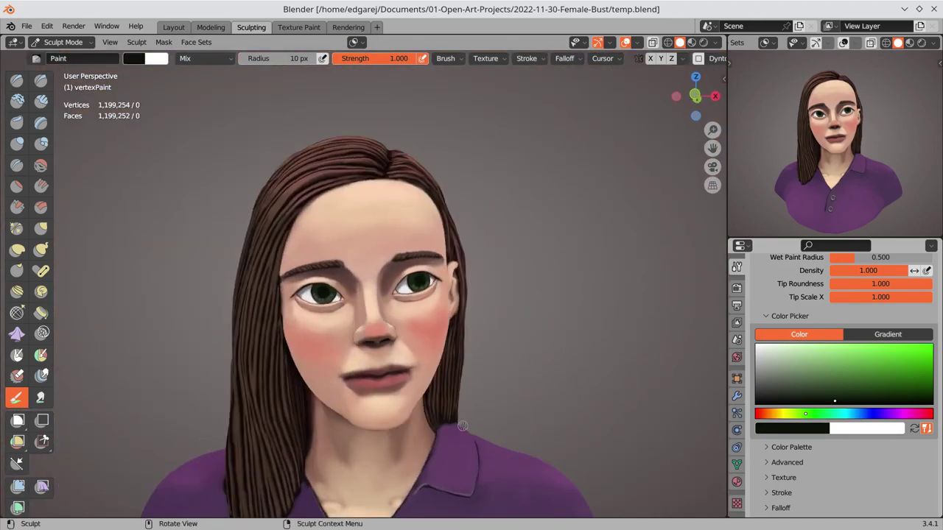
scroll(544, 341, up, 5)
key(s)
mouse_move(544, 341)
middle_down()
mouse_move(594, 274)
mouse_move(638, 317)
middle_up()
key(s)
scroll(637, 317, down, 3)
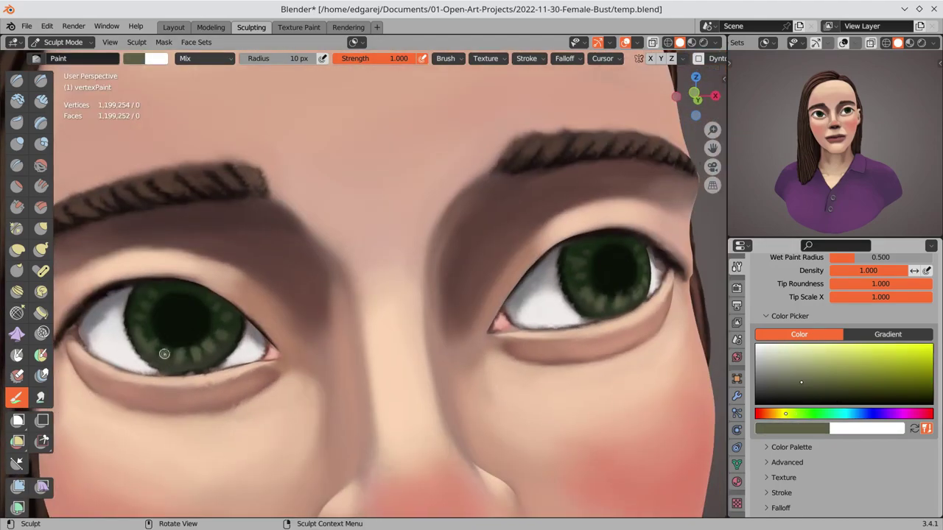
scroll(589, 332, down, 5)
key(ctrl+s)
Sample dark brown and paint the lips a darker reddish brown
mouse_move(543, 347)
middle_down()
mouse_move(394, 368)
mouse_move(545, 341)
mouse_move(370, 329)
mouse_move(414, 307)
mouse_move(377, 281)
mouse_move(387, 356)
mouse_move(369, 389)
middle_up()
scroll(371, 329, up, 5)
key(s)
key(f)
key(s)
key(s)
key(s)
key(s)
mouse_move(446, 389)
middle_down()
mouse_move(472, 396)
mouse_move(522, 373)
mouse_move(474, 420)
mouse_move(362, 374)
mouse_move(373, 429)
mouse_move(320, 433)
mouse_move(422, 343)
mouse_move(480, 360)
middle_up()
key(s)
key(s)
key(s)
key(s)
key(s)
Check the mesh's Color Attributes in the Object Data properties and save the file
click(737, 464)
click(783, 445)
key(ctrl+s)
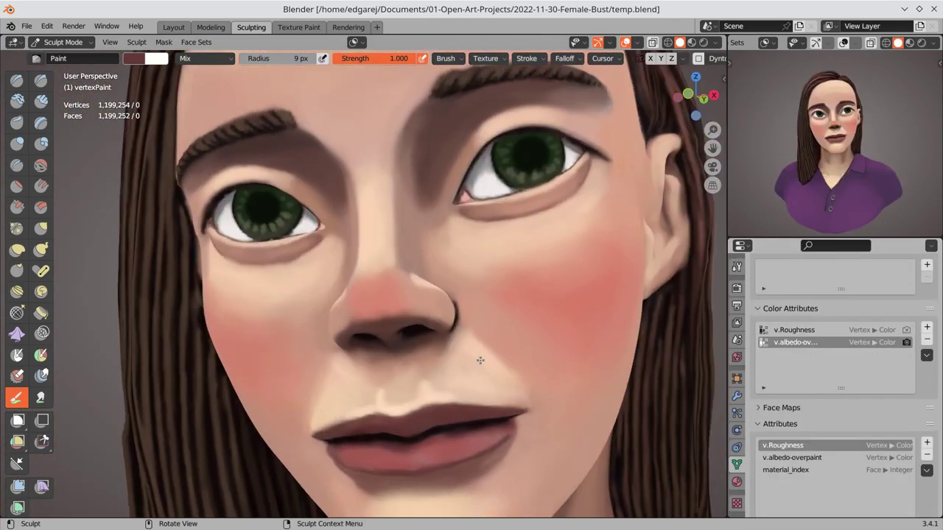
Paint lighter pink highlights on the lower lip, sampling lip pink, dark lip brown and peach skin
middle_drag(471, 441, 430, 443)
click(737, 266)
key(s)
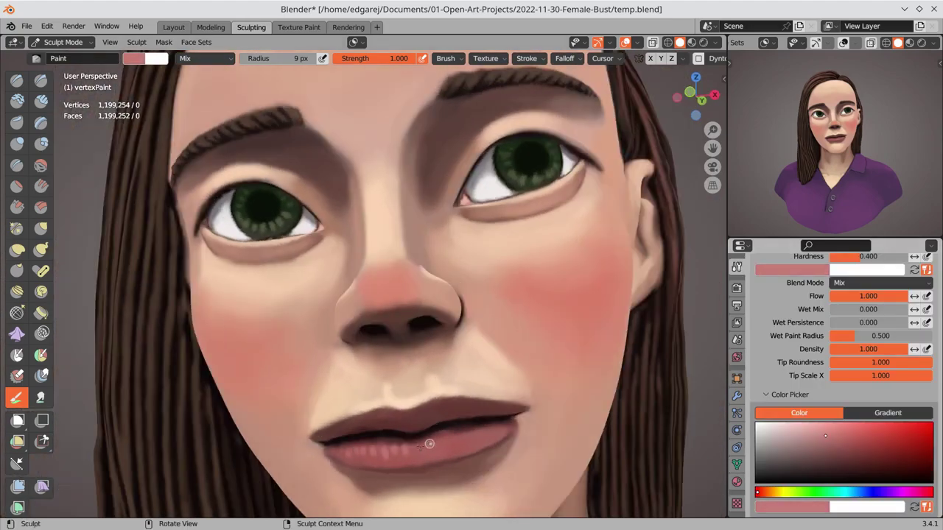
mouse_move(484, 430)
middle_down()
mouse_move(488, 368)
mouse_move(396, 341)
mouse_move(410, 356)
middle_up()
key(s)
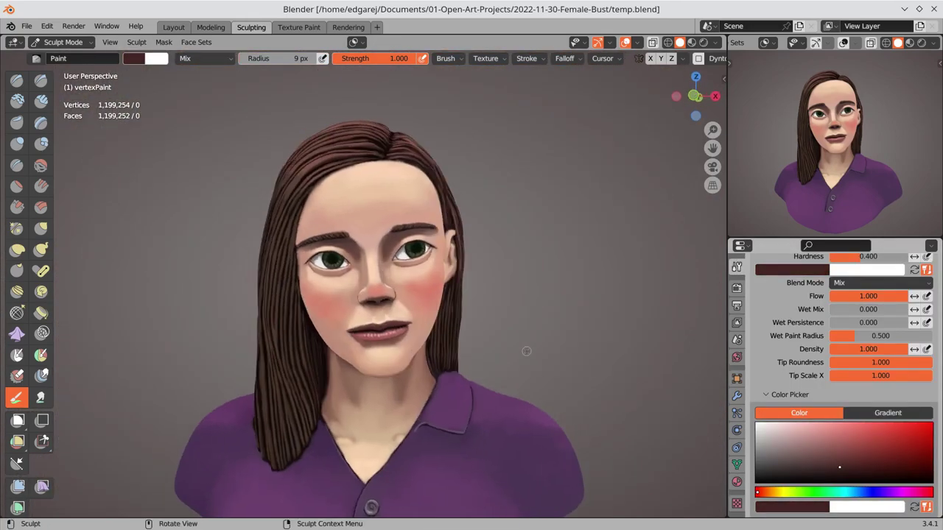
scroll(526, 352, up, 3)
key(s)
mouse_move(526, 351)
middle_down()
mouse_move(388, 335)
mouse_move(335, 304)
middle_up()
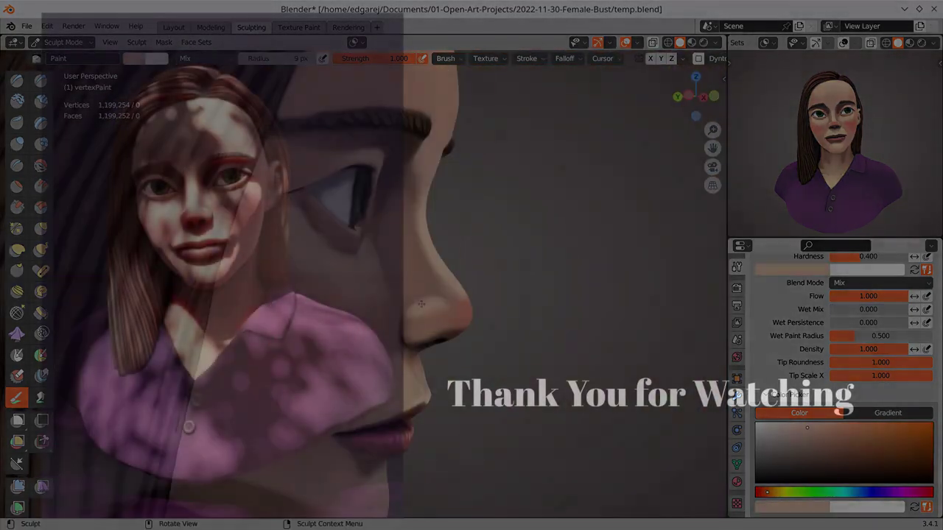